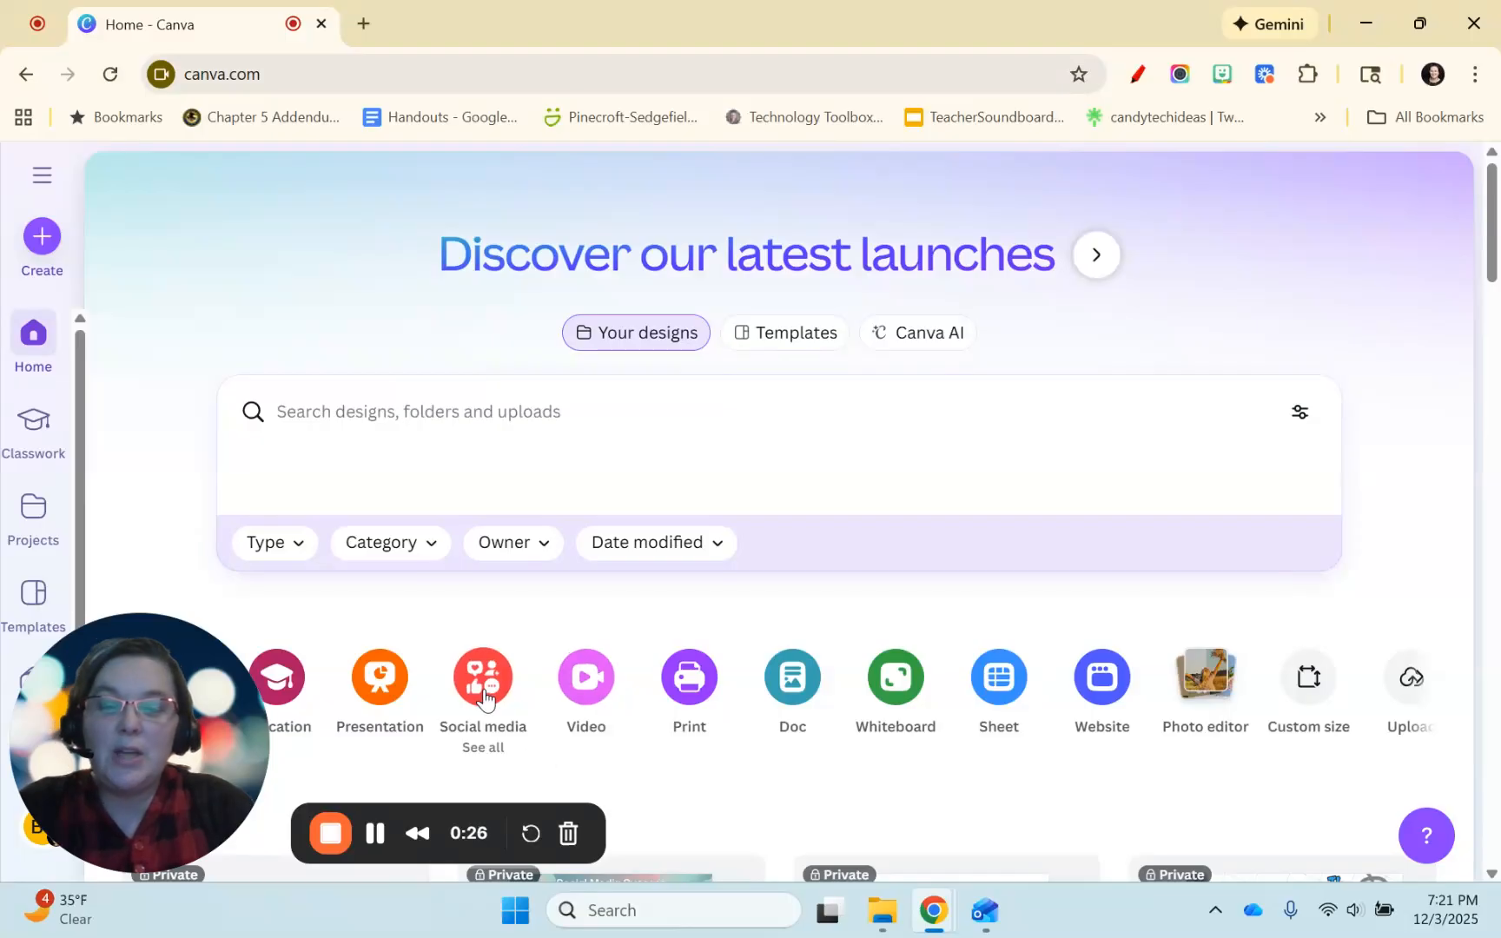
Create a blank Facebook Post design from the social media formats and browse the available element categories
left_click(484, 695)
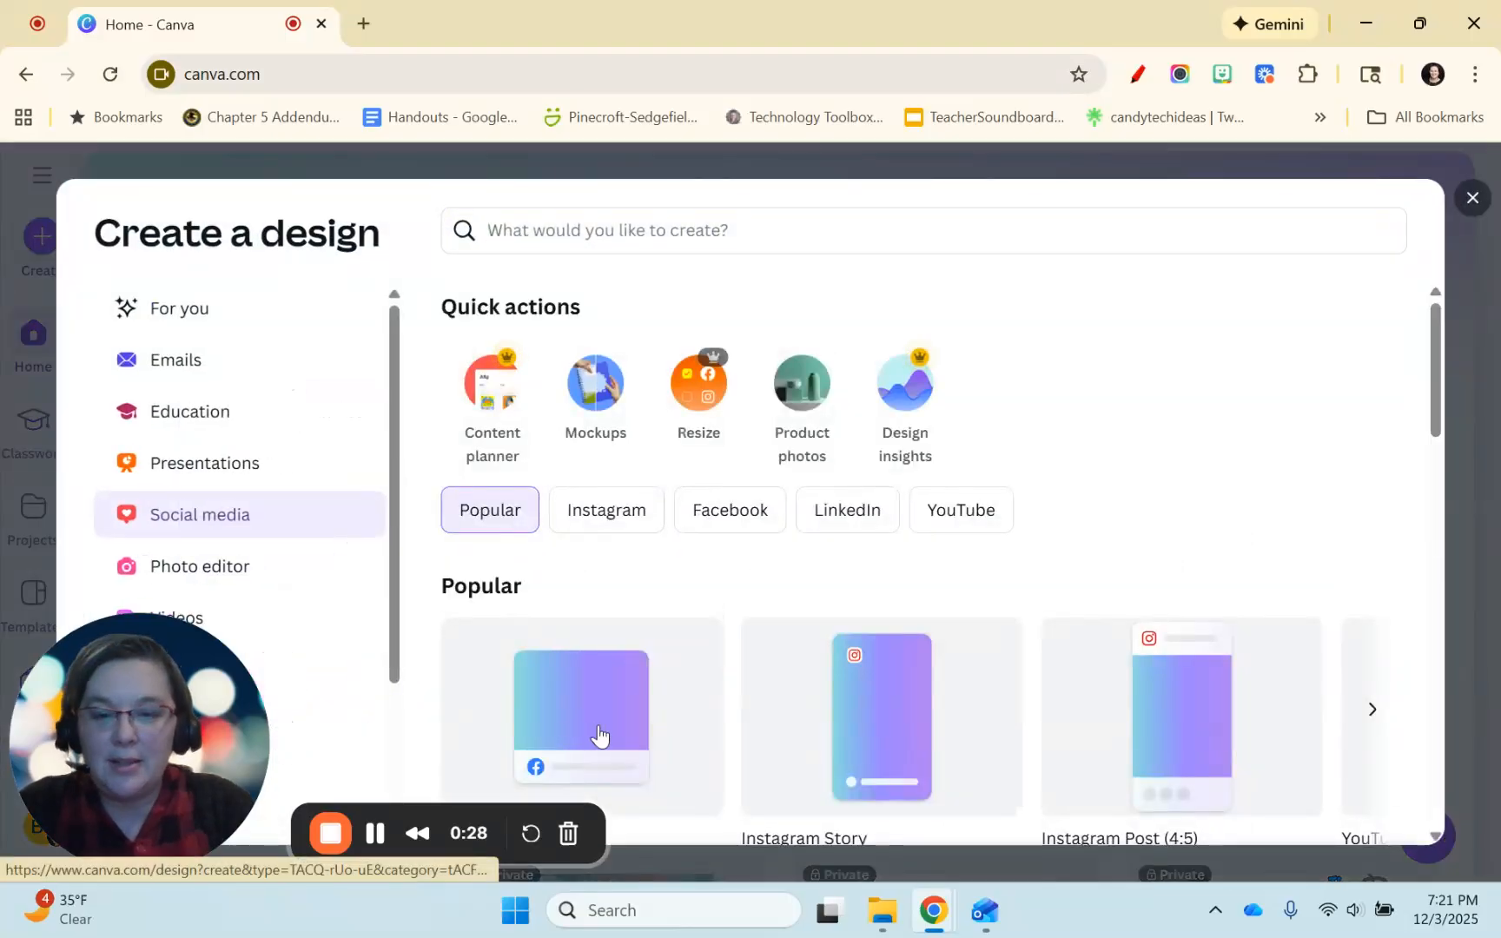
left_click(598, 726)
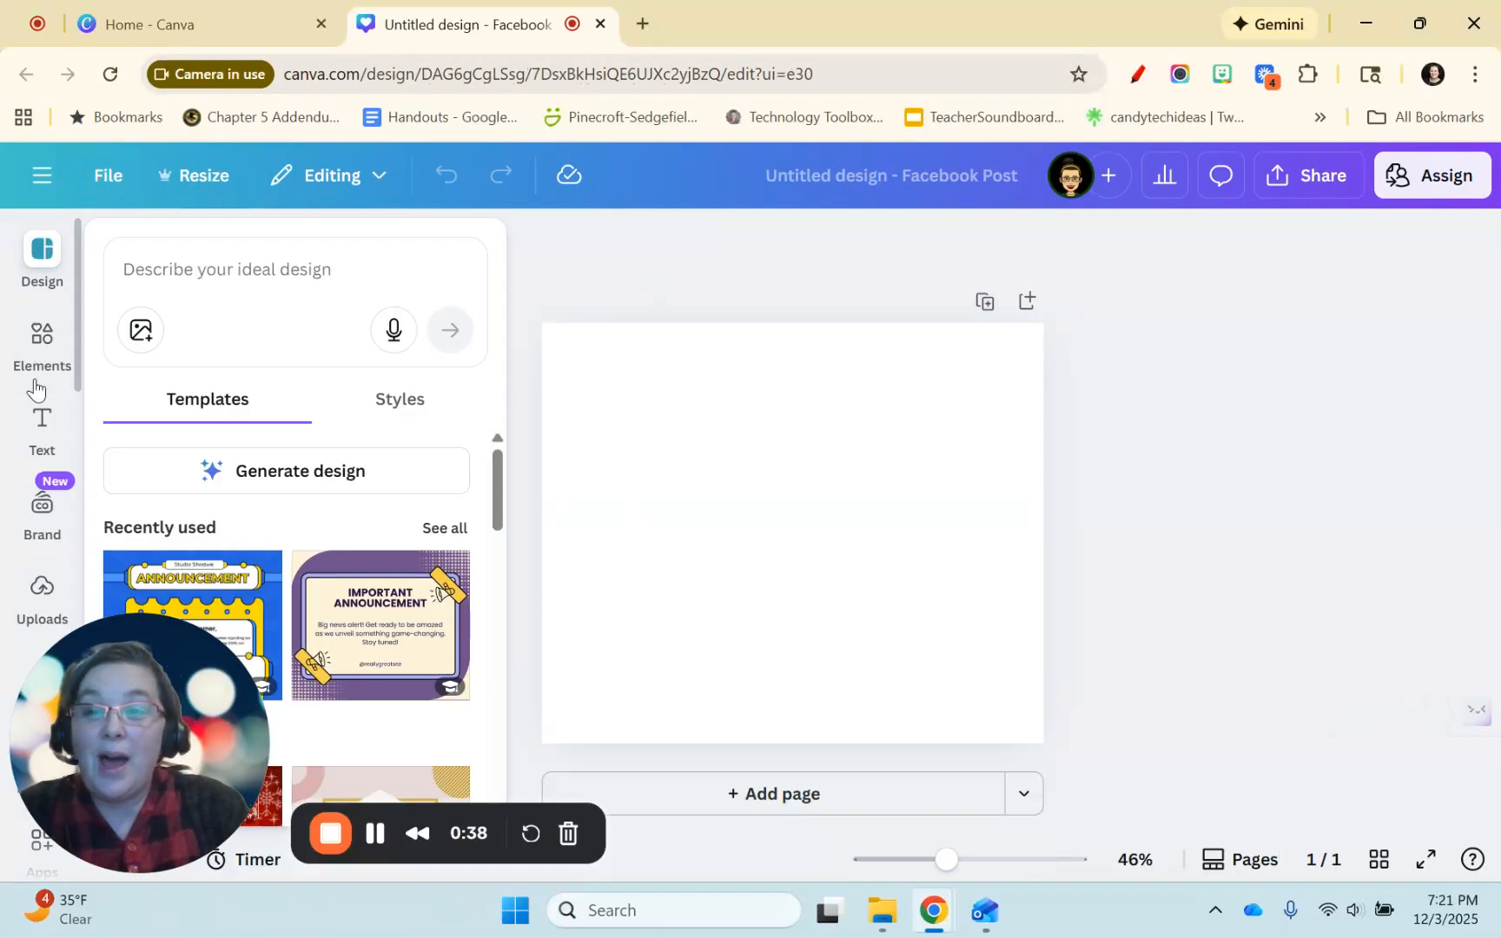
left_click(41, 339)
scroll(259, 460, "down", 6)
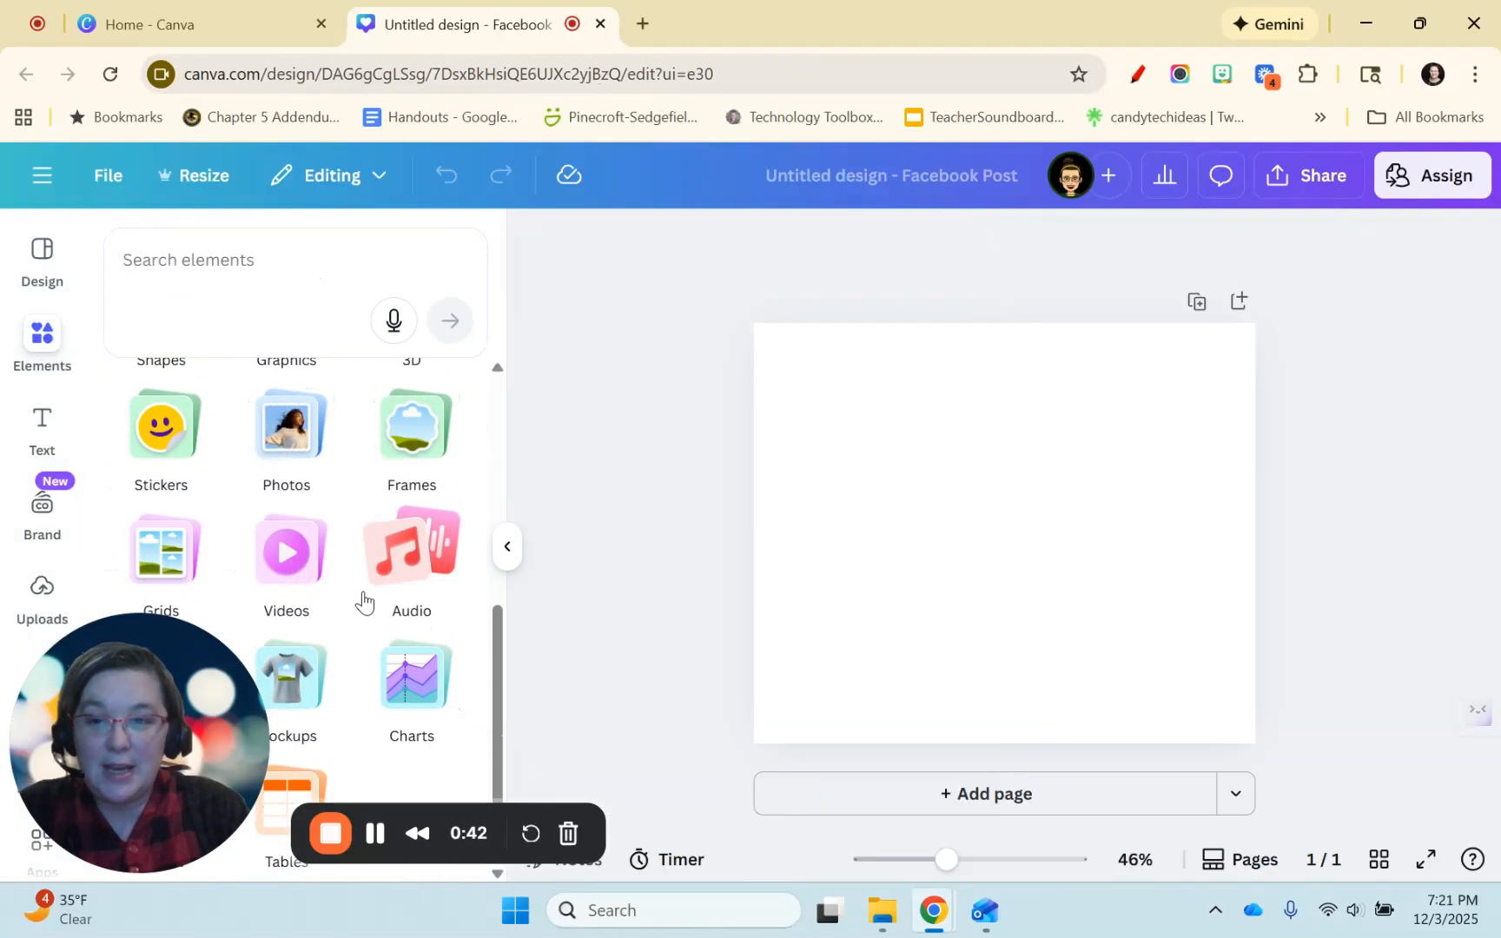
scroll(364, 530, "up", 6)
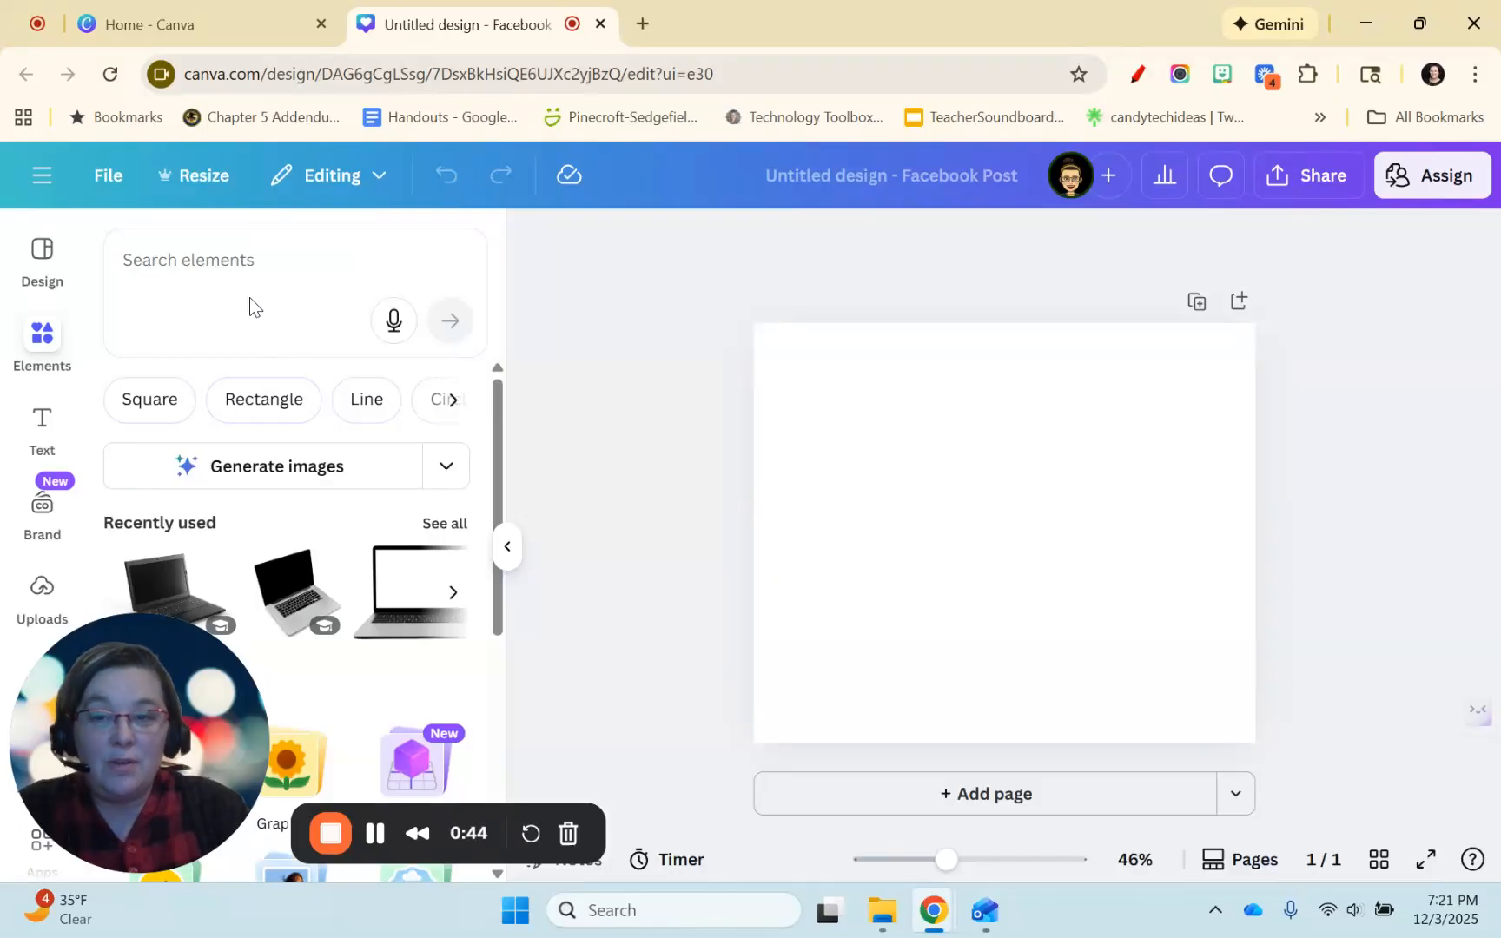
left_click(248, 261)
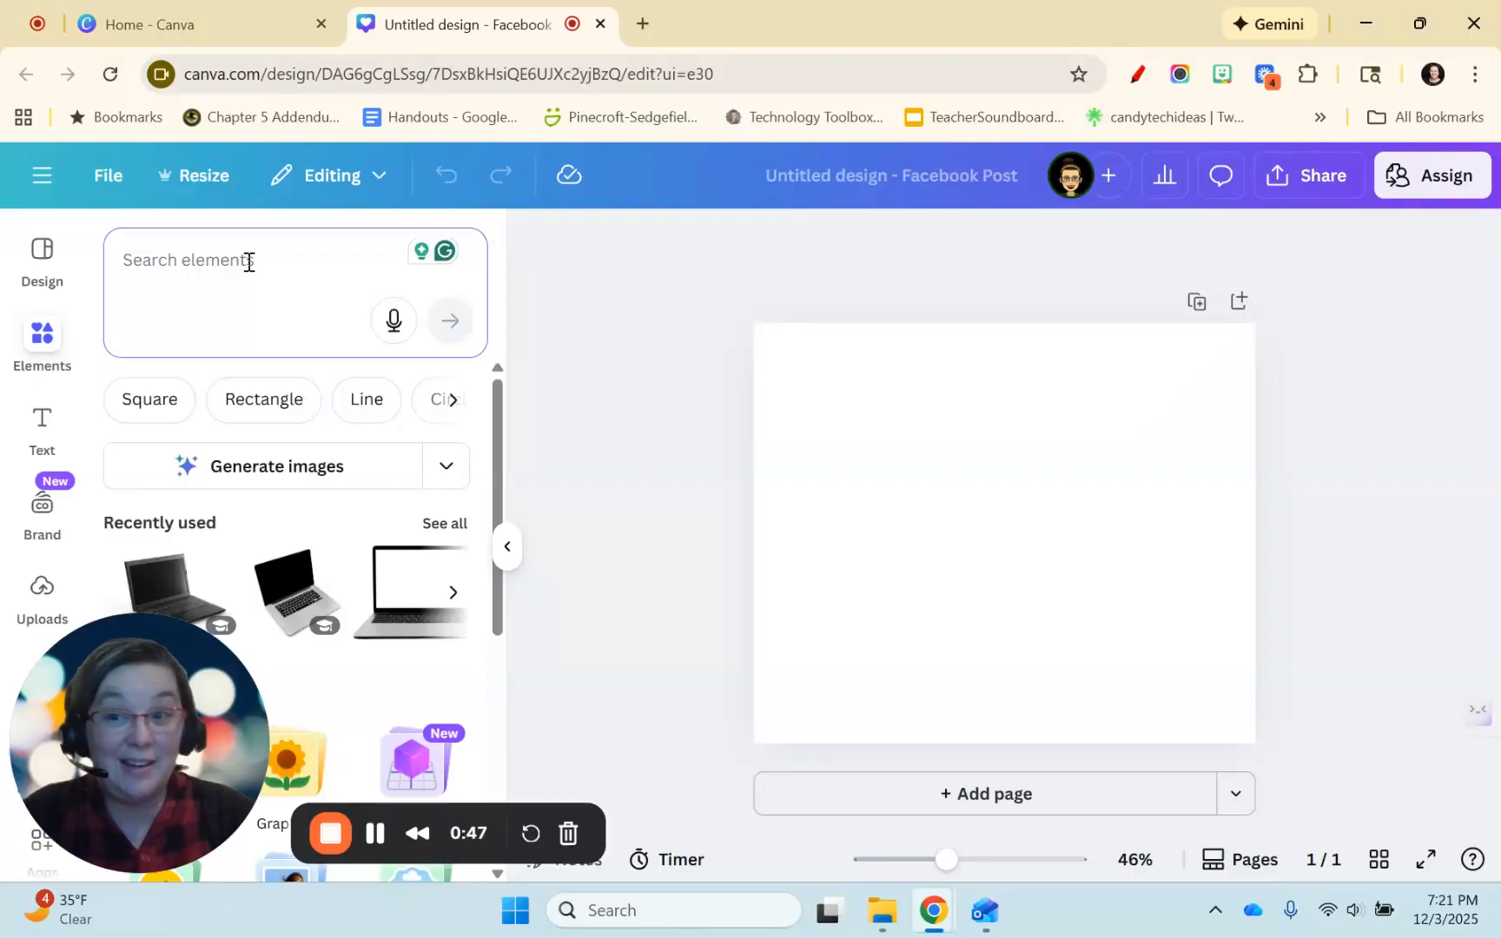
Generate a template design from the prompt "Computer Screen"
left_click(46, 256)
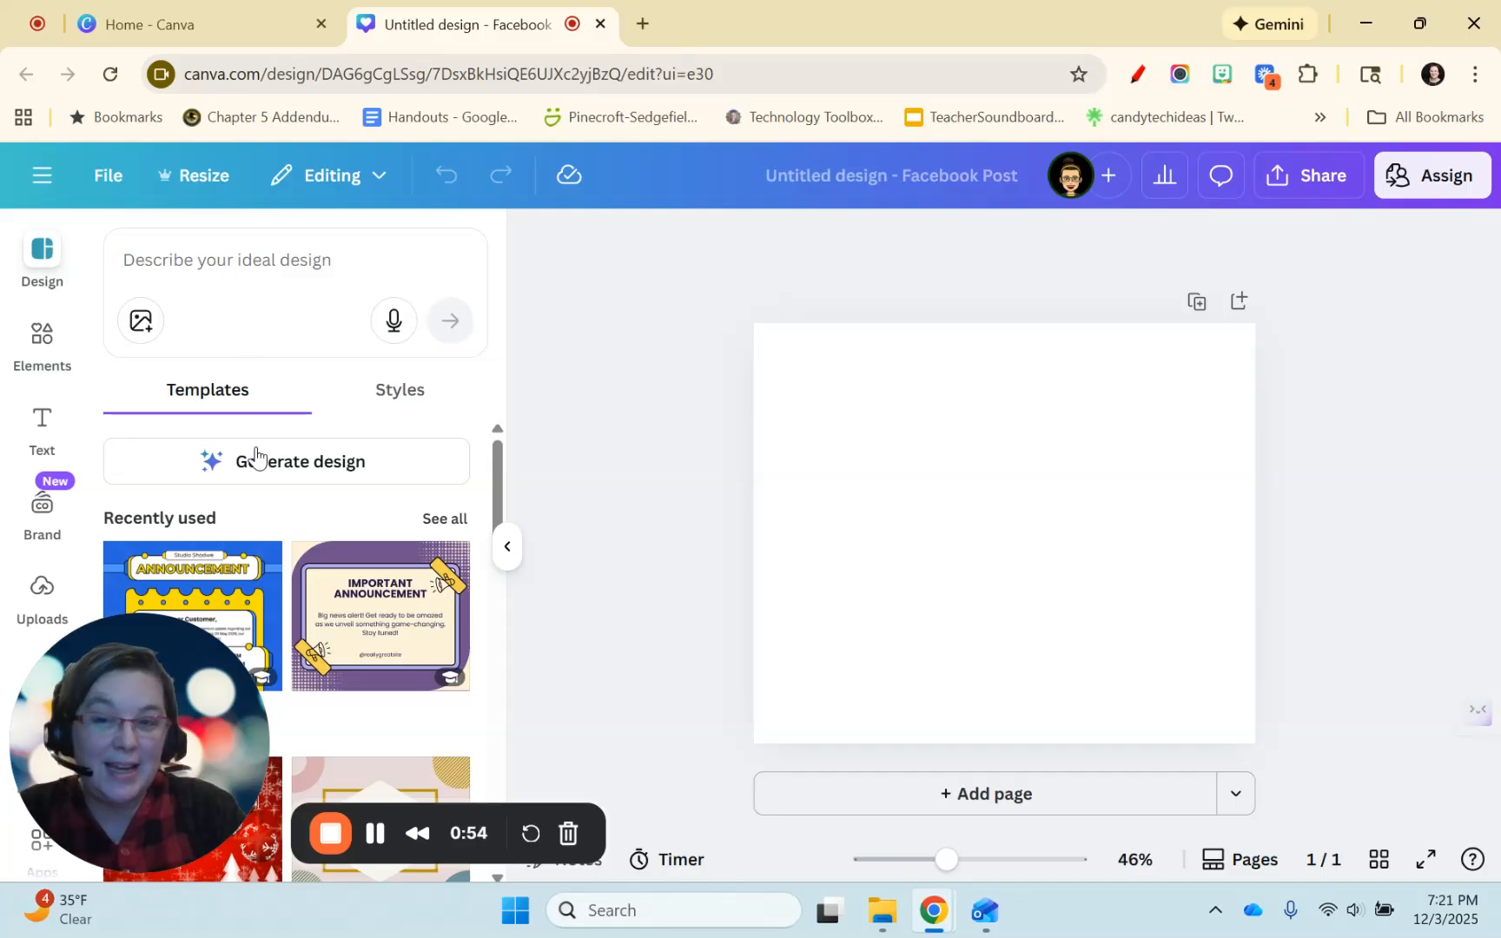
left_click(231, 261)
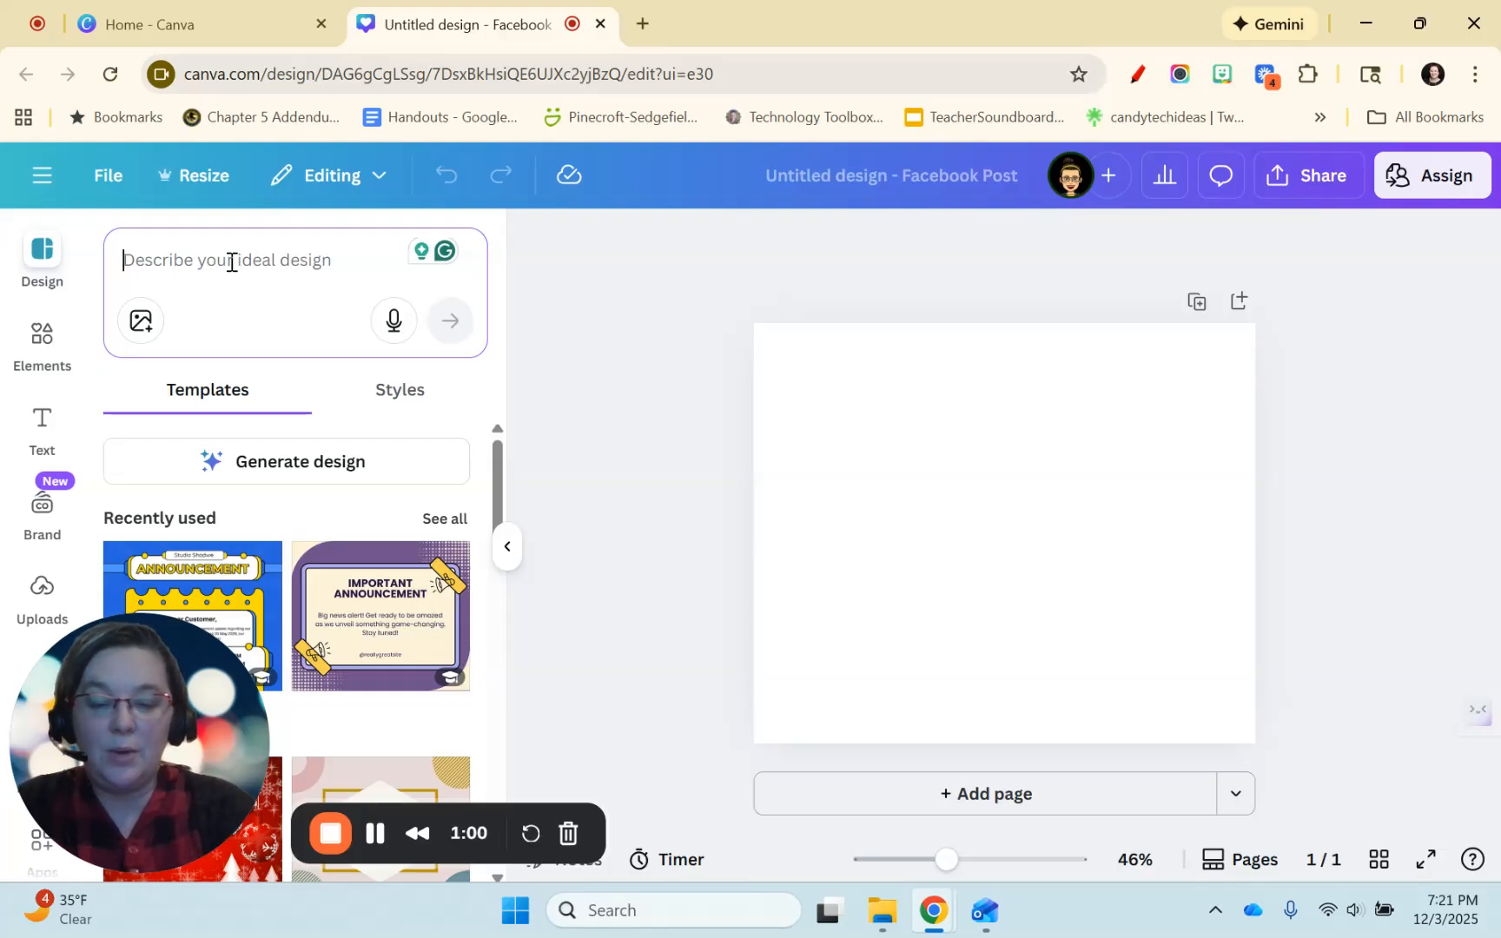
type("Computer")
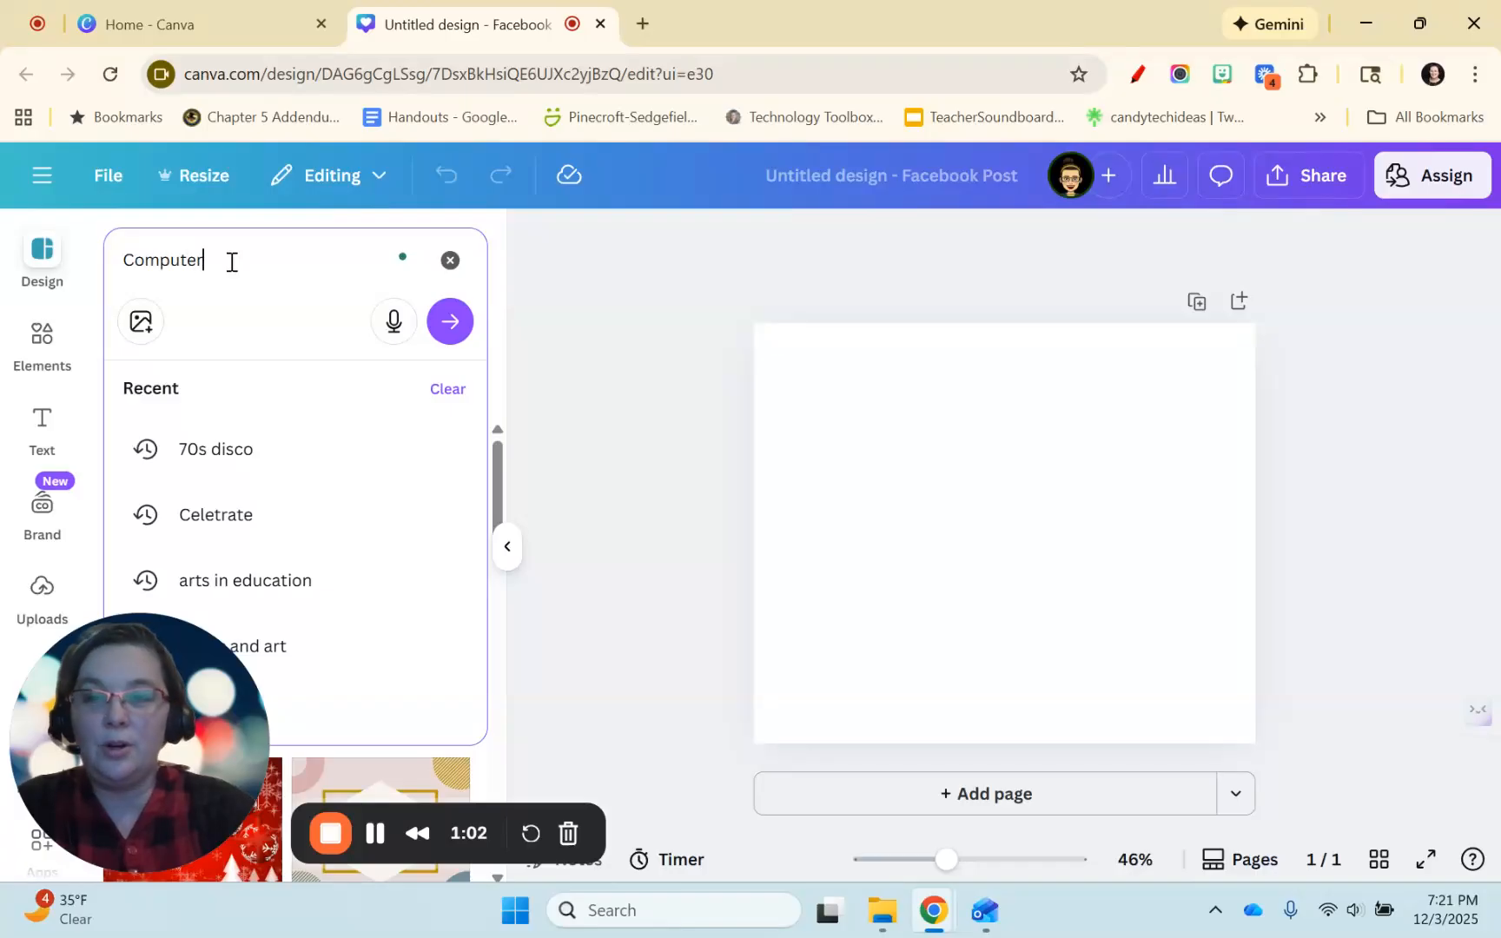
type(" Screen")
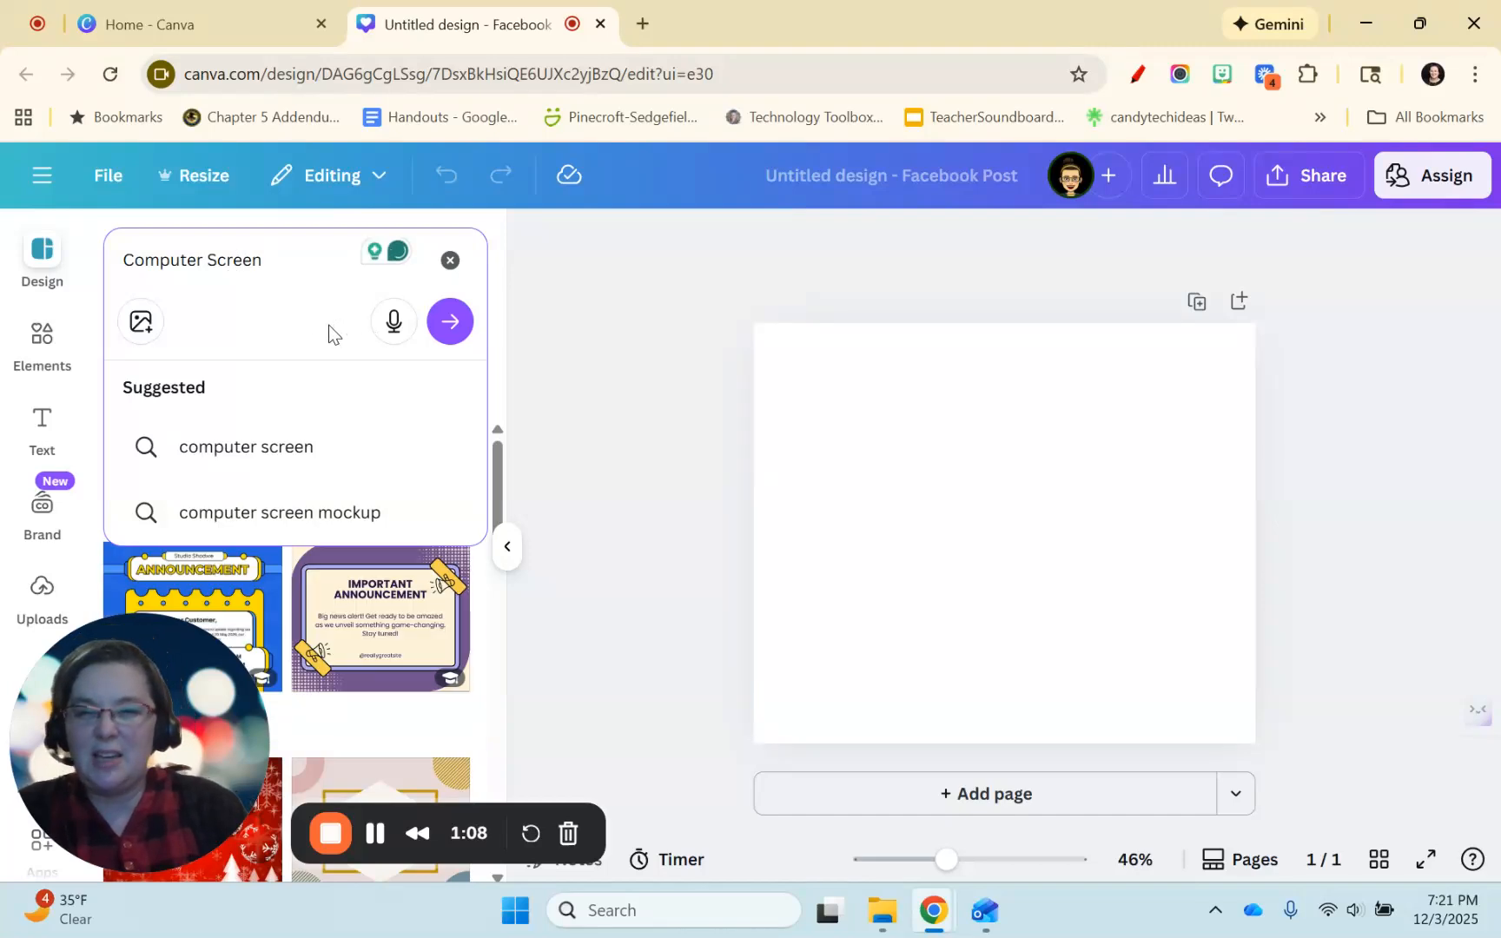
left_click(292, 479)
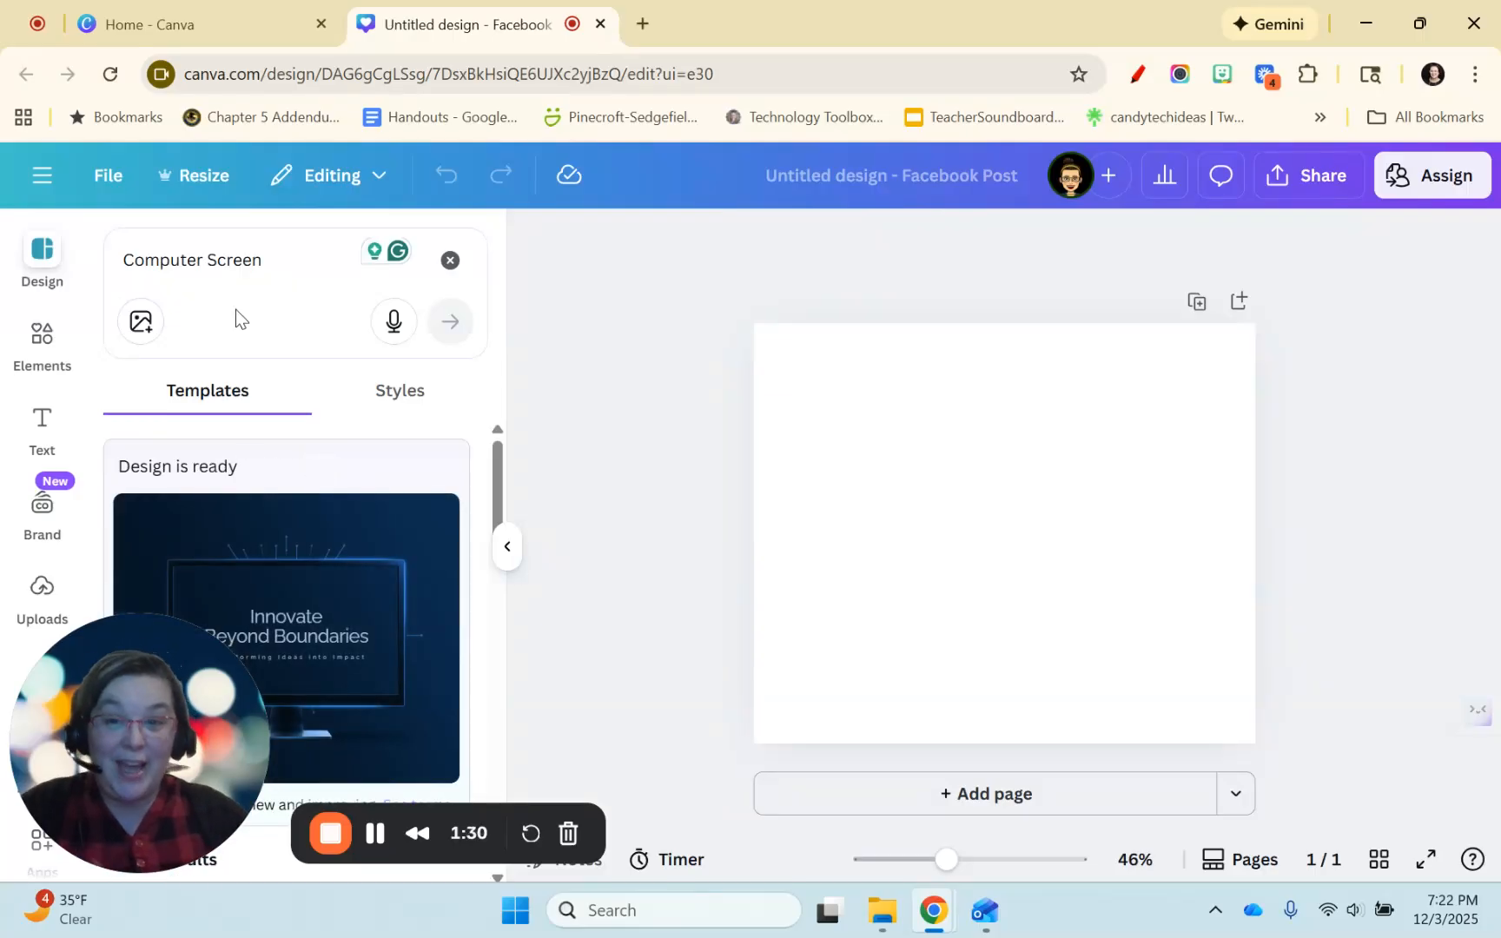
Look over the generated computer screen design and apply it to the blank page
scroll(376, 556, "down", 1)
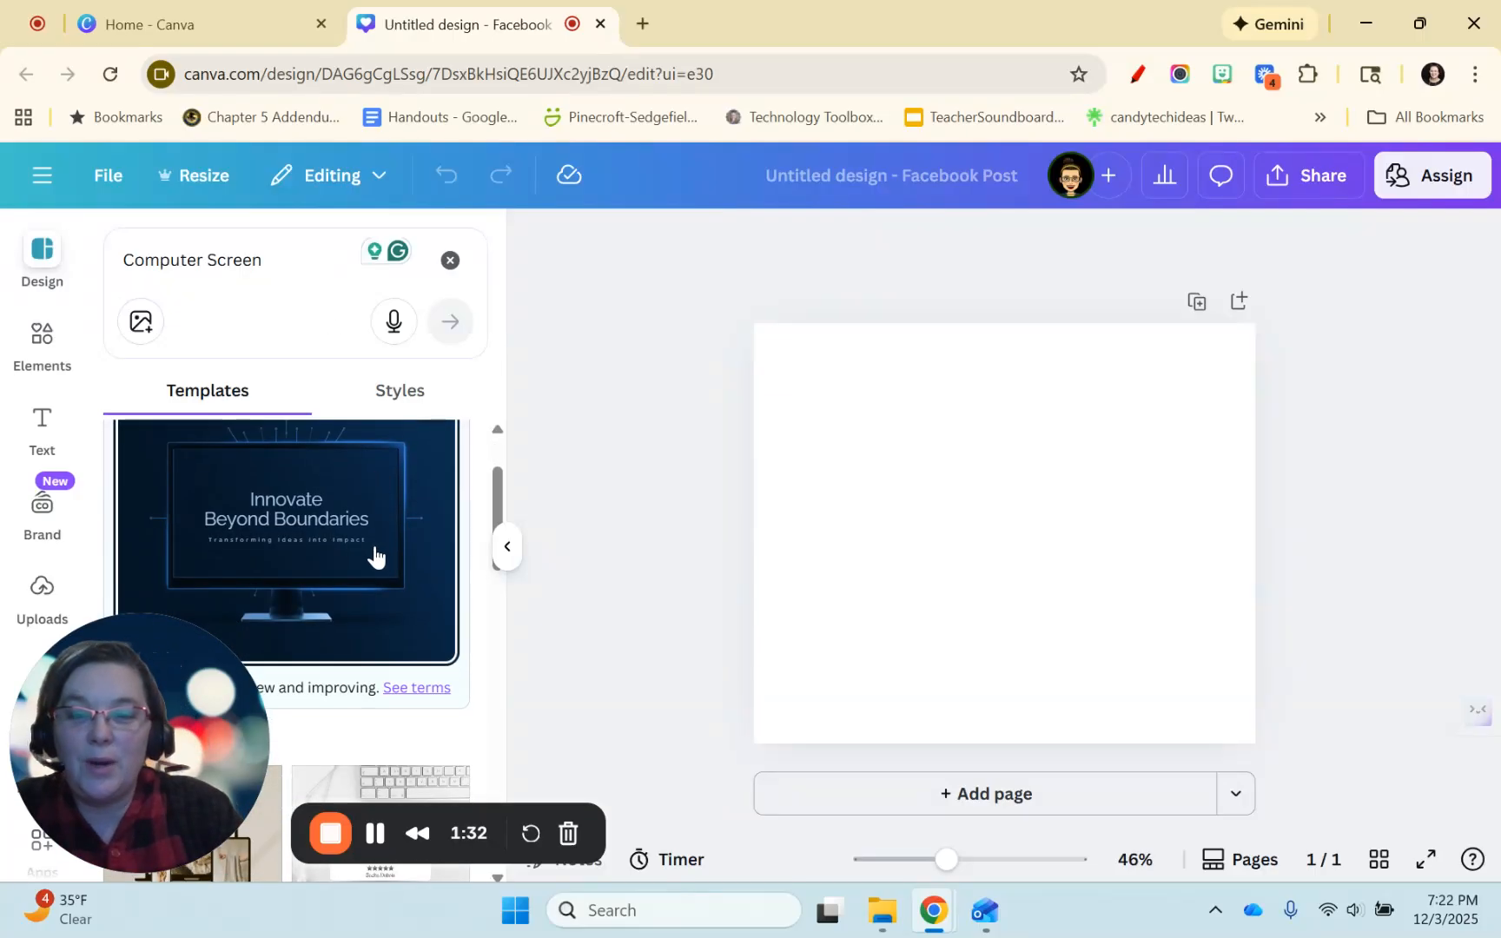
scroll(398, 600, "up", 1)
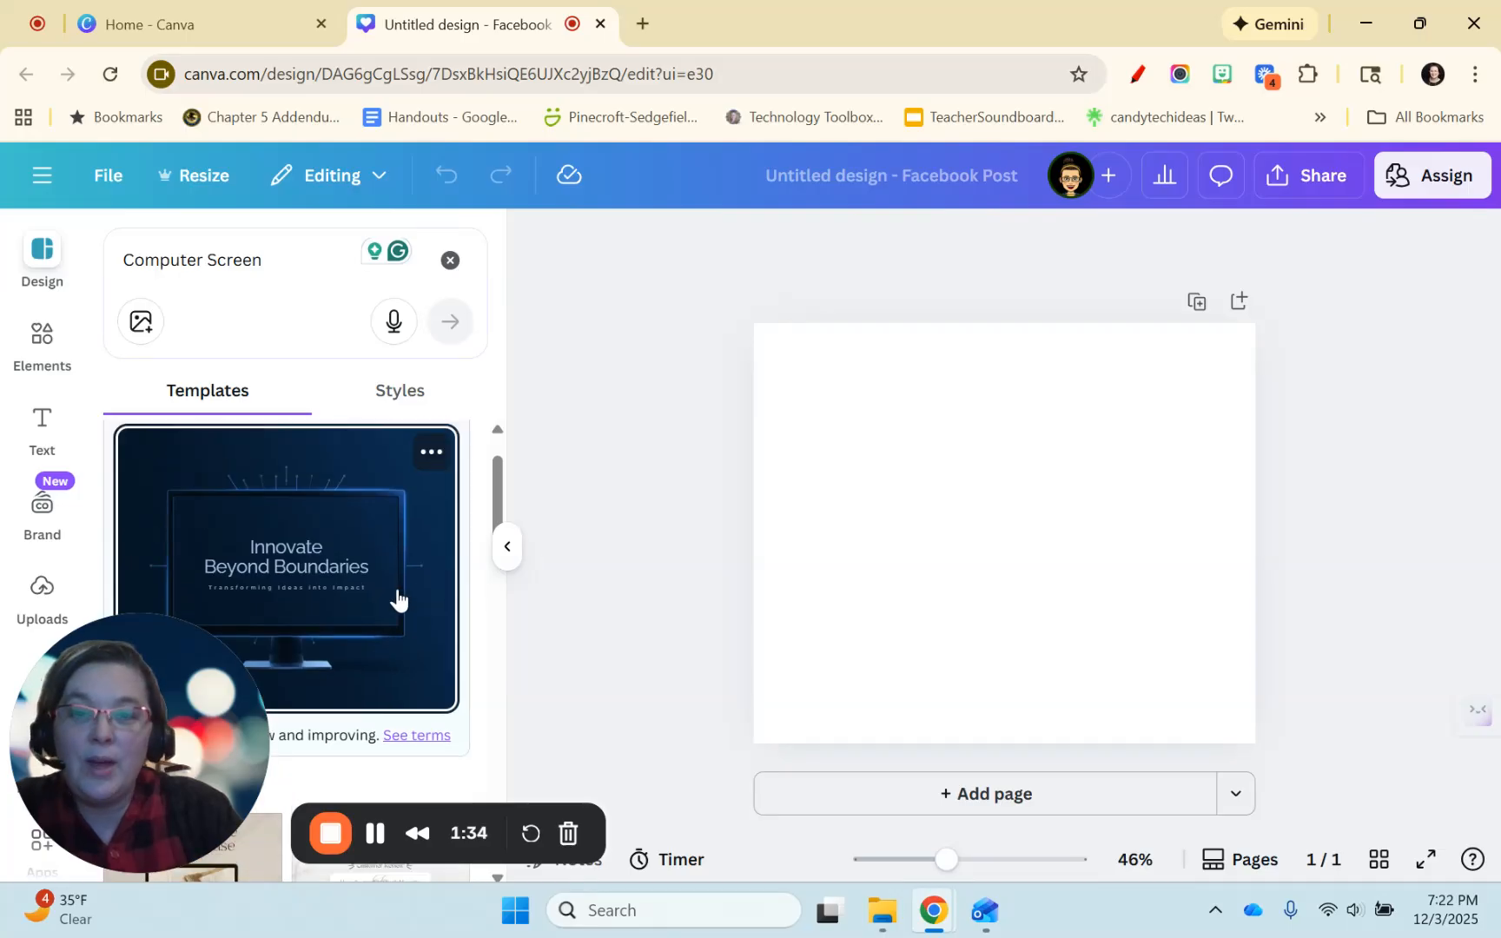
scroll(398, 599, "up", 1)
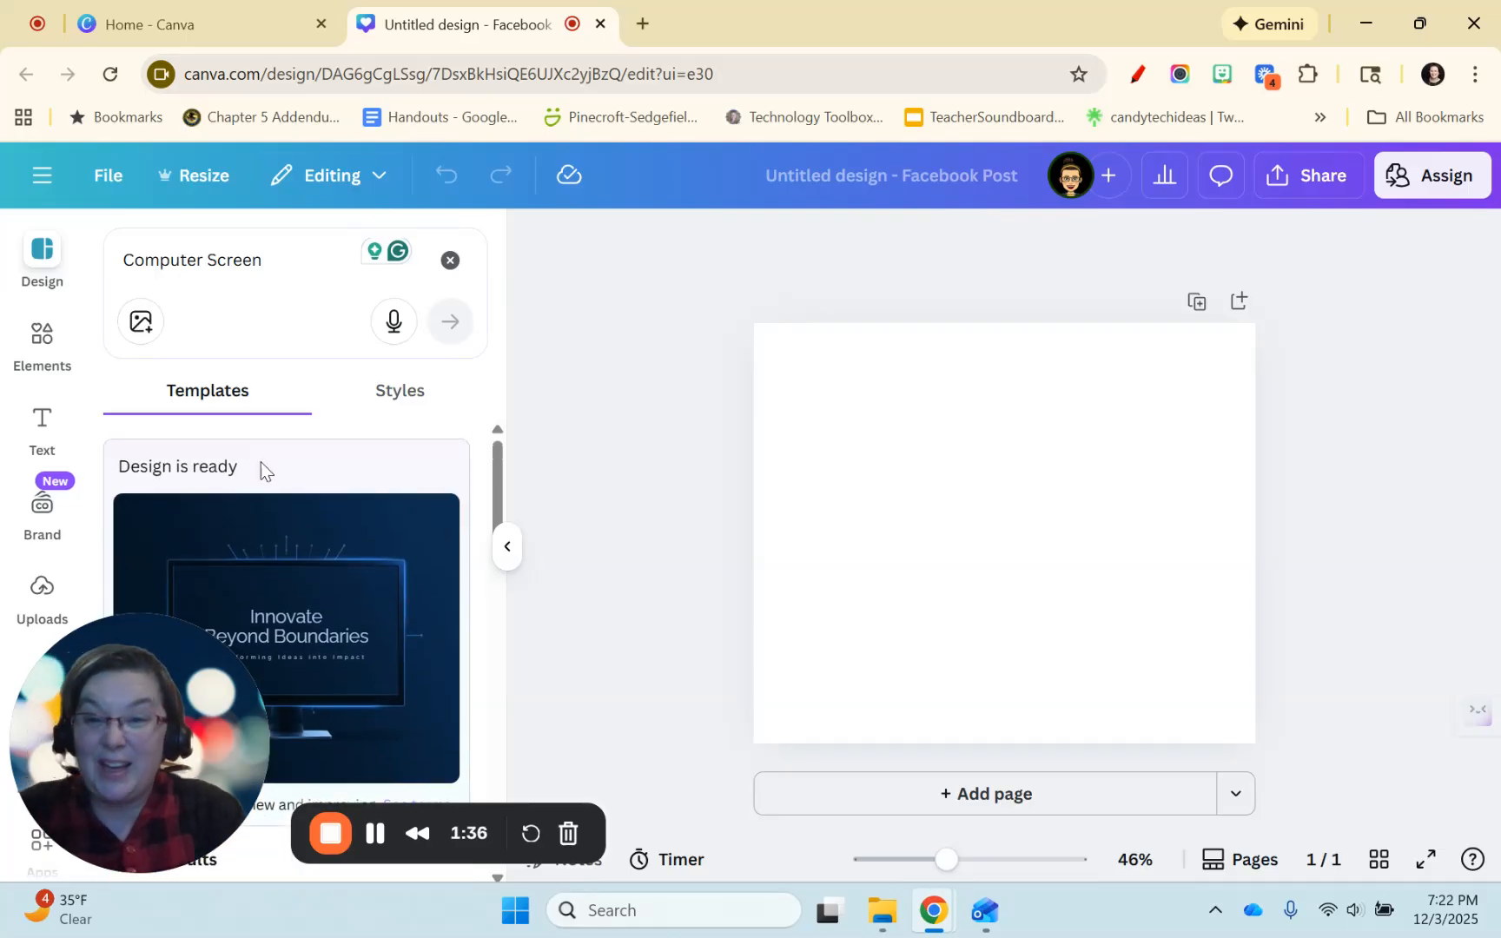
left_click(312, 573)
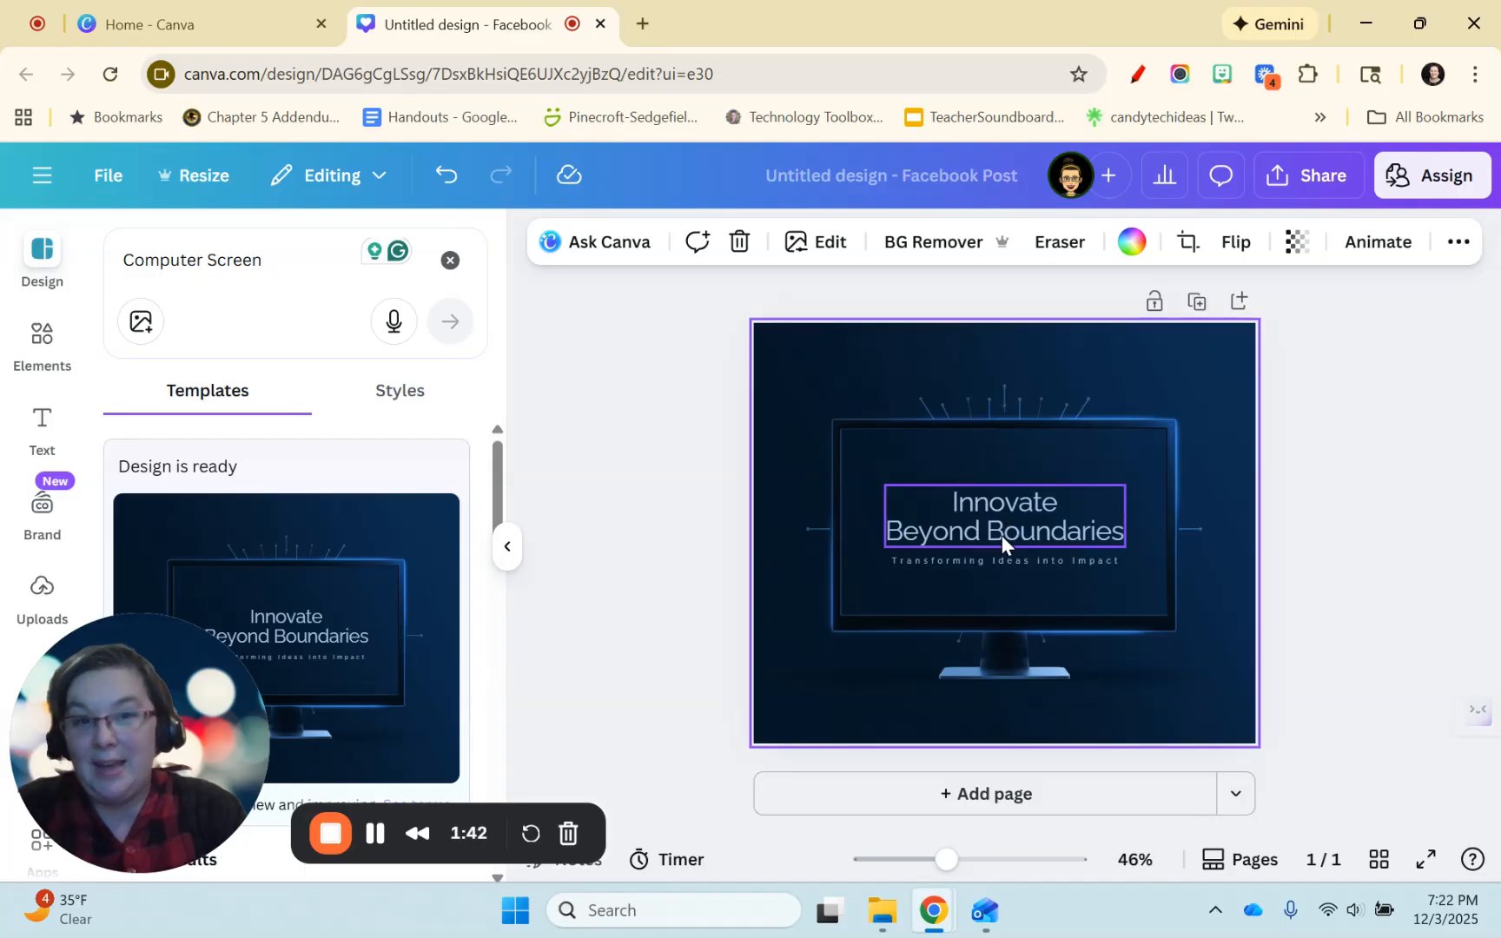
Delete the monitor background image and both text lines from the page
key("Delete")
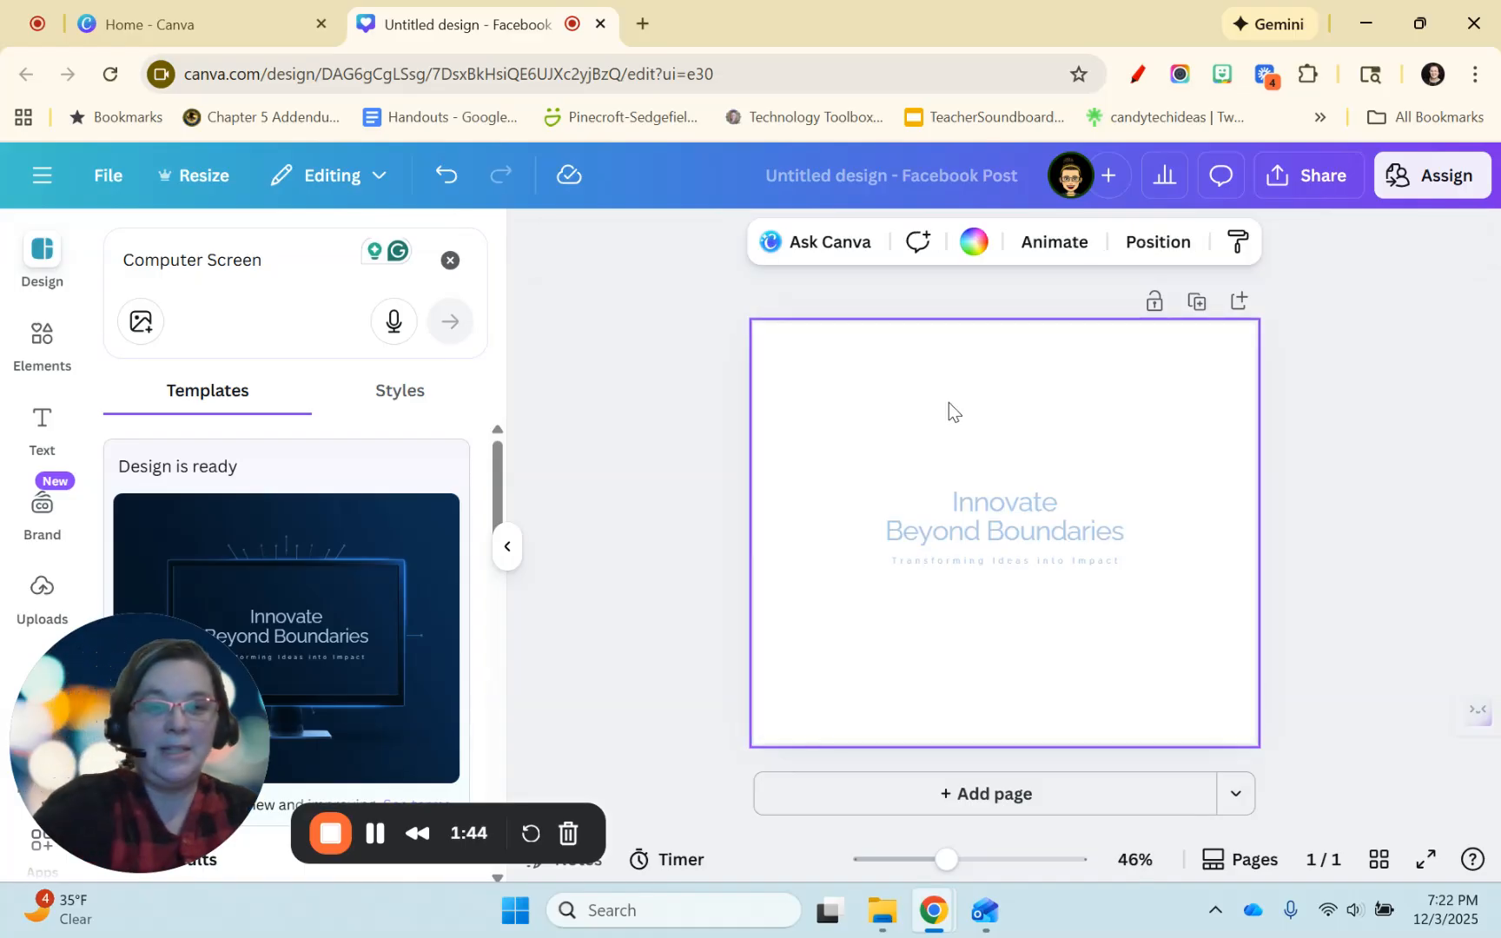
left_click_drag(1243, 447, 828, 590)
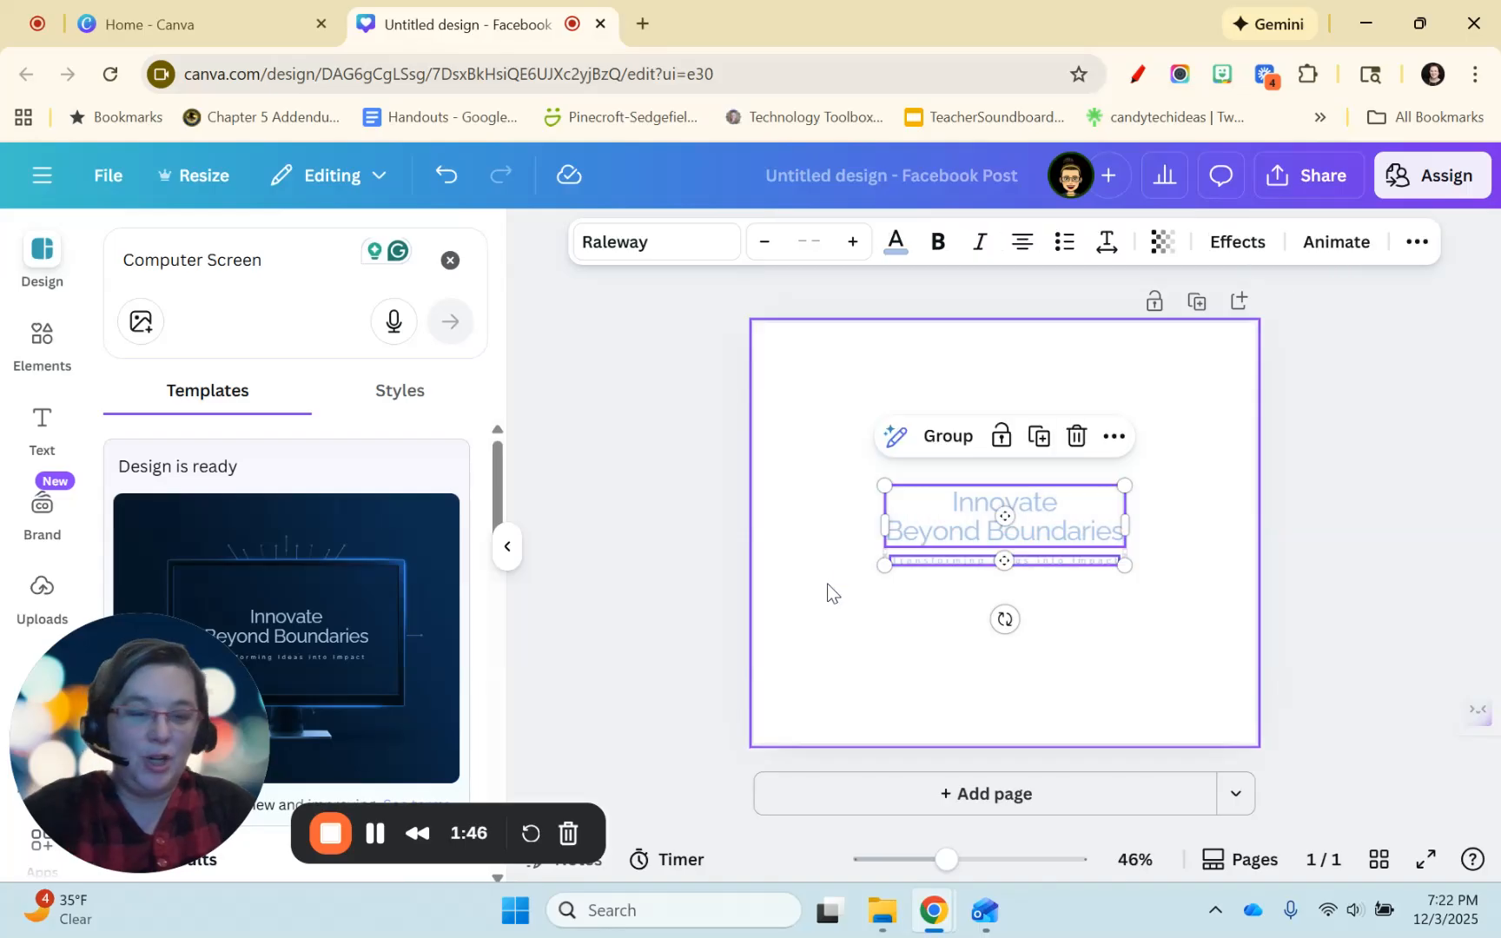
key("Delete")
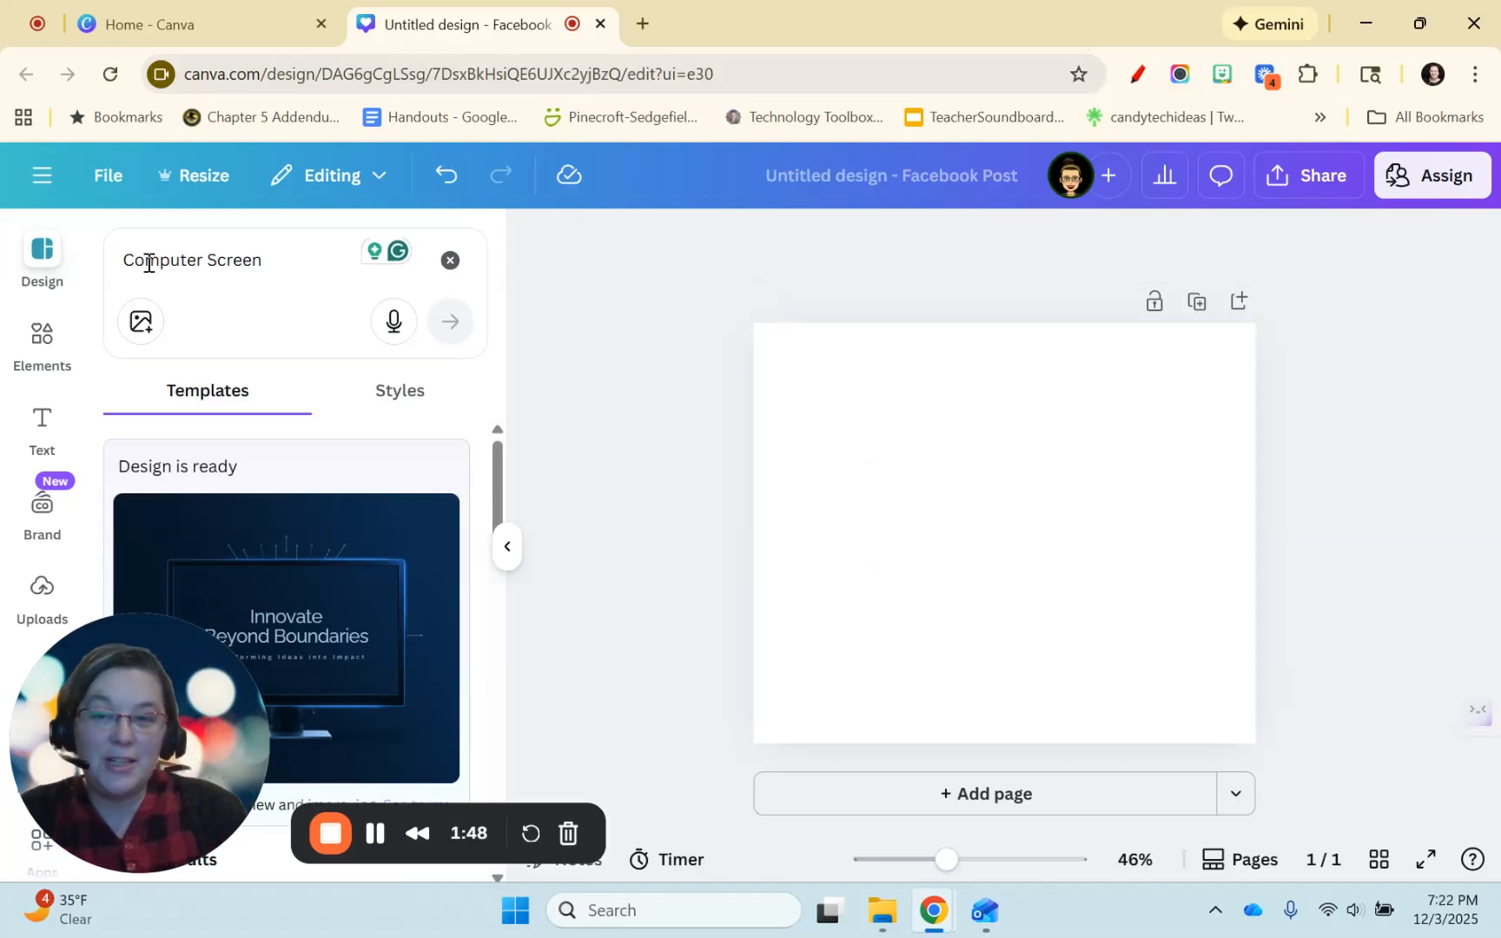
Generate images in Elements from the prompt "Grizzly Bear holding a set of Christmas Lights sitting beside a fireplace"
left_click(49, 356)
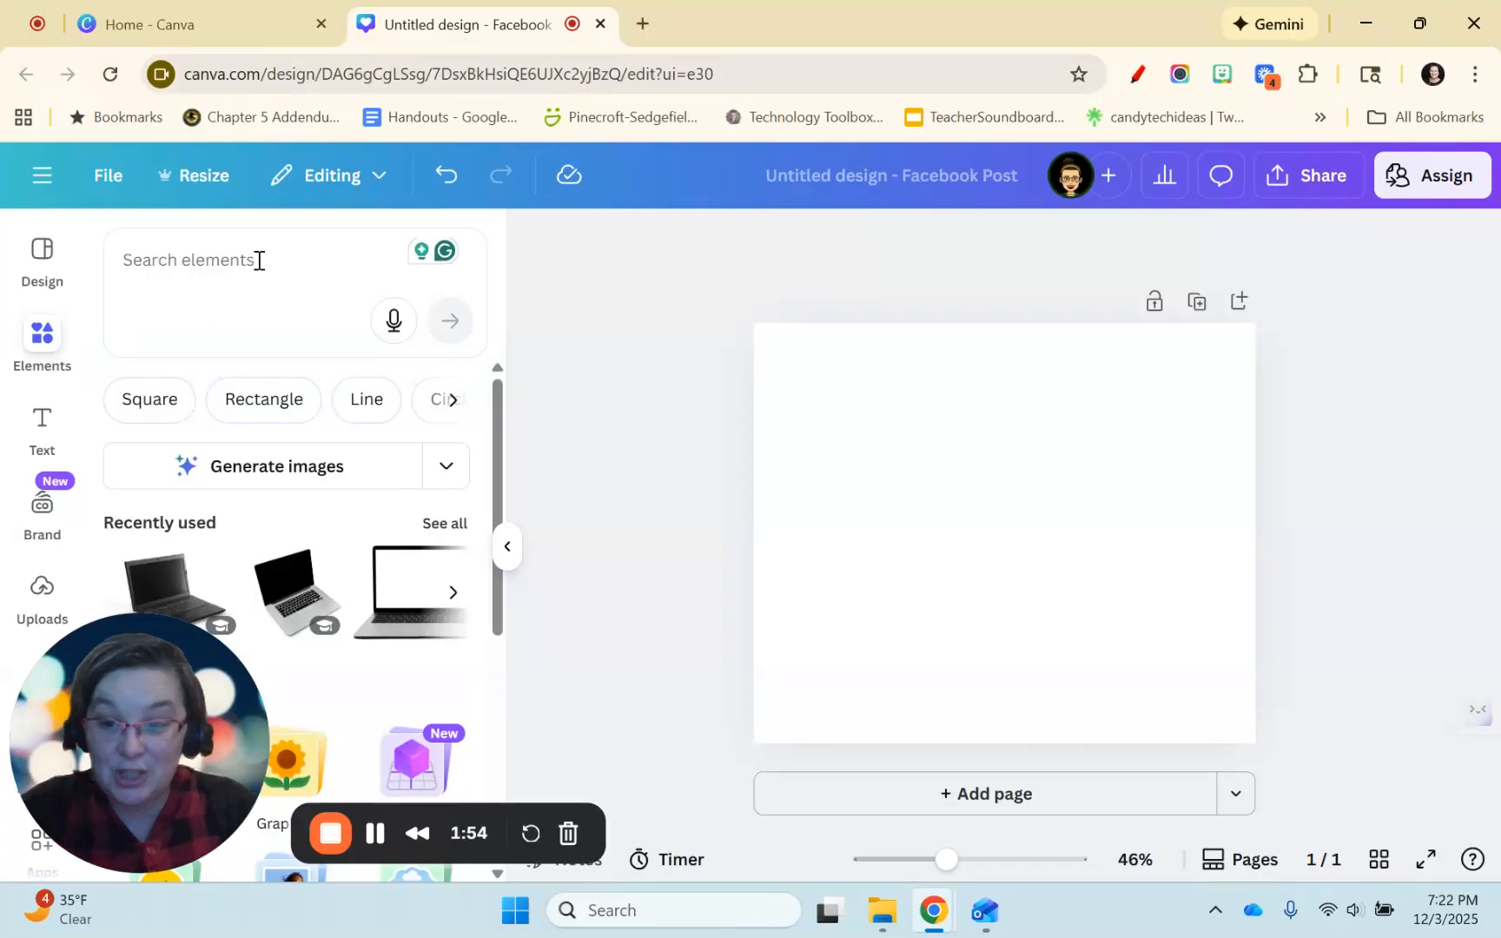
left_click(259, 261)
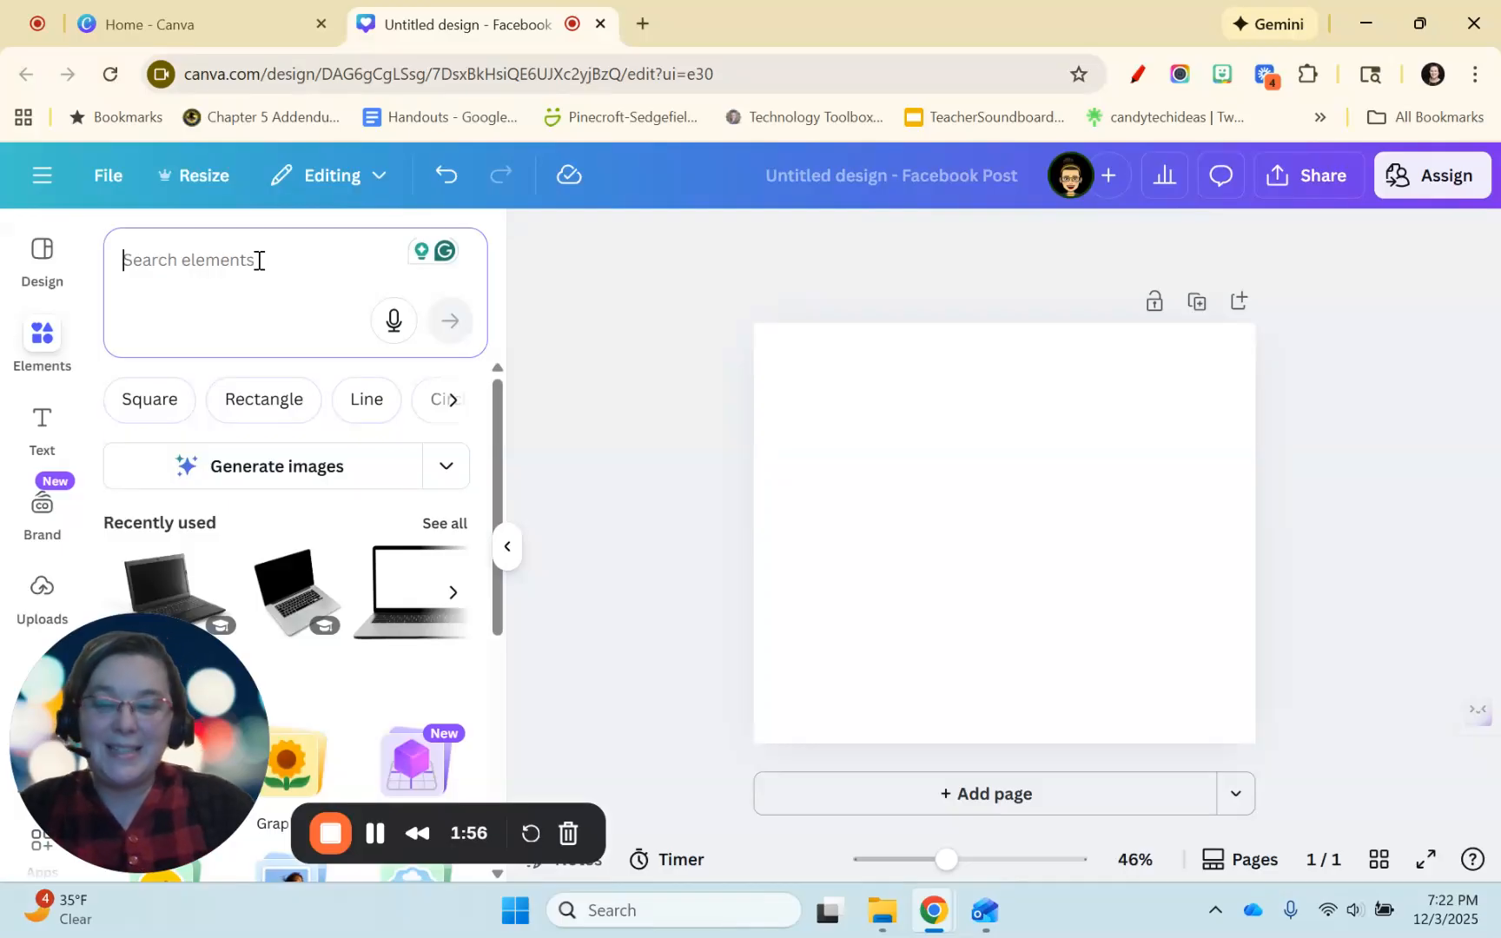
type("Grizzl")
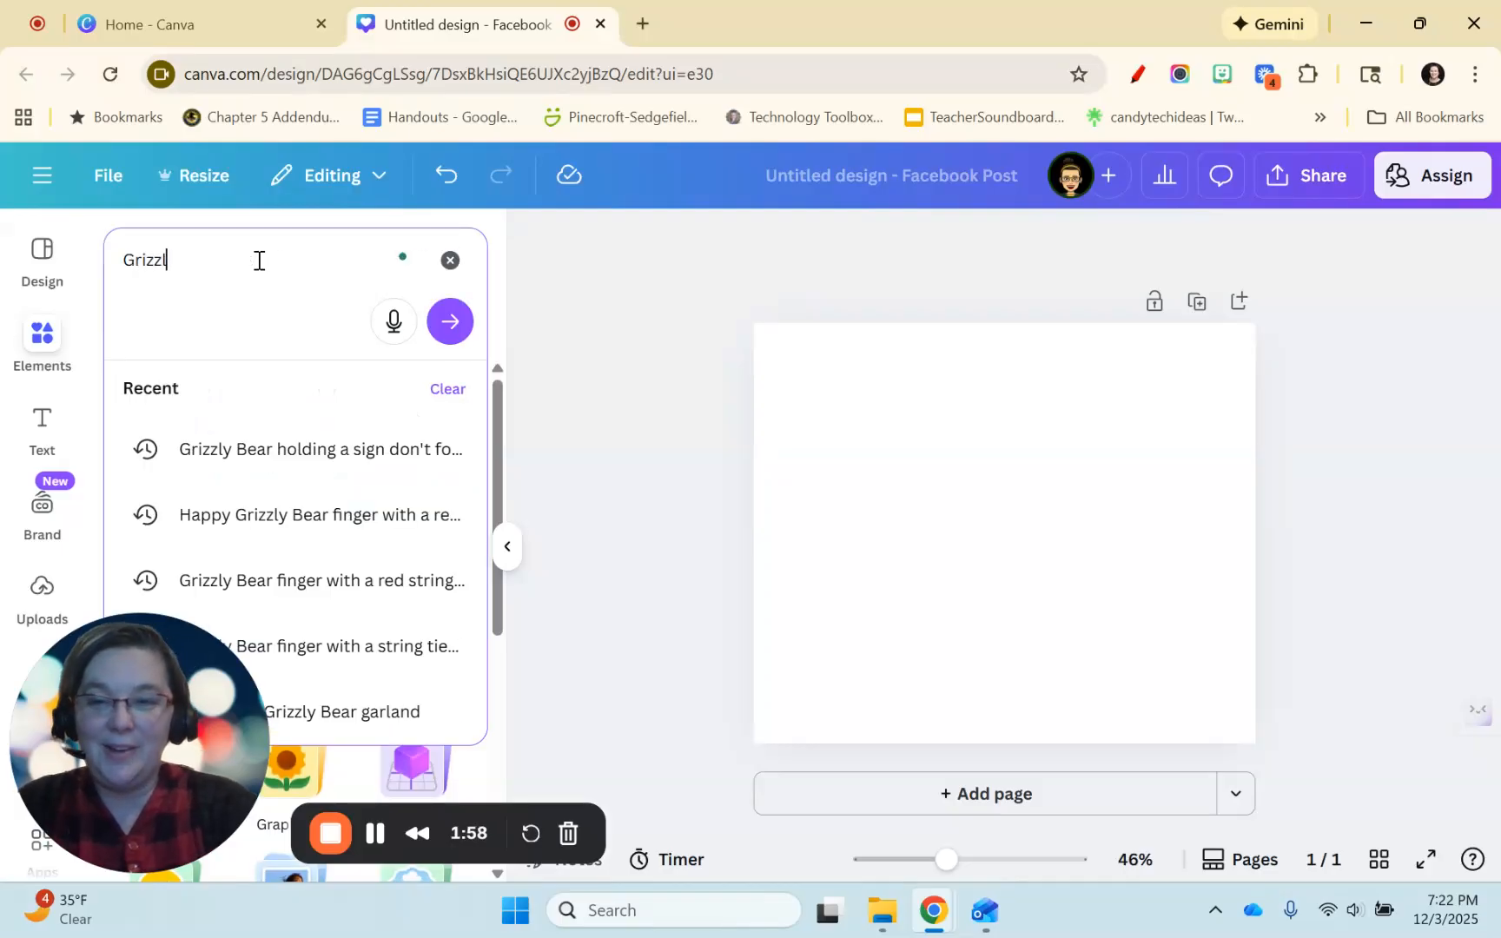
type("y Bear holding a set of")
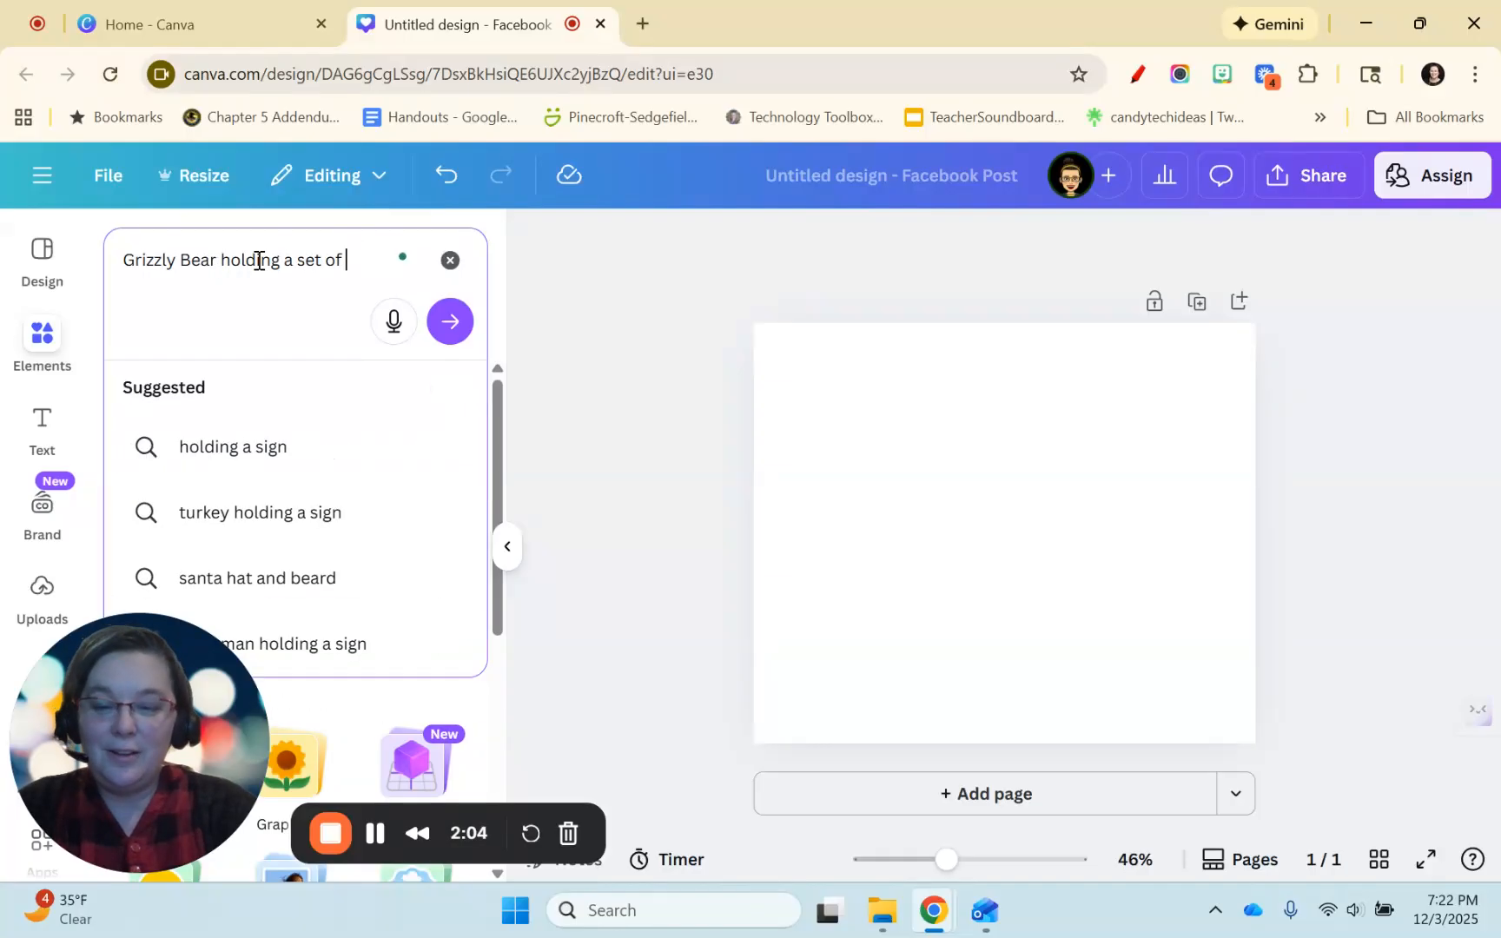
type(" Christmas Lights")
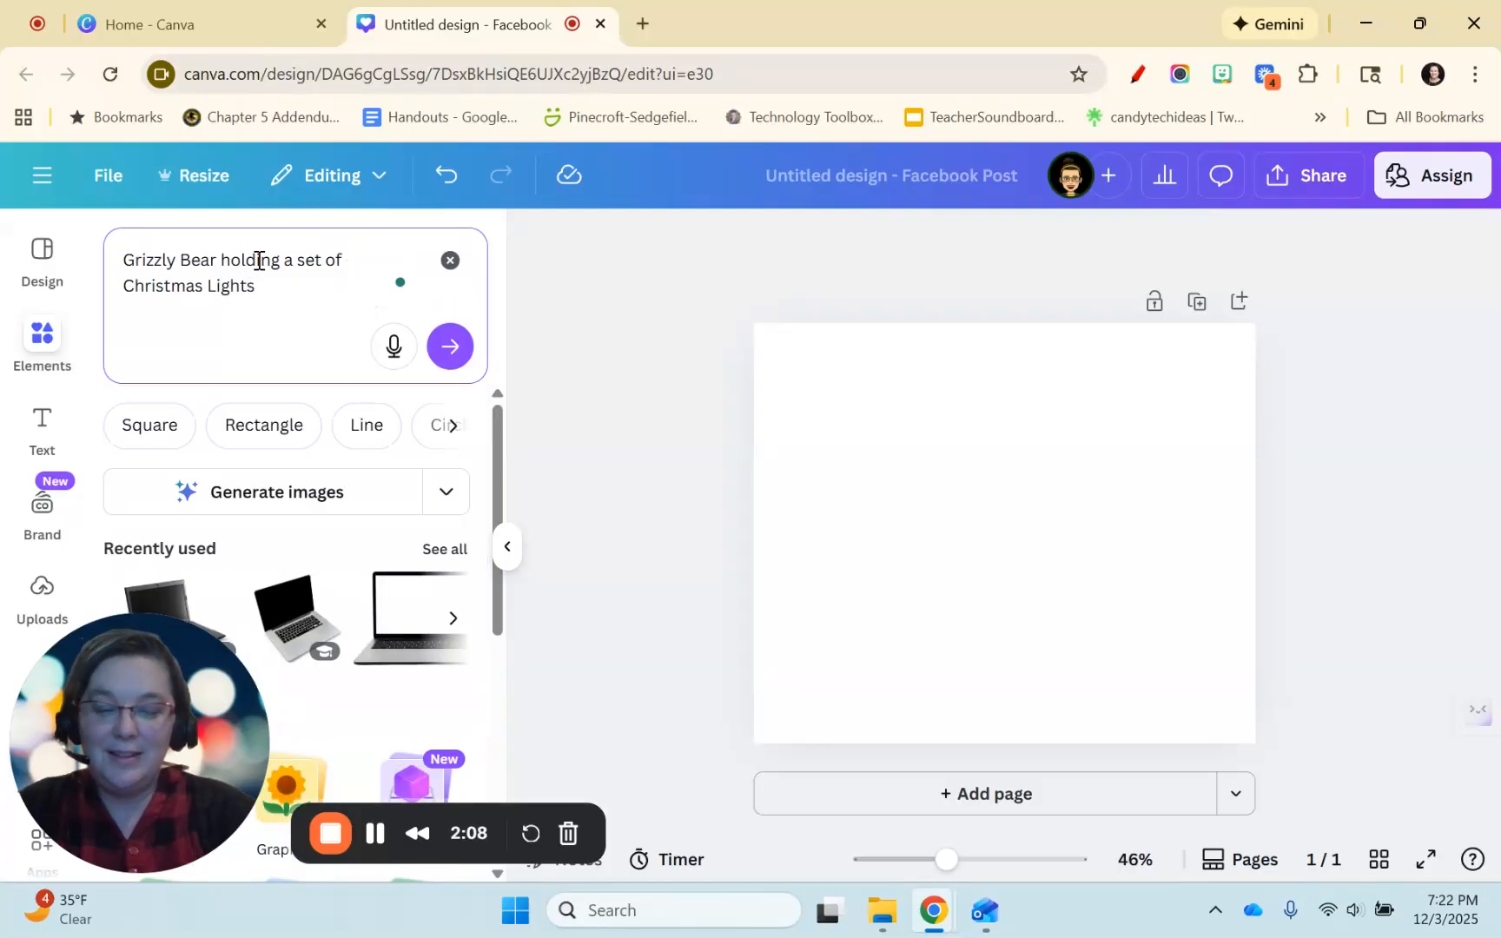
type(" sitting beside a fireplace")
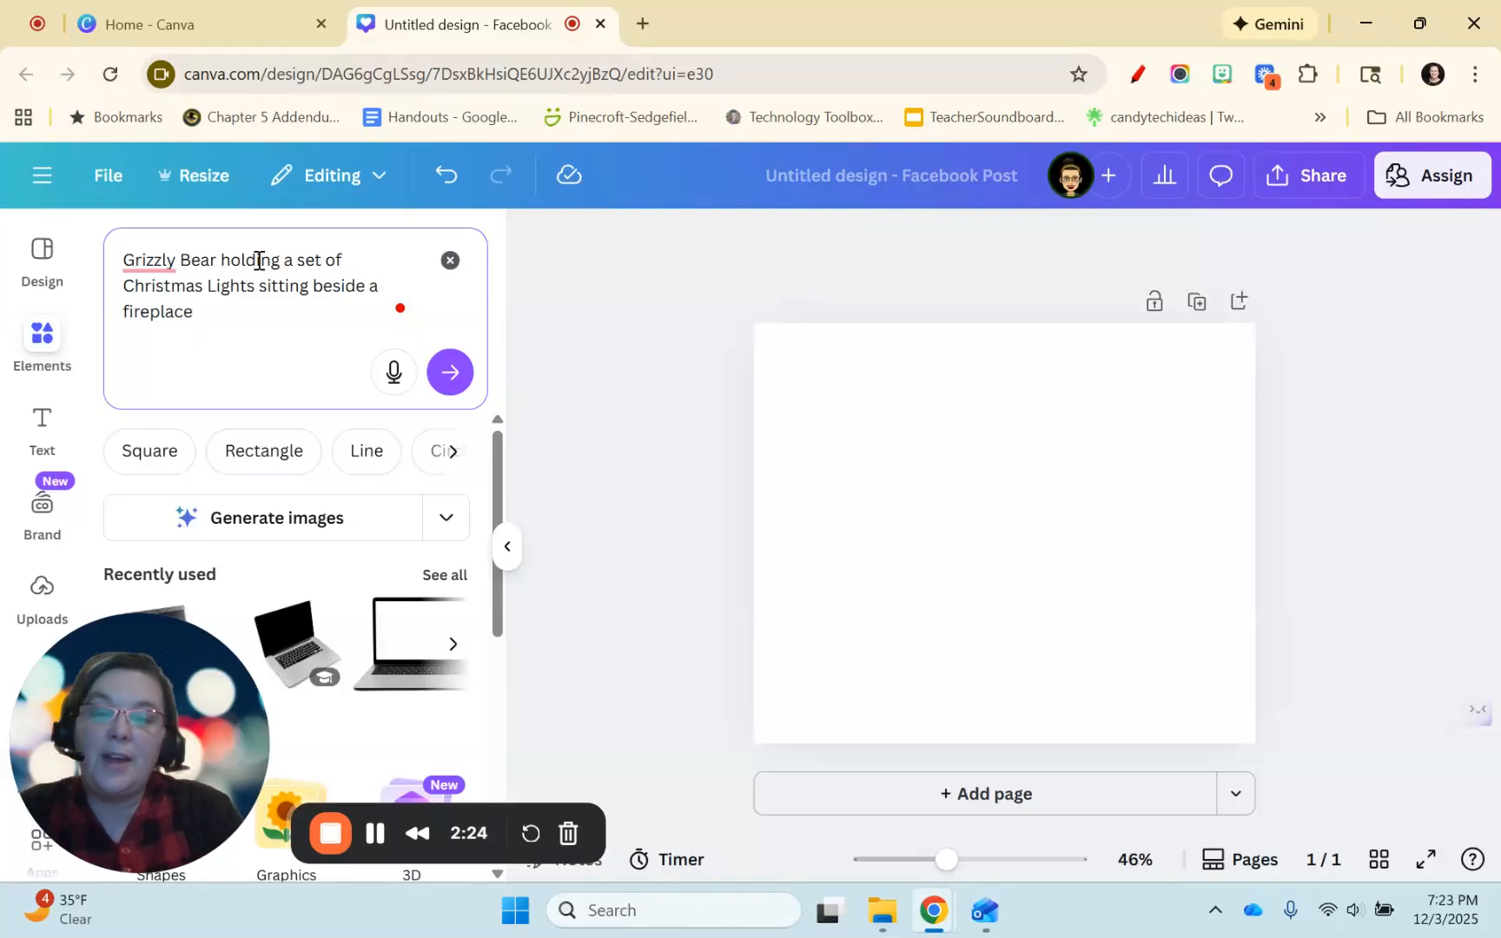
left_click(242, 518)
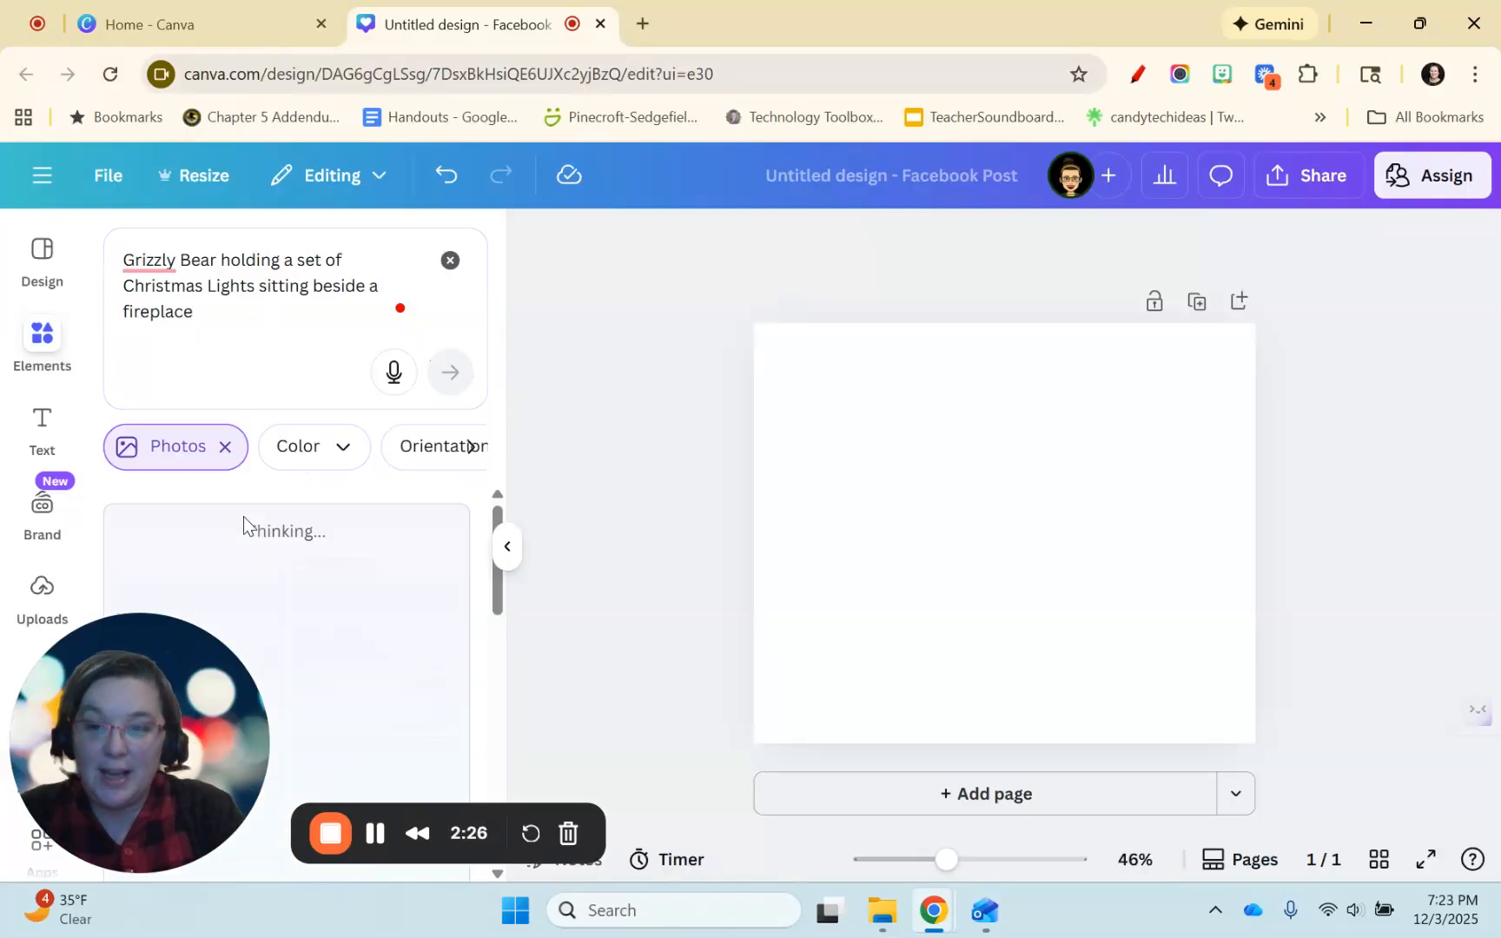
Place the generated image of the bear sitting by the snowy window on the page and delete it again
scroll(326, 603, "down", 1)
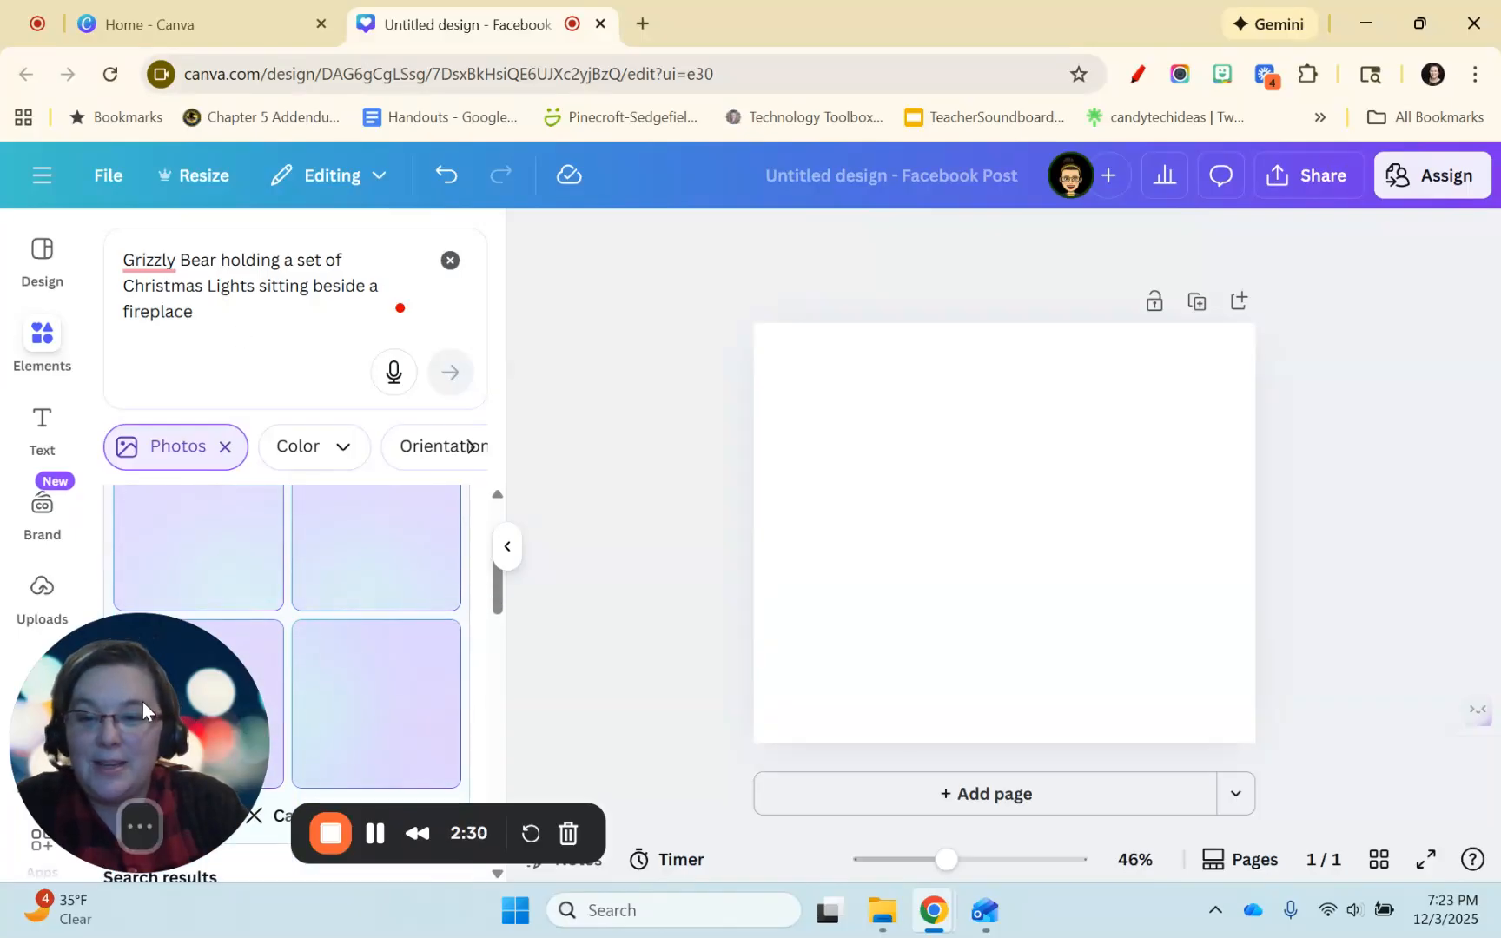
left_click_drag(140, 704, 581, 705)
left_click_drag(808, 711, 1416, 714)
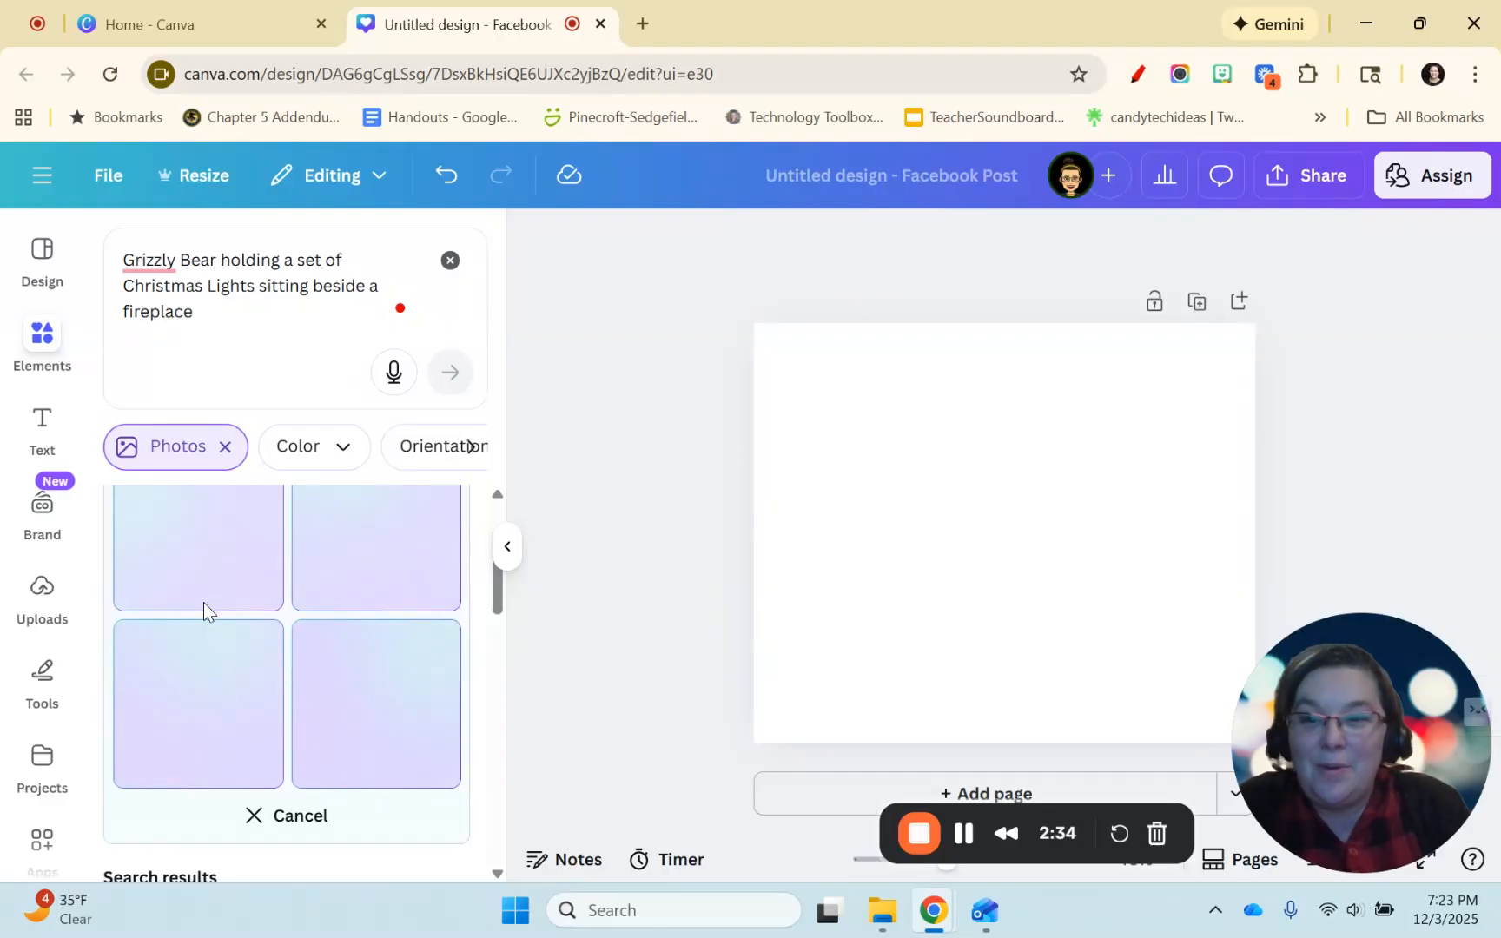
scroll(203, 602, "up", 1)
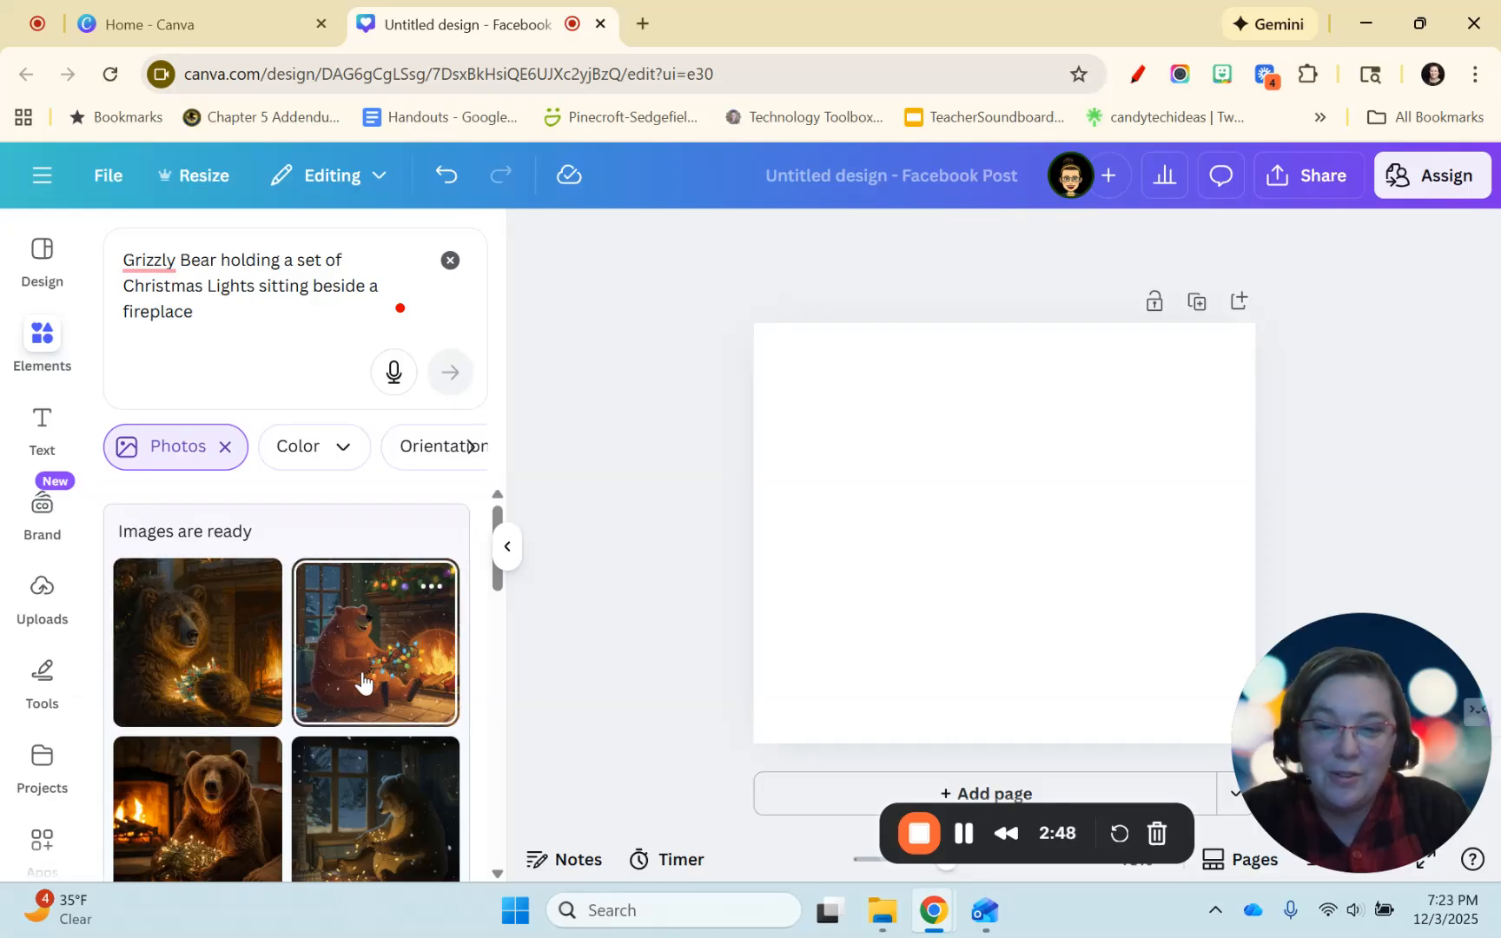
scroll(246, 744, "down", 1)
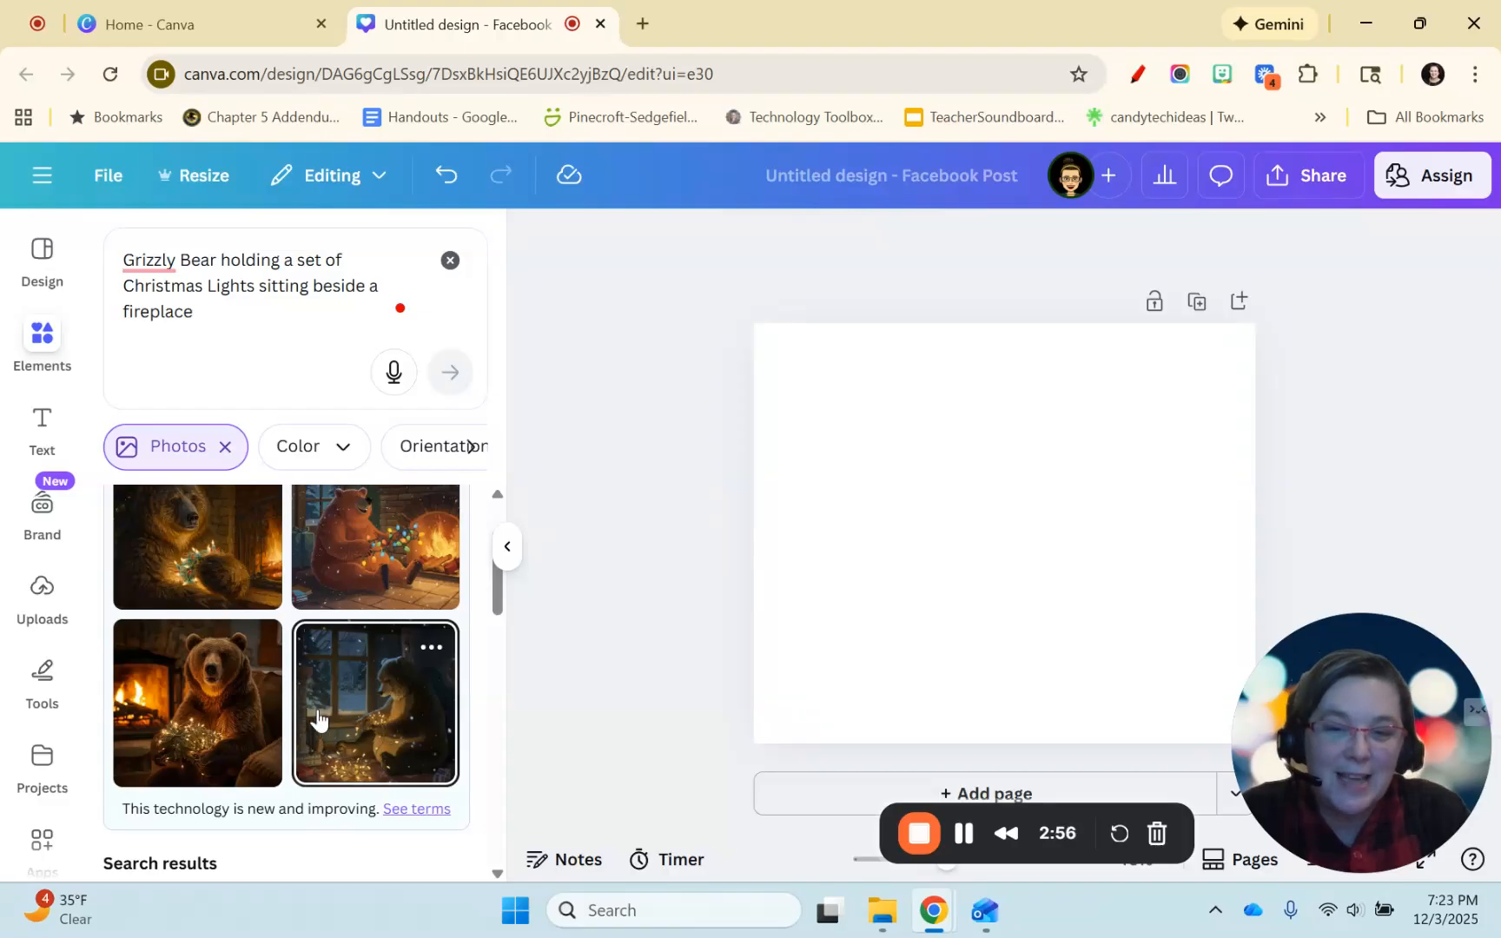
left_click(343, 695)
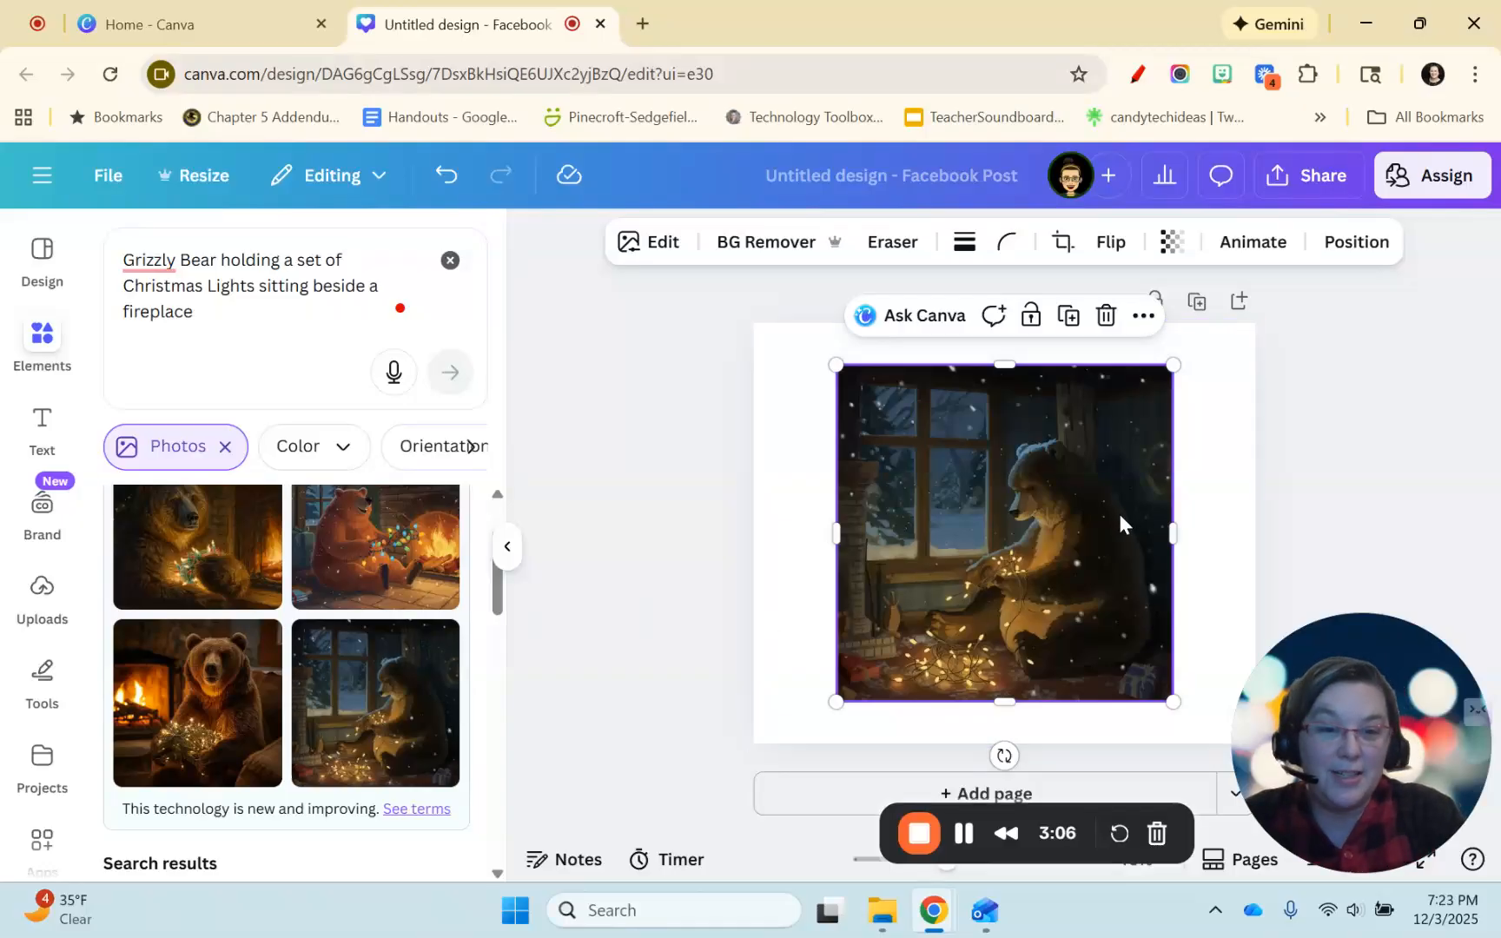
key("Delete")
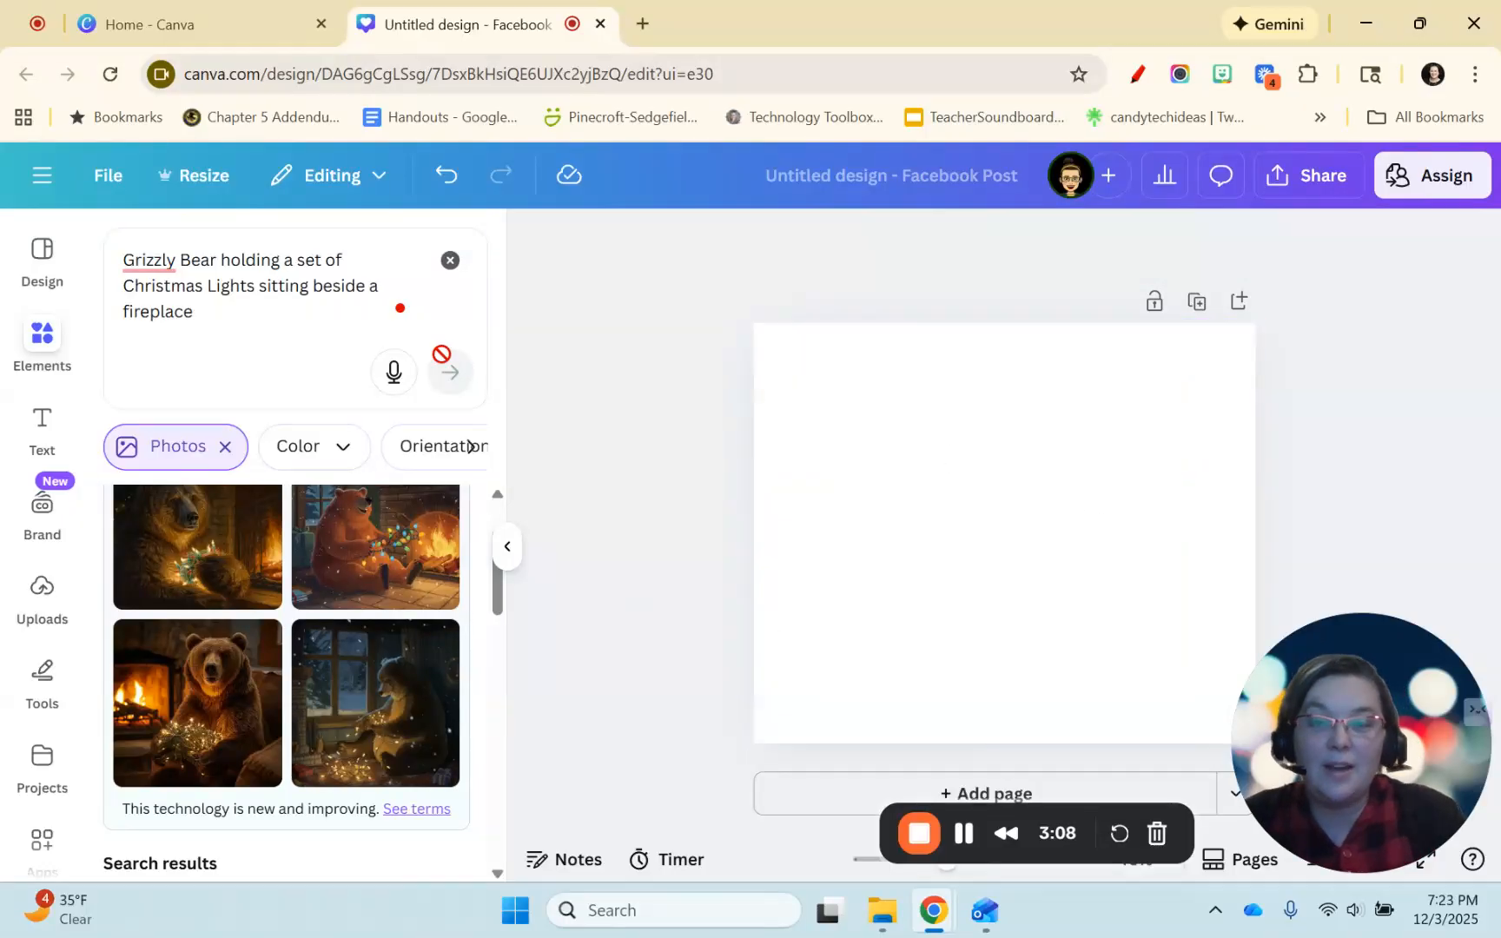
Remove the Photos filter, extend the bear prompt with "with a snowy window in the background", and generate new images
left_click(225, 448)
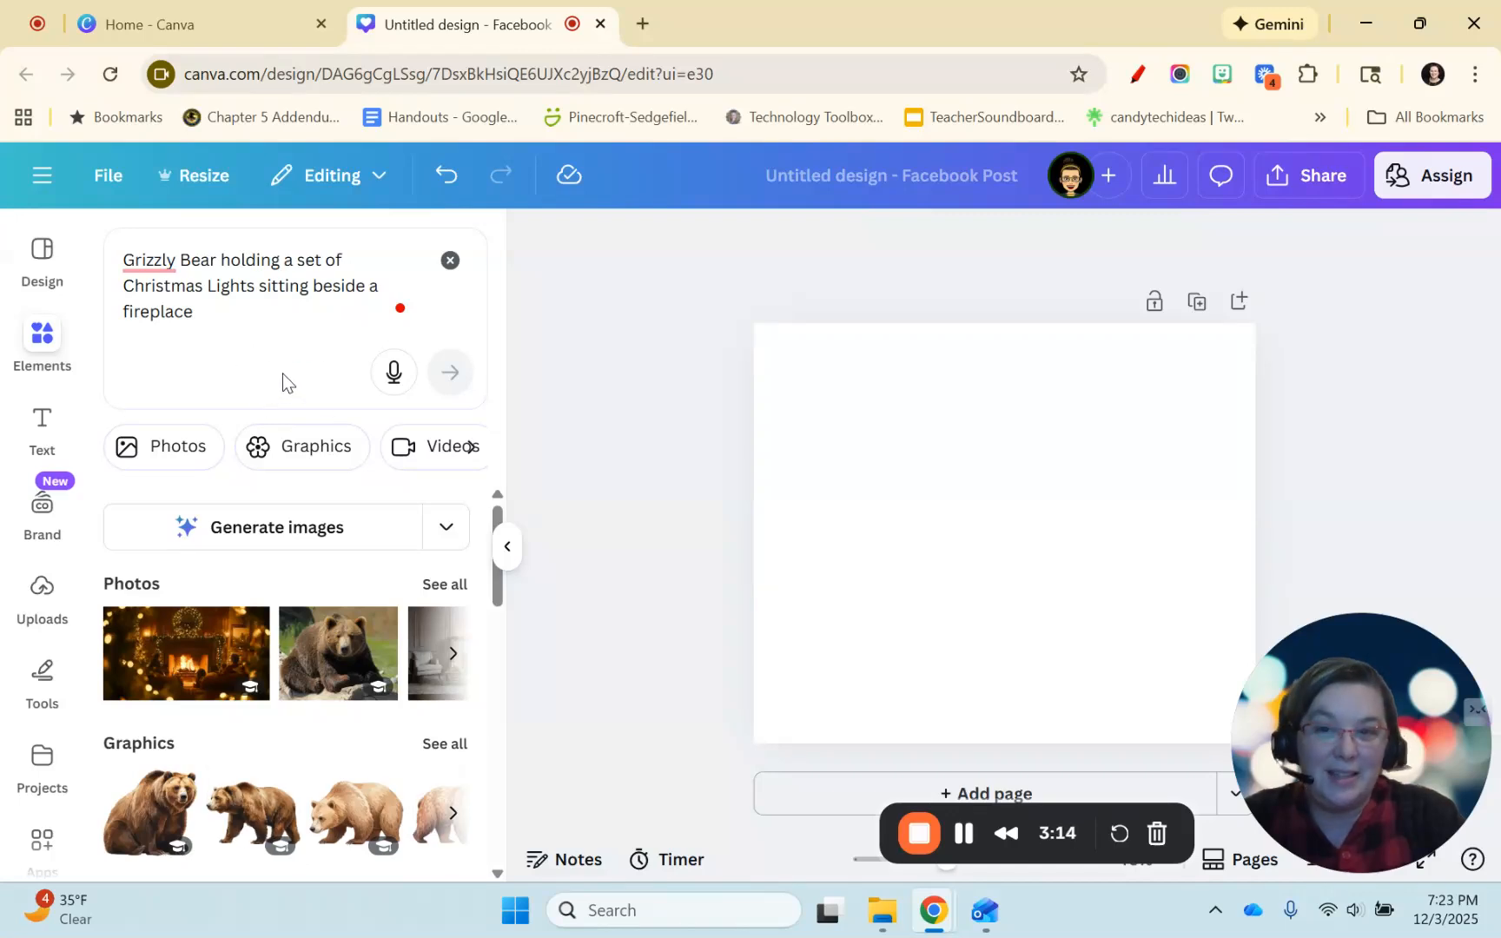
left_click(243, 321)
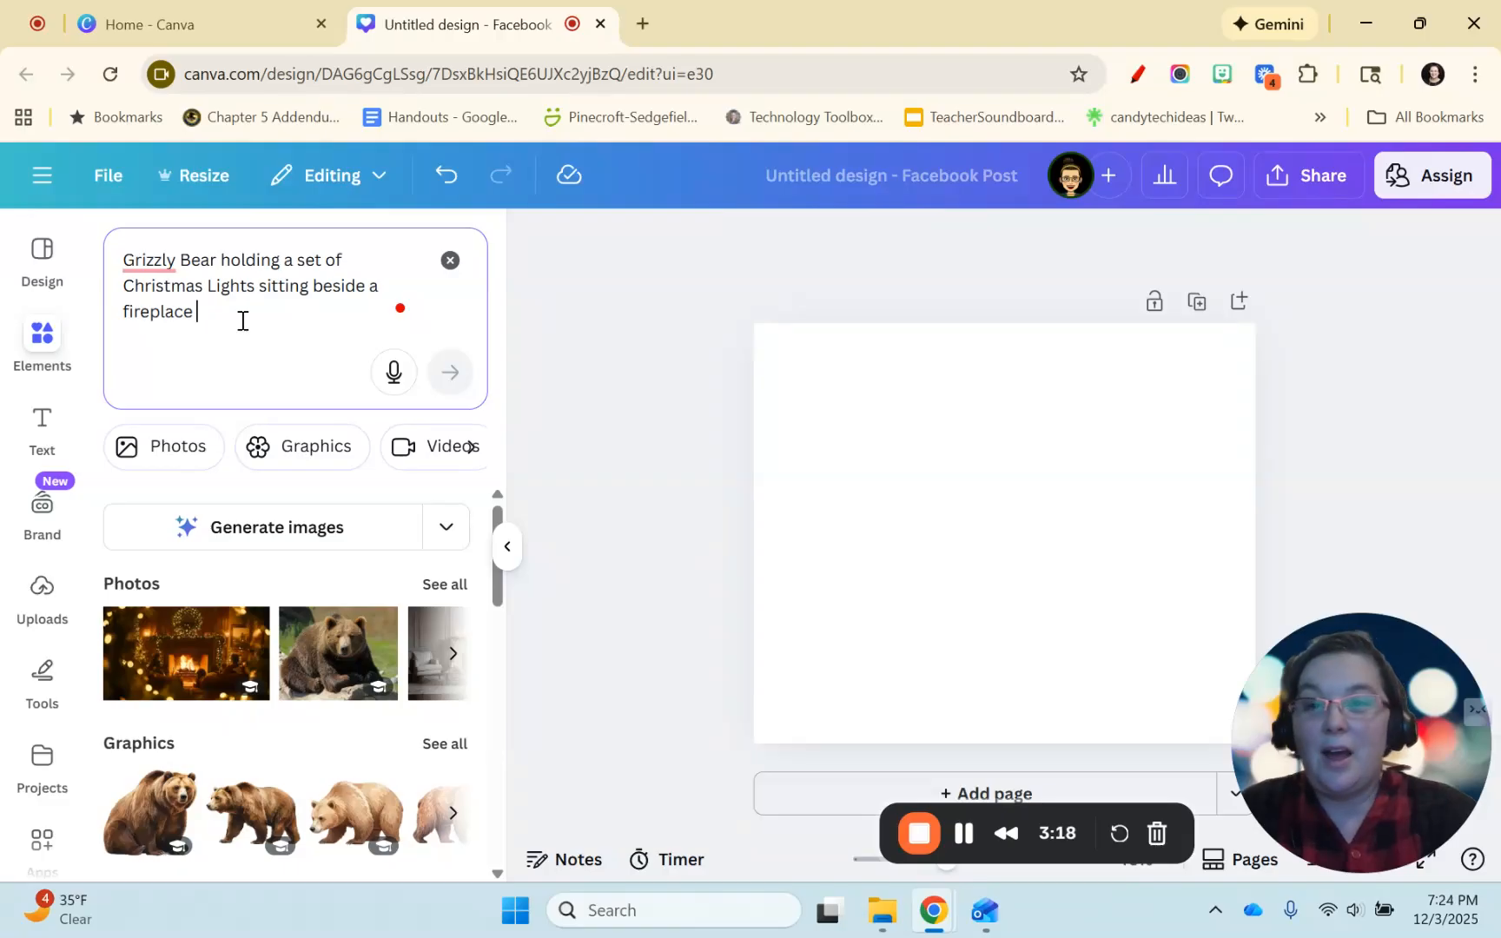
type("with a sno")
key("BackSpace")
type("wy window")
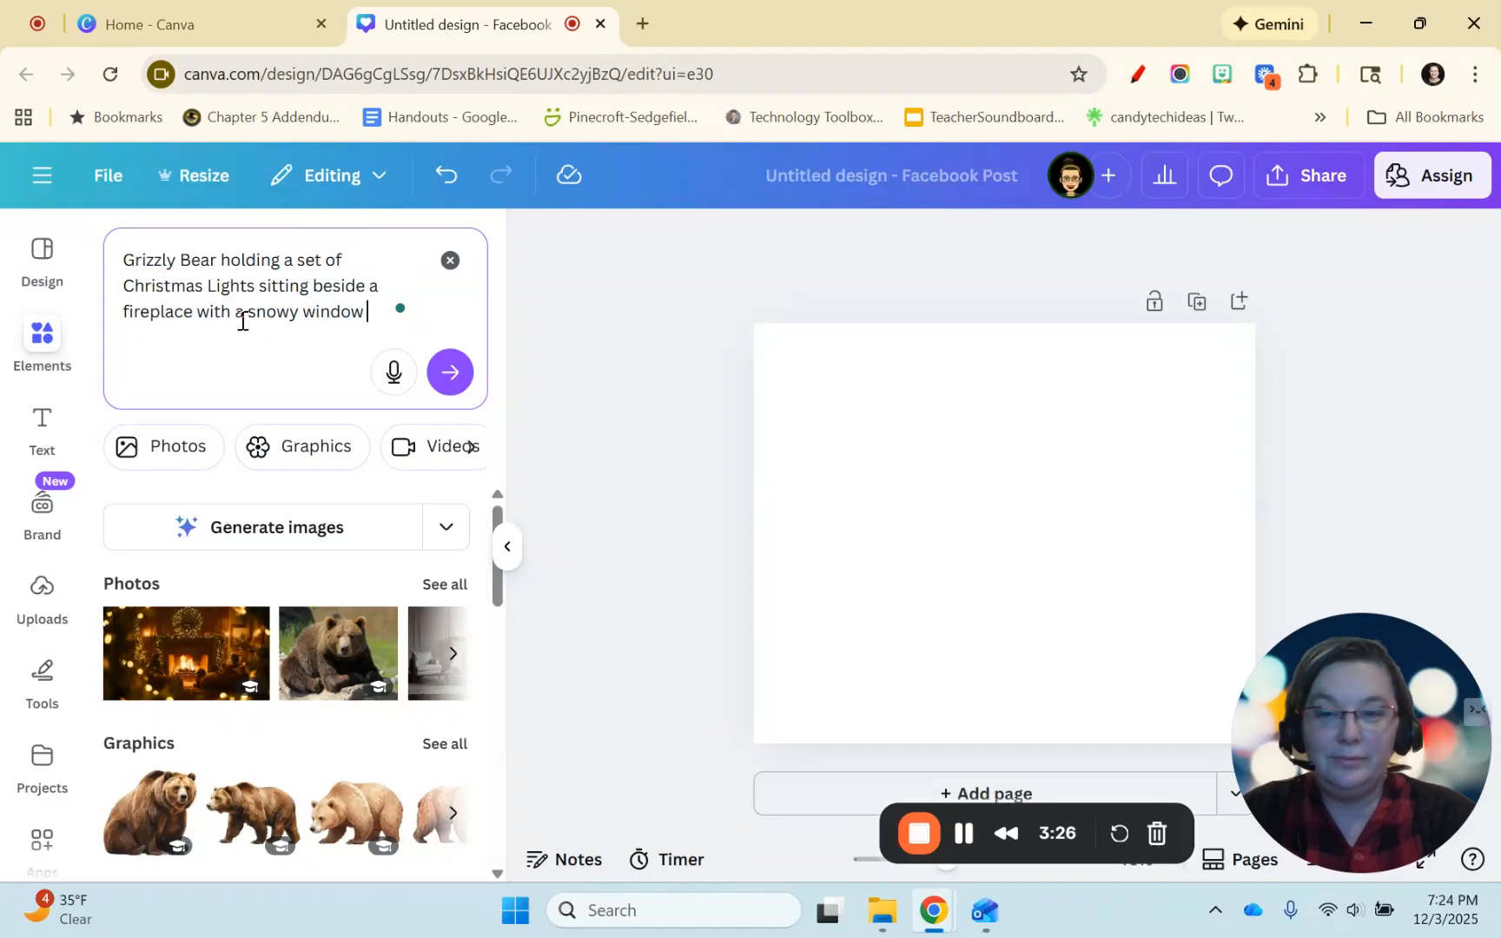
type(" in the back")
type("ground")
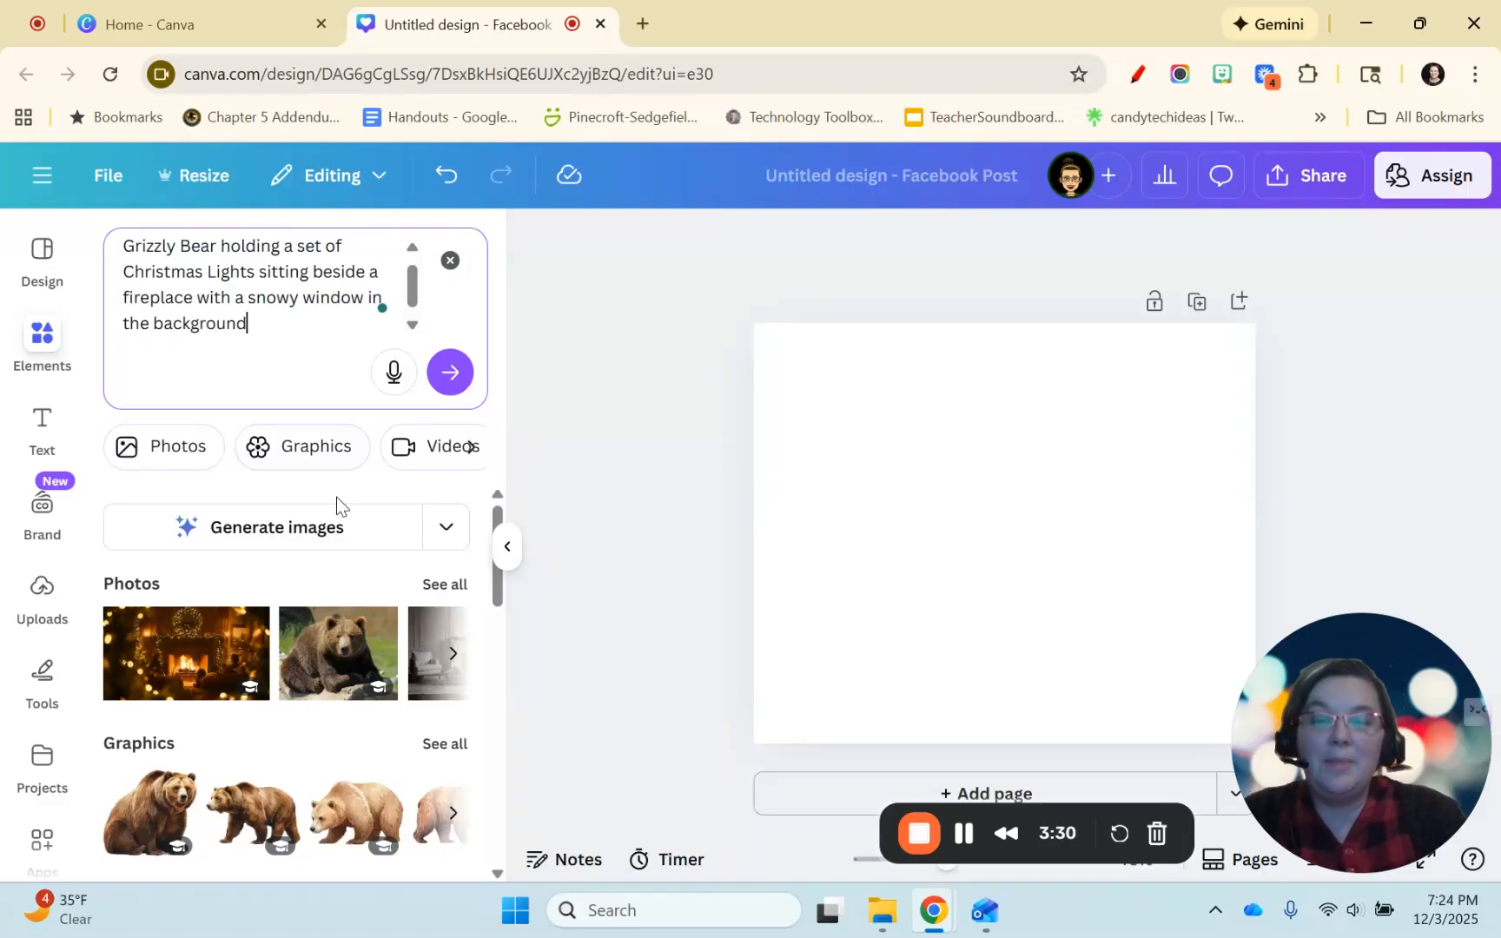
left_click(354, 538)
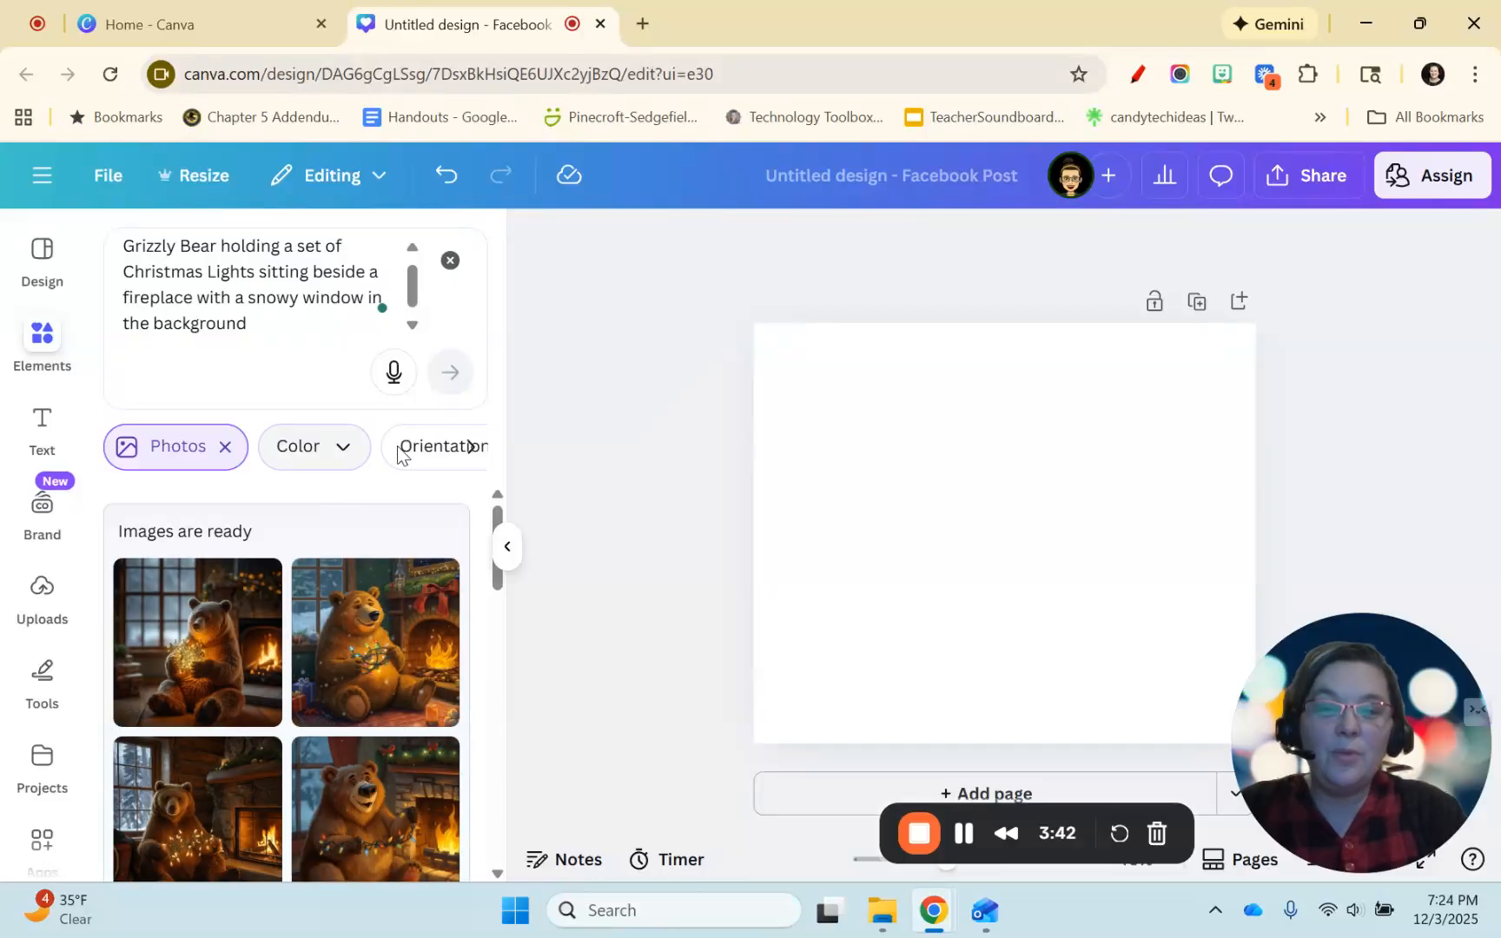
Look through the photo filter options, remove the Photos filter, and generate a new set of images from the same bear prompt
left_click(471, 446)
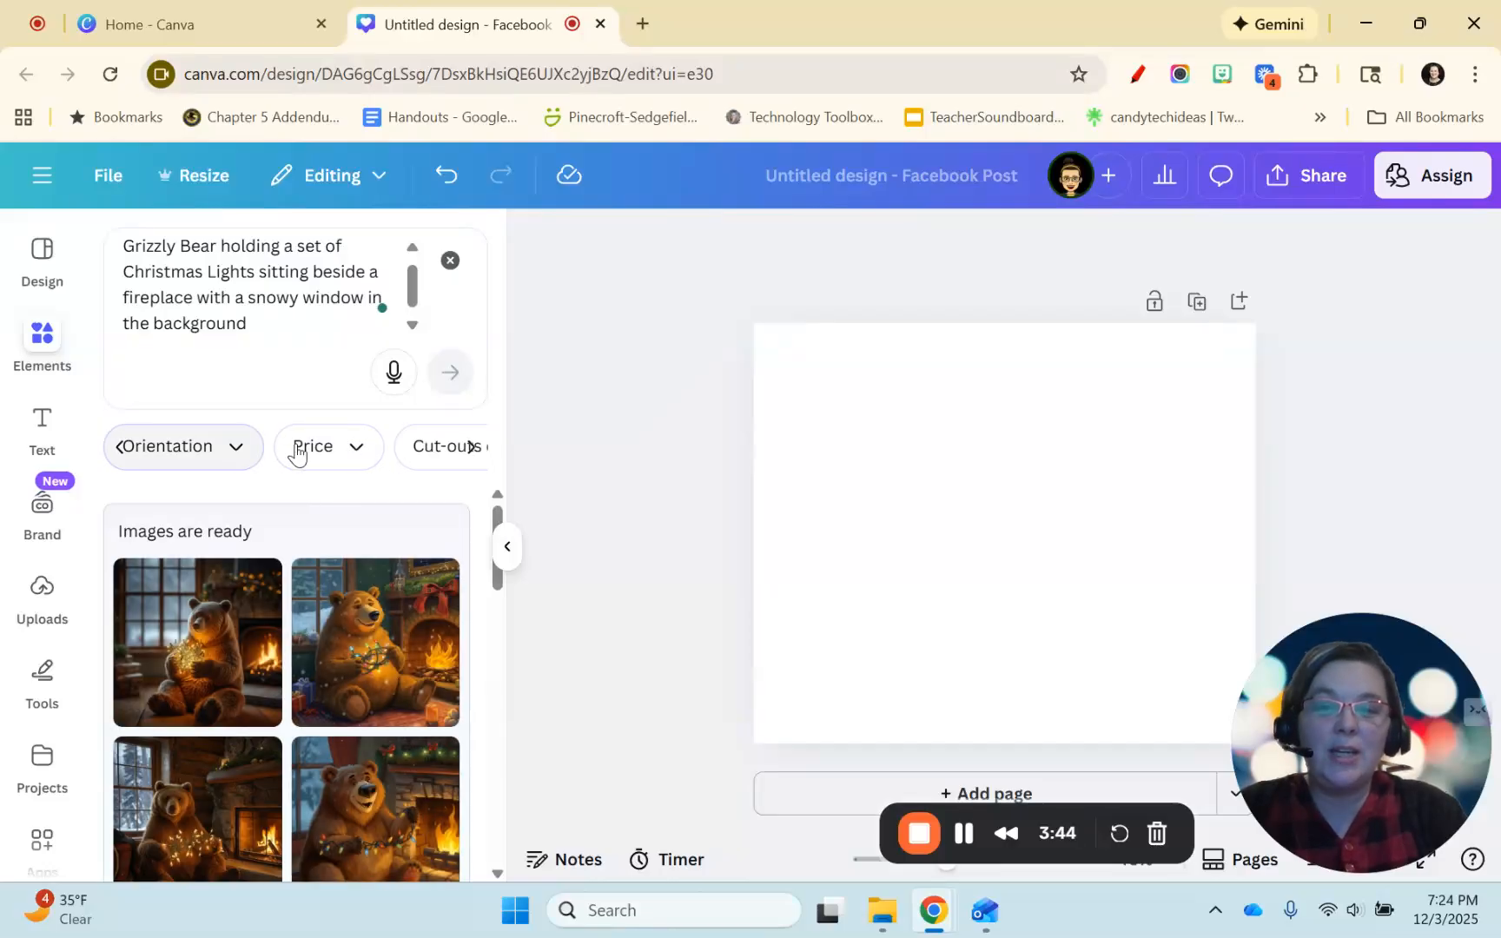
left_click(470, 448)
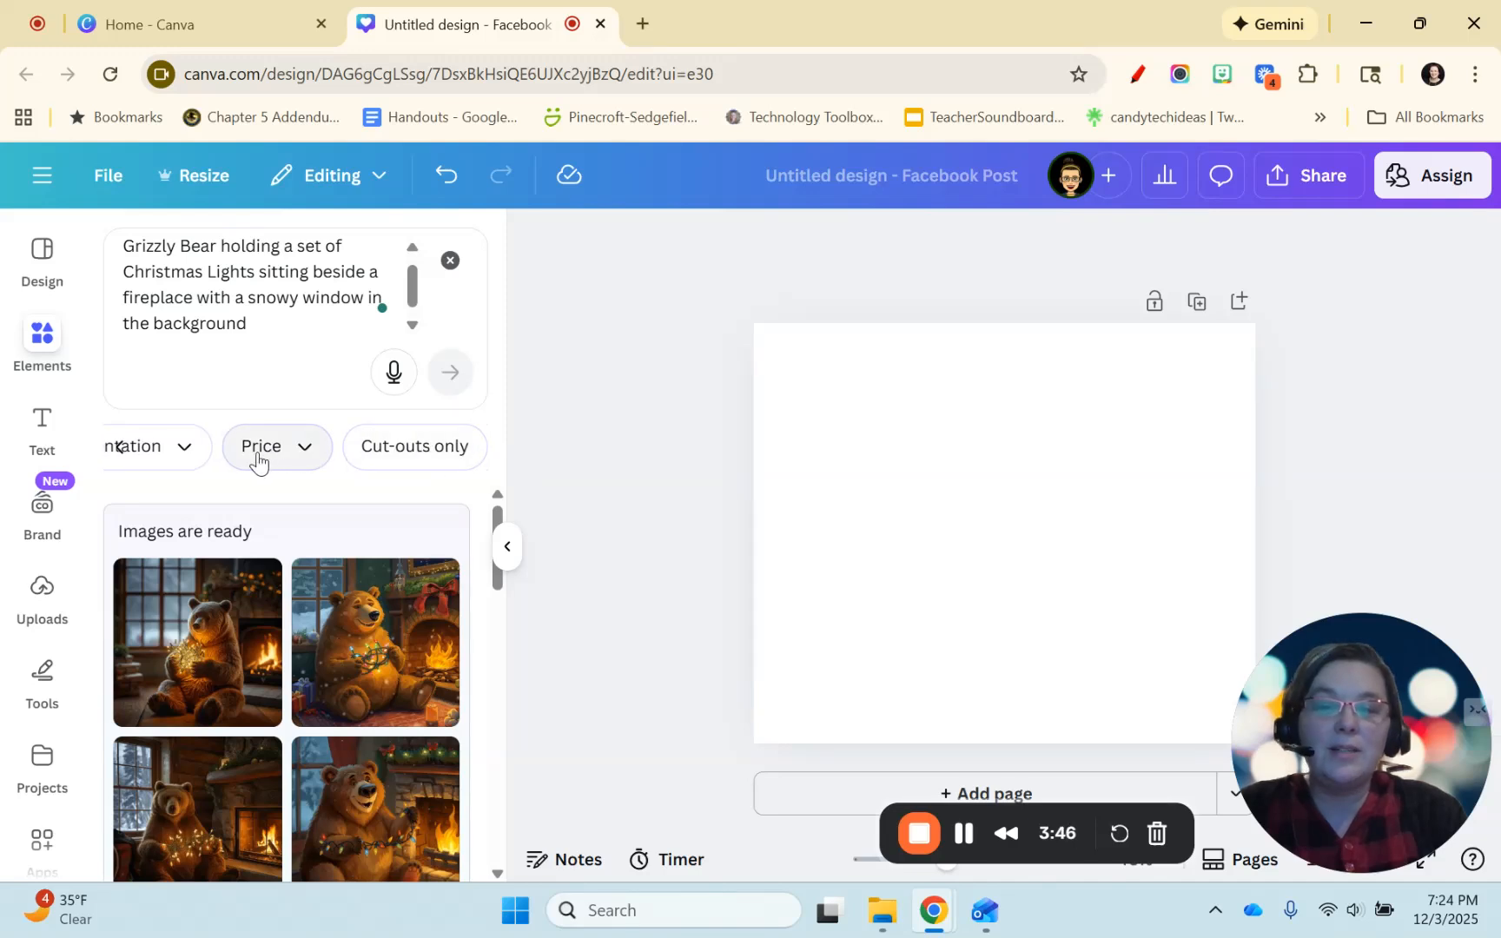
left_click(119, 446)
left_click(112, 443)
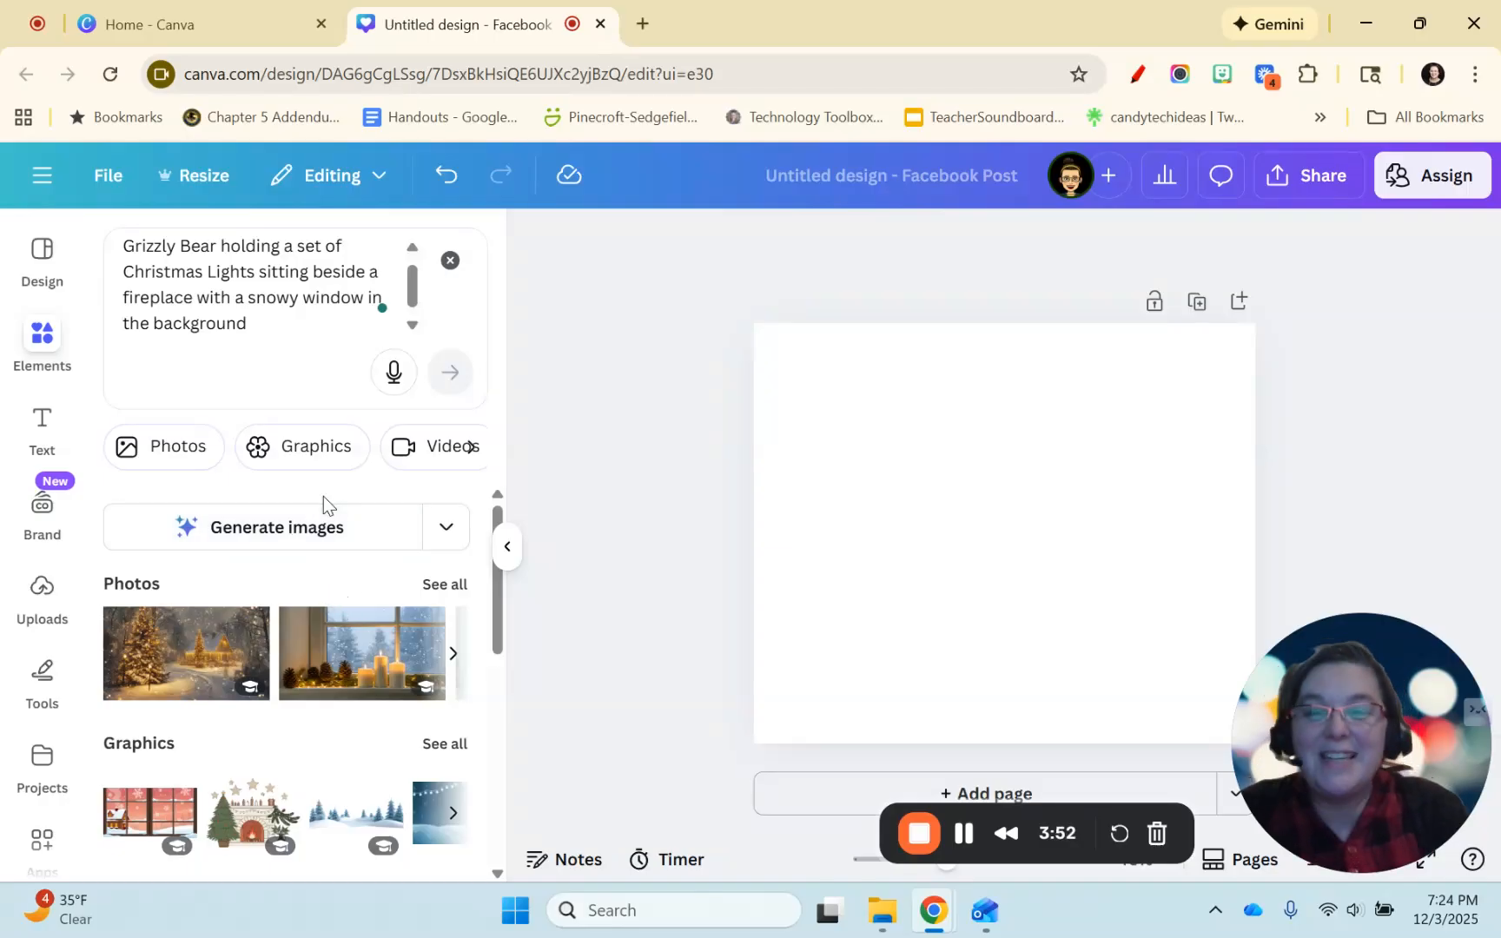
left_click(327, 526)
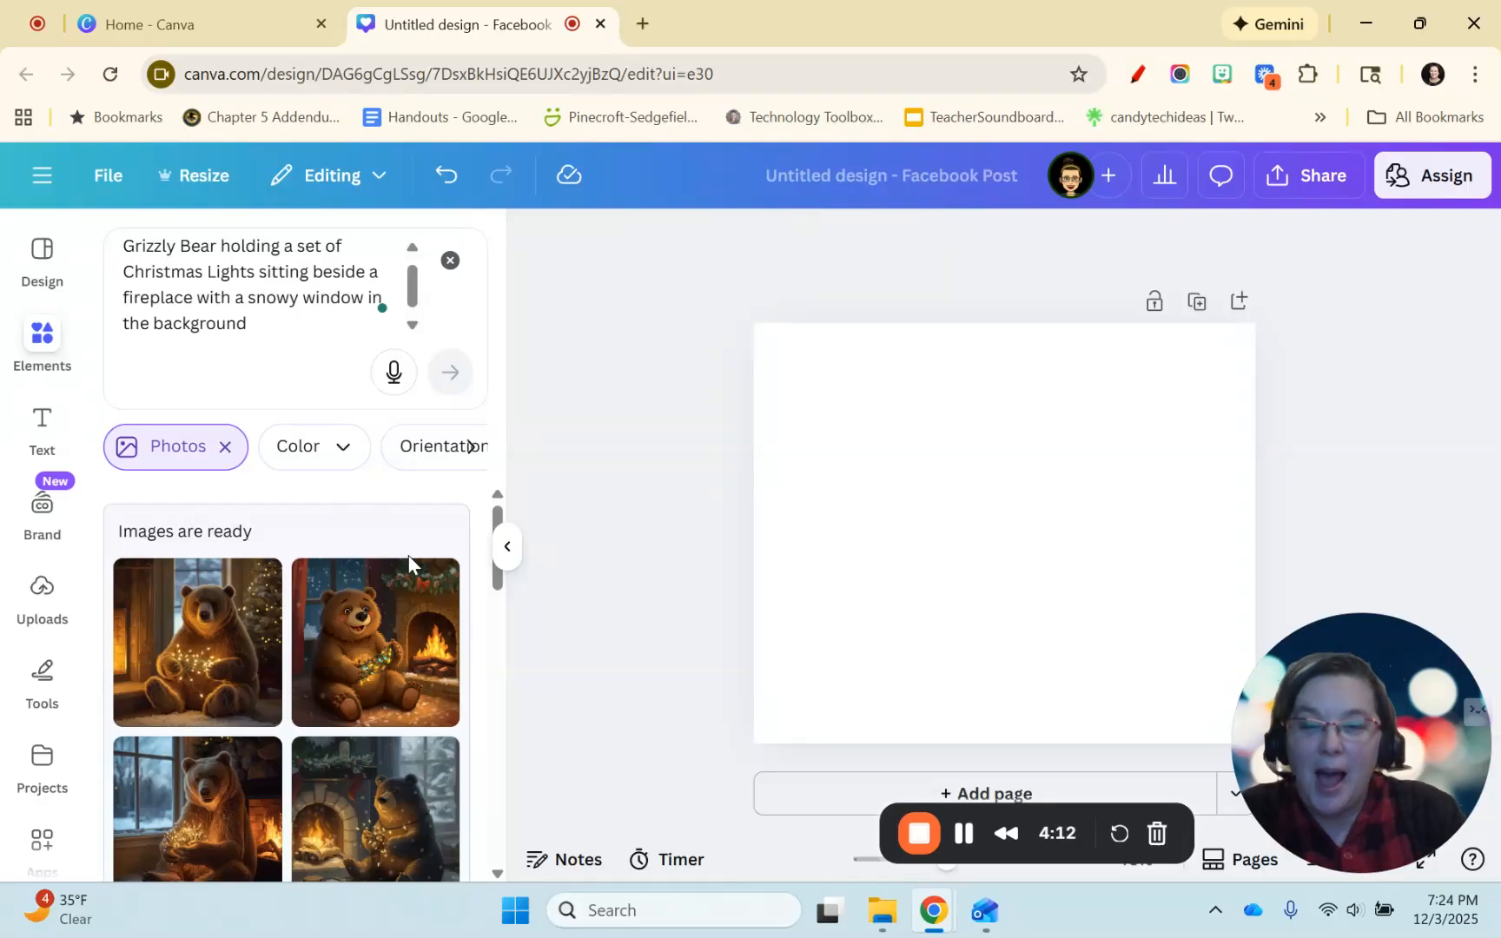
Place the generated image of the dark bear facing the stone fireplace on the page and delete it again
scroll(317, 726, "down", 1)
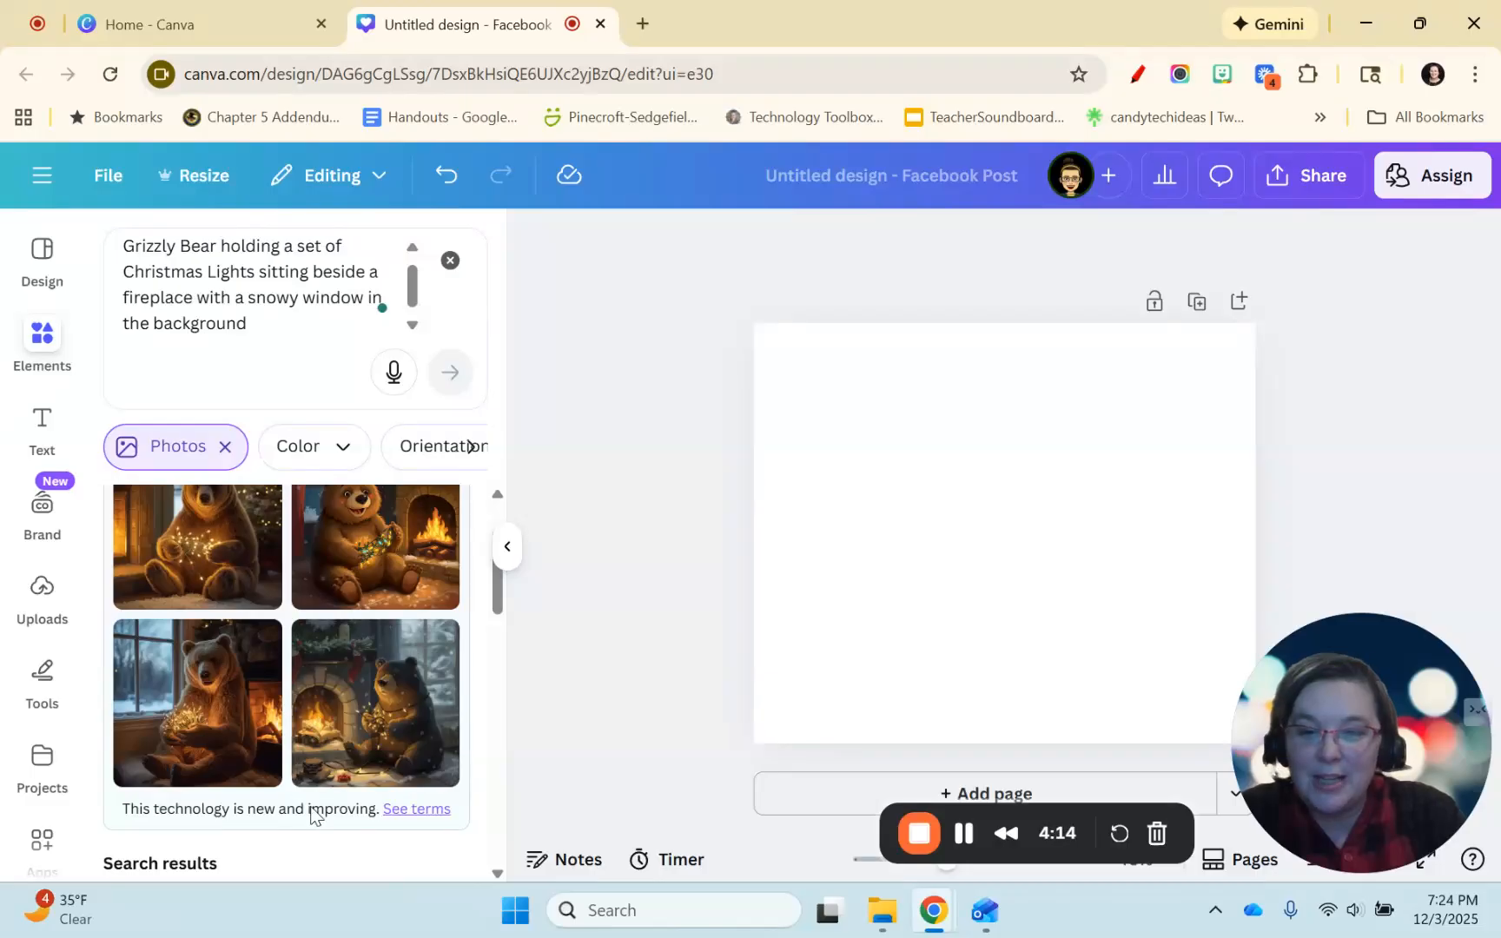
left_click(361, 741)
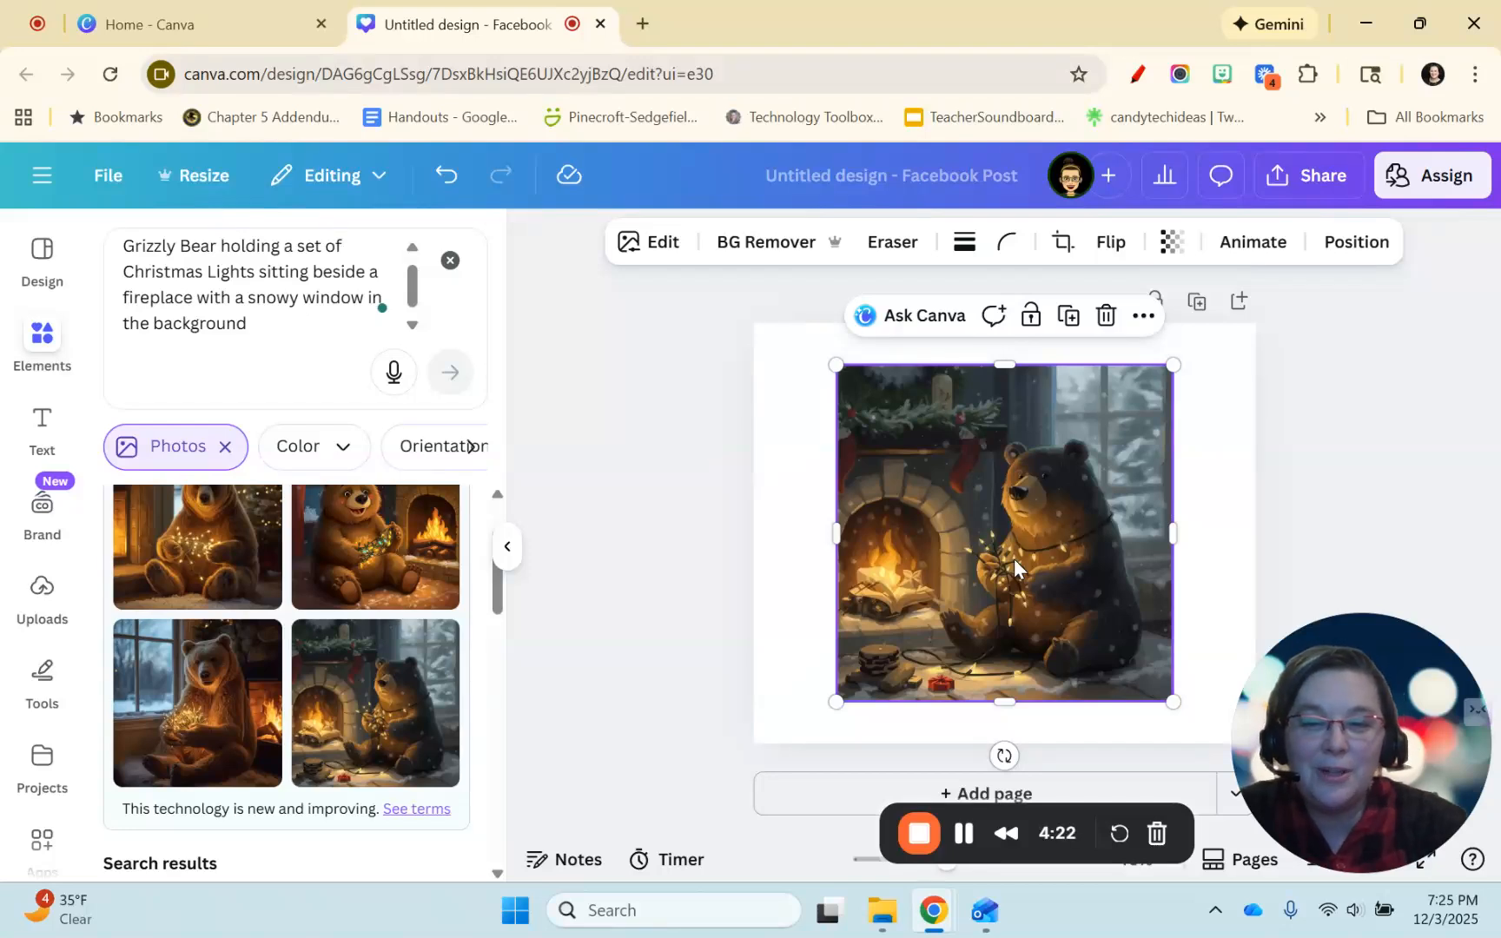
key("Delete")
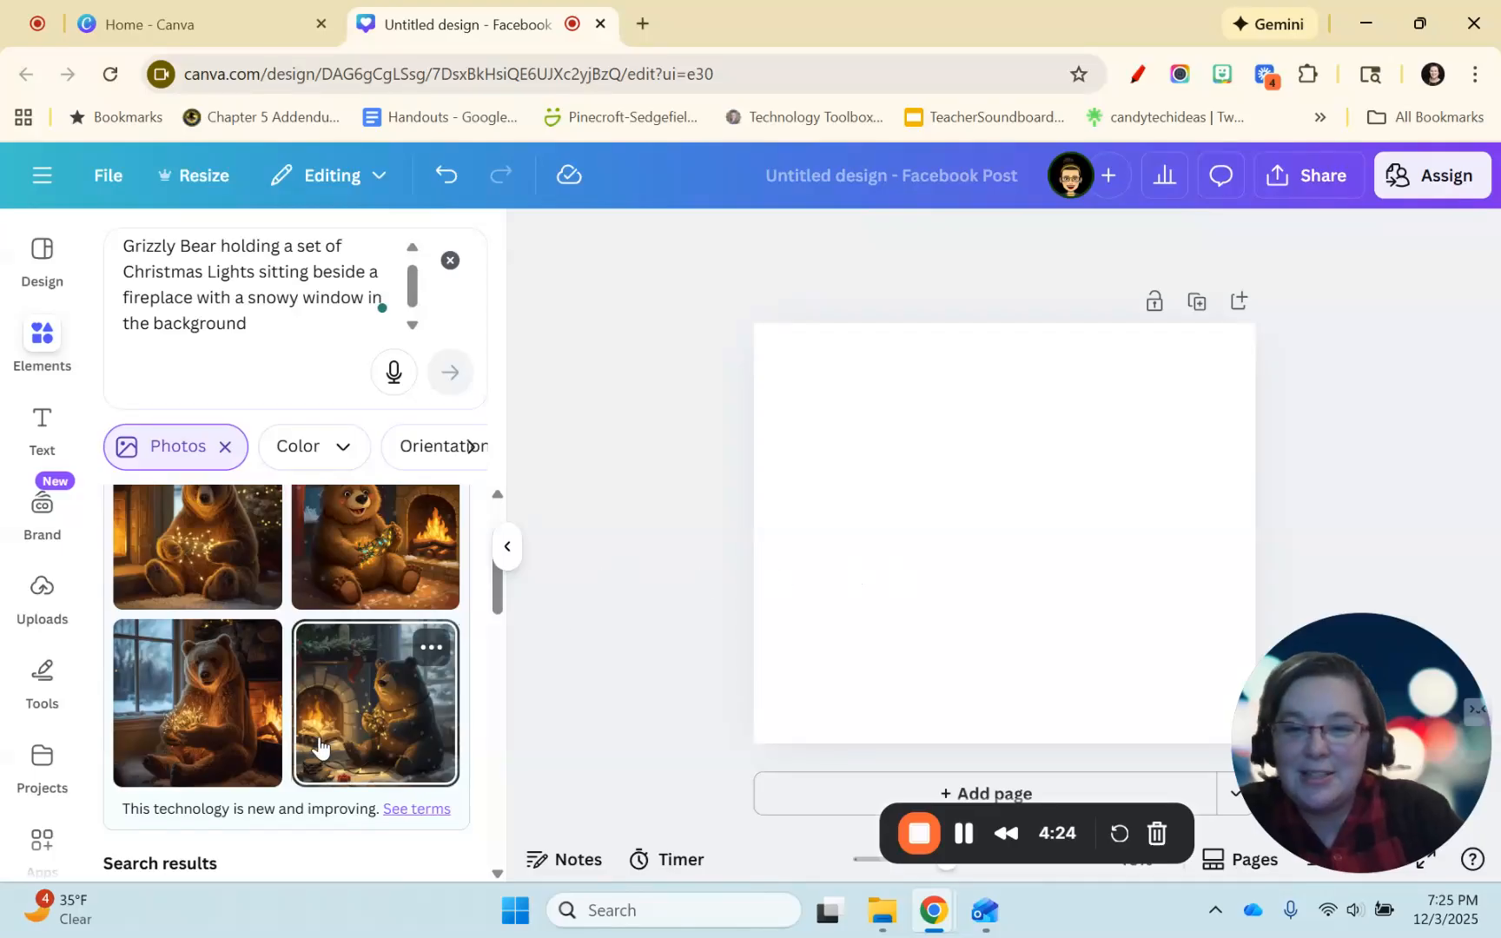
Place the generated image of the bear sitting between the snowy window and the fireplace on the page
left_click(207, 717)
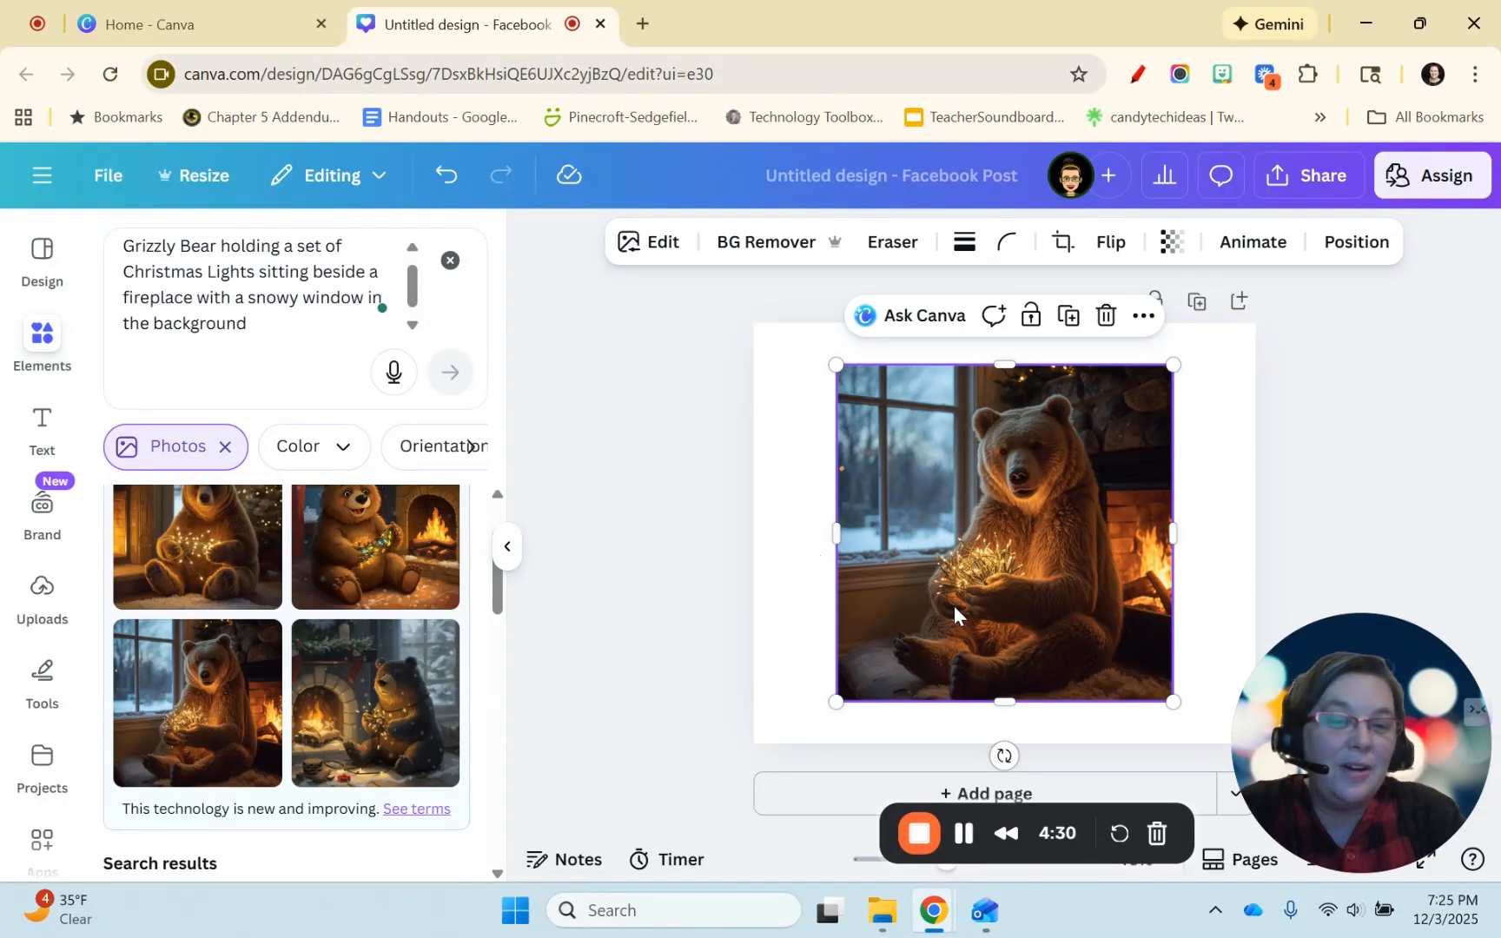
left_click_drag(1409, 749, 94, 747)
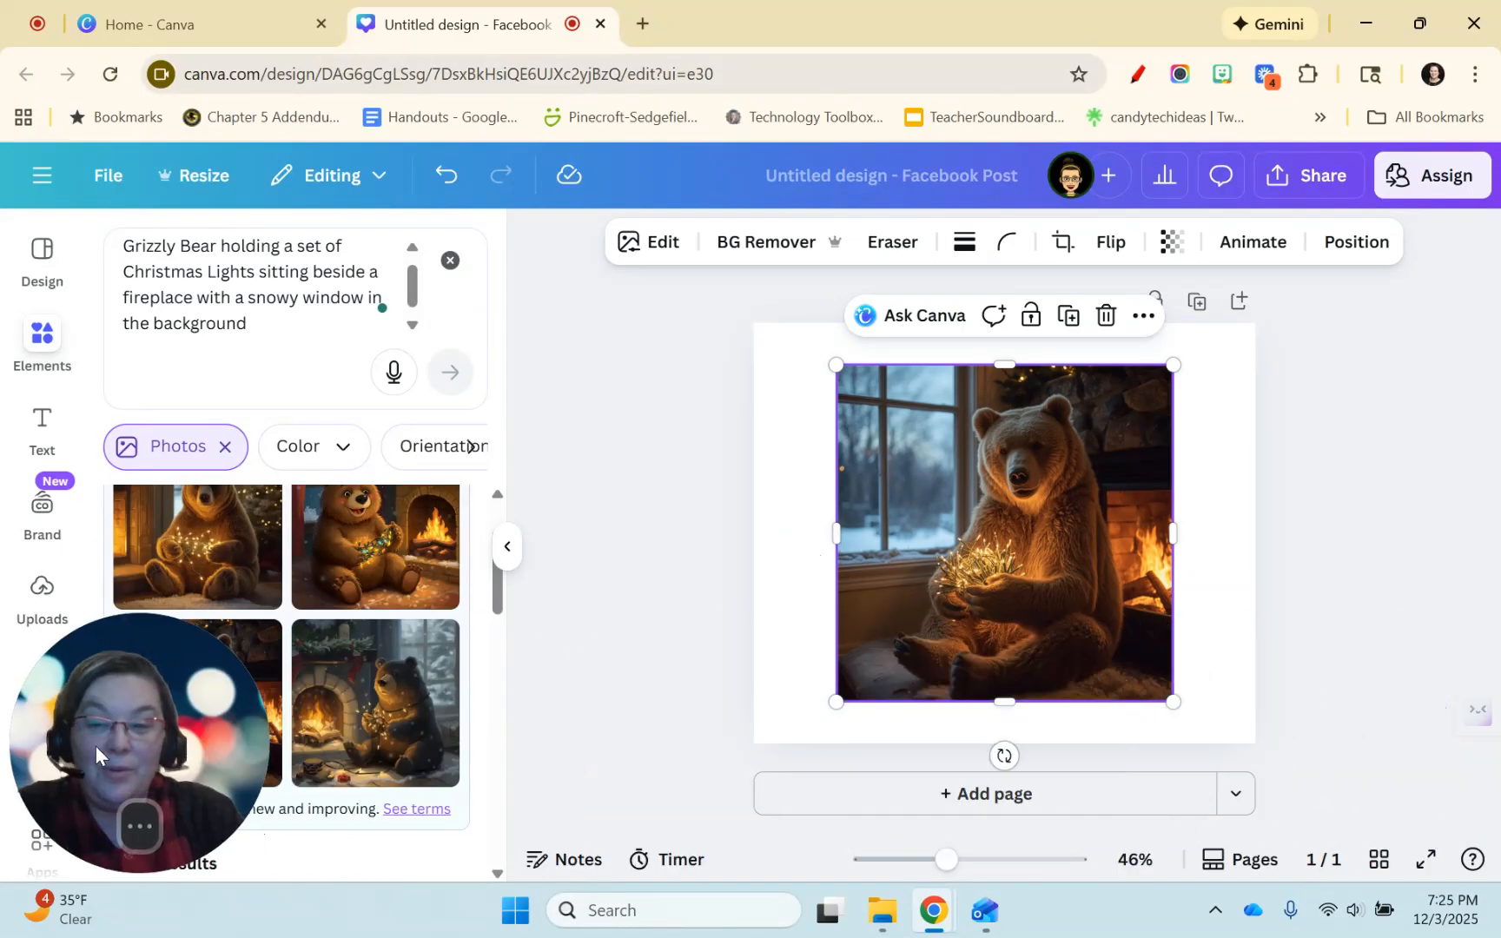
left_click(790, 623)
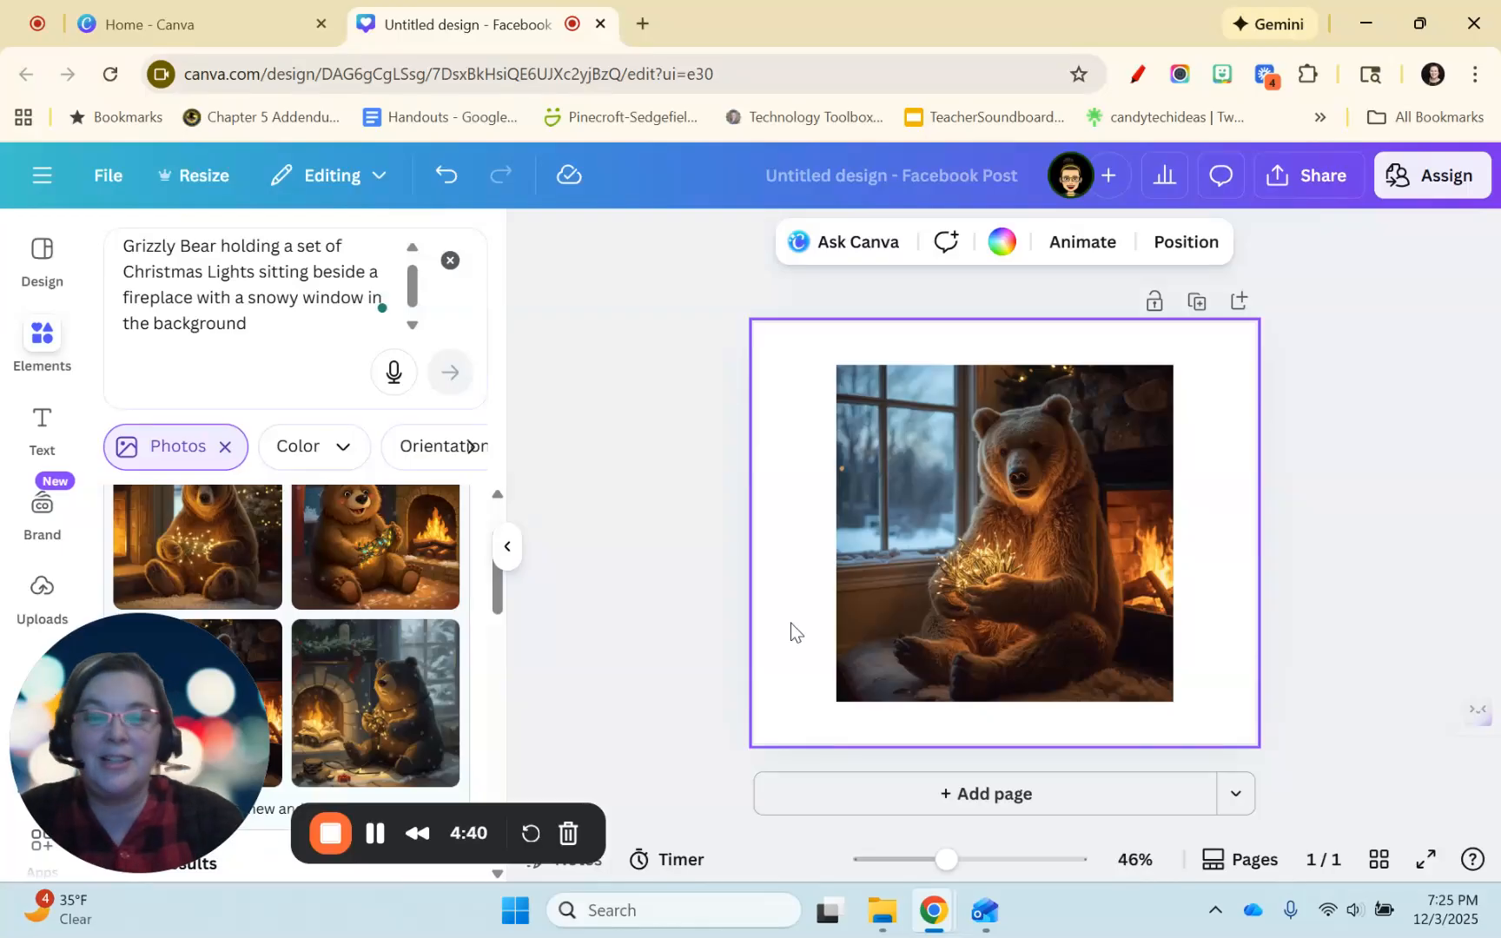
Open the bear image's editing options and look through the available Magic Studio tools
left_click(1005, 460)
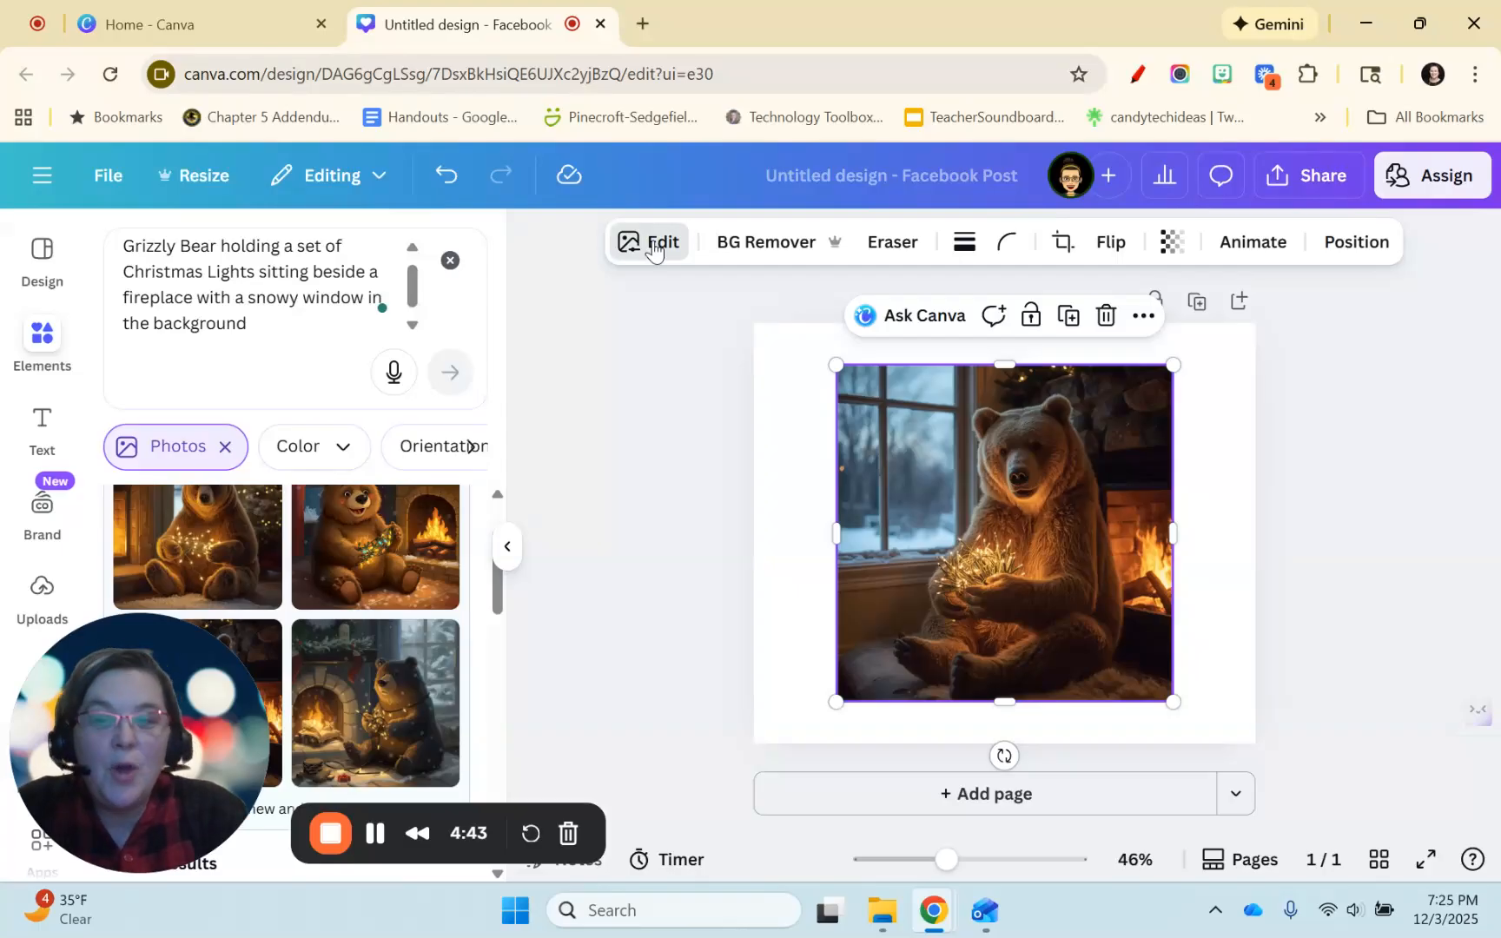
left_click(655, 248)
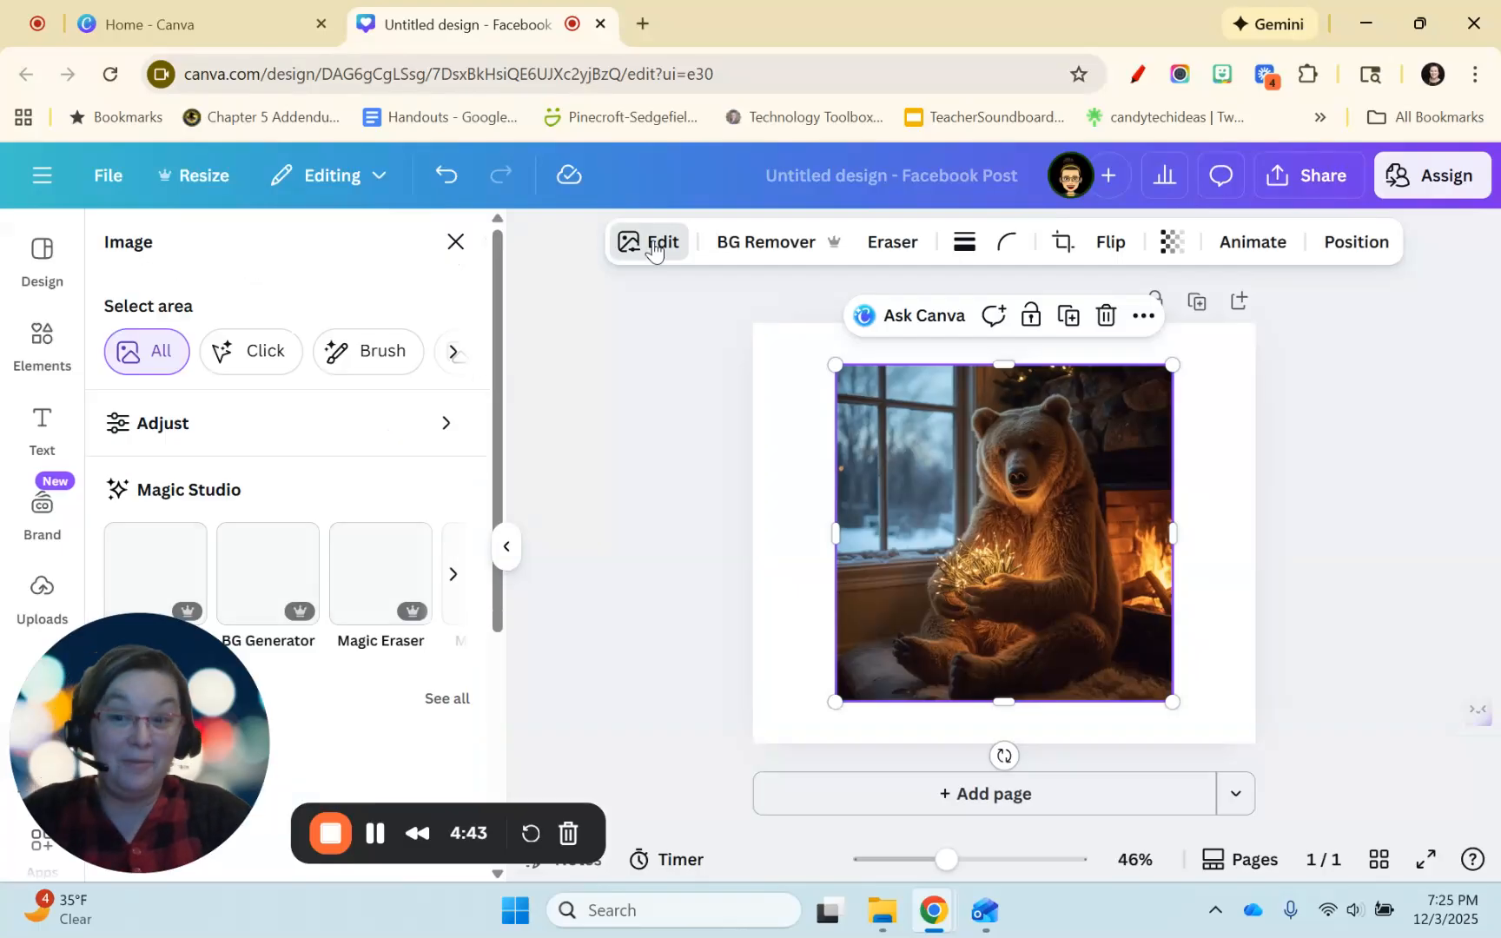
left_click_drag(165, 704, 1496, 699)
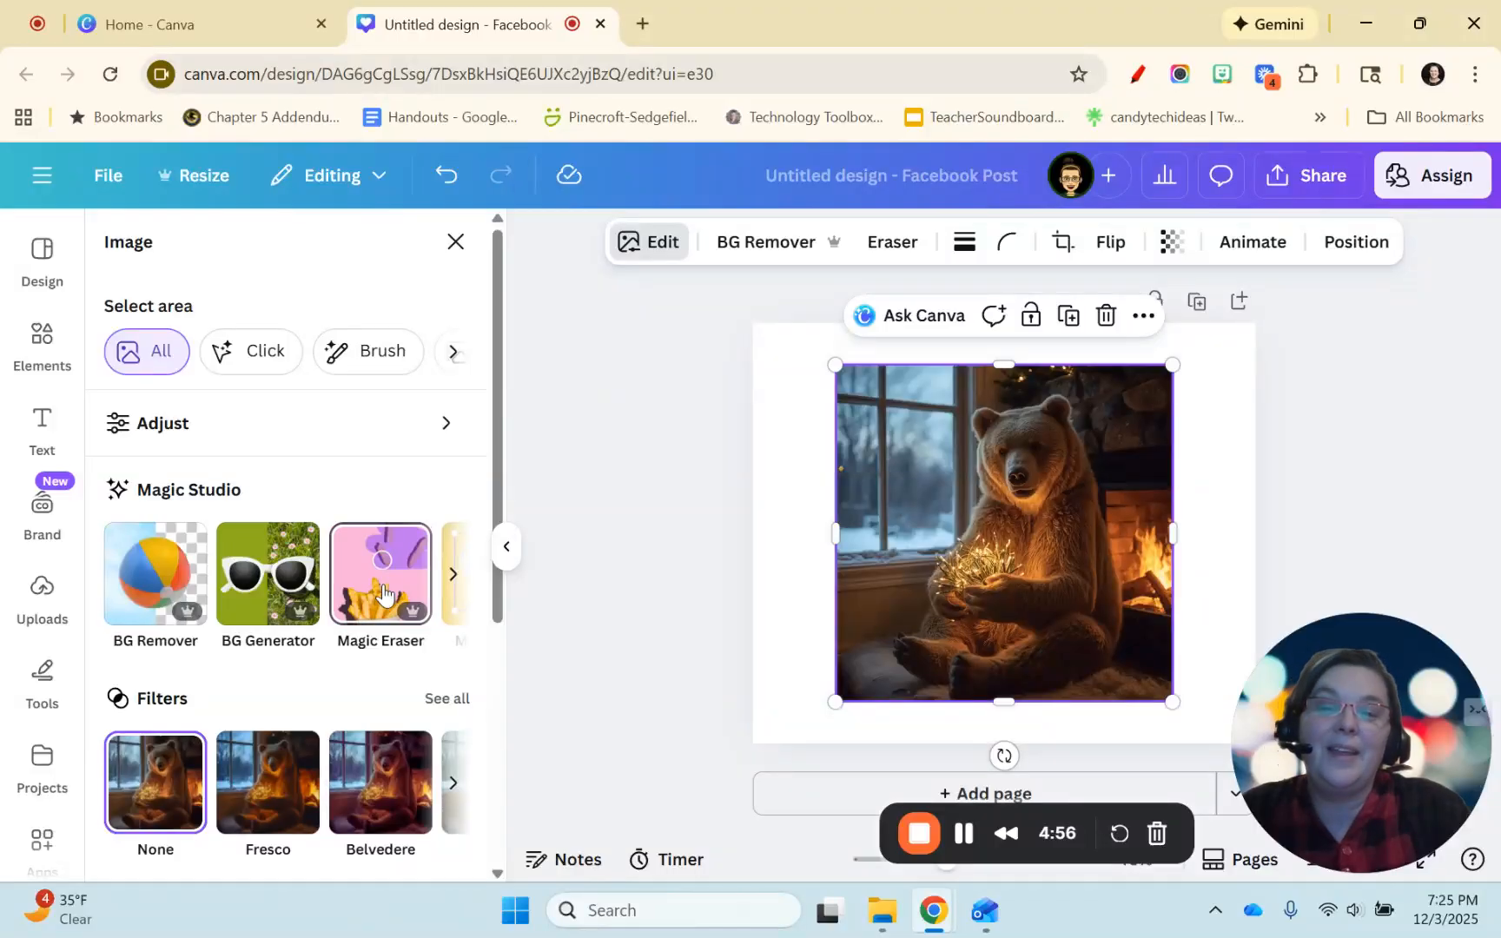
left_click(456, 575)
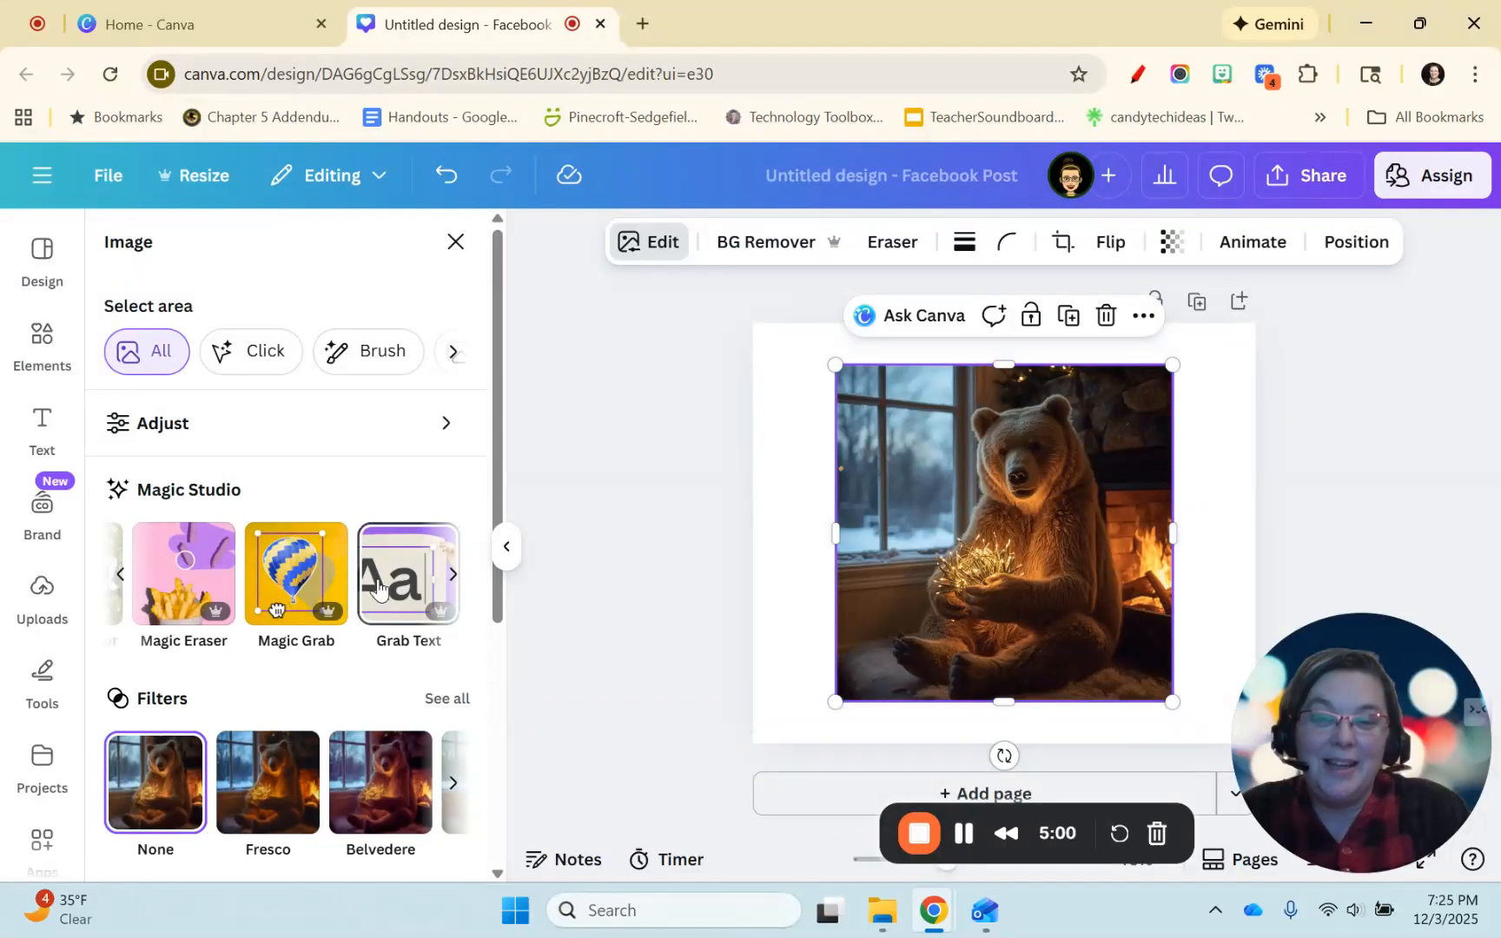
left_click(455, 577)
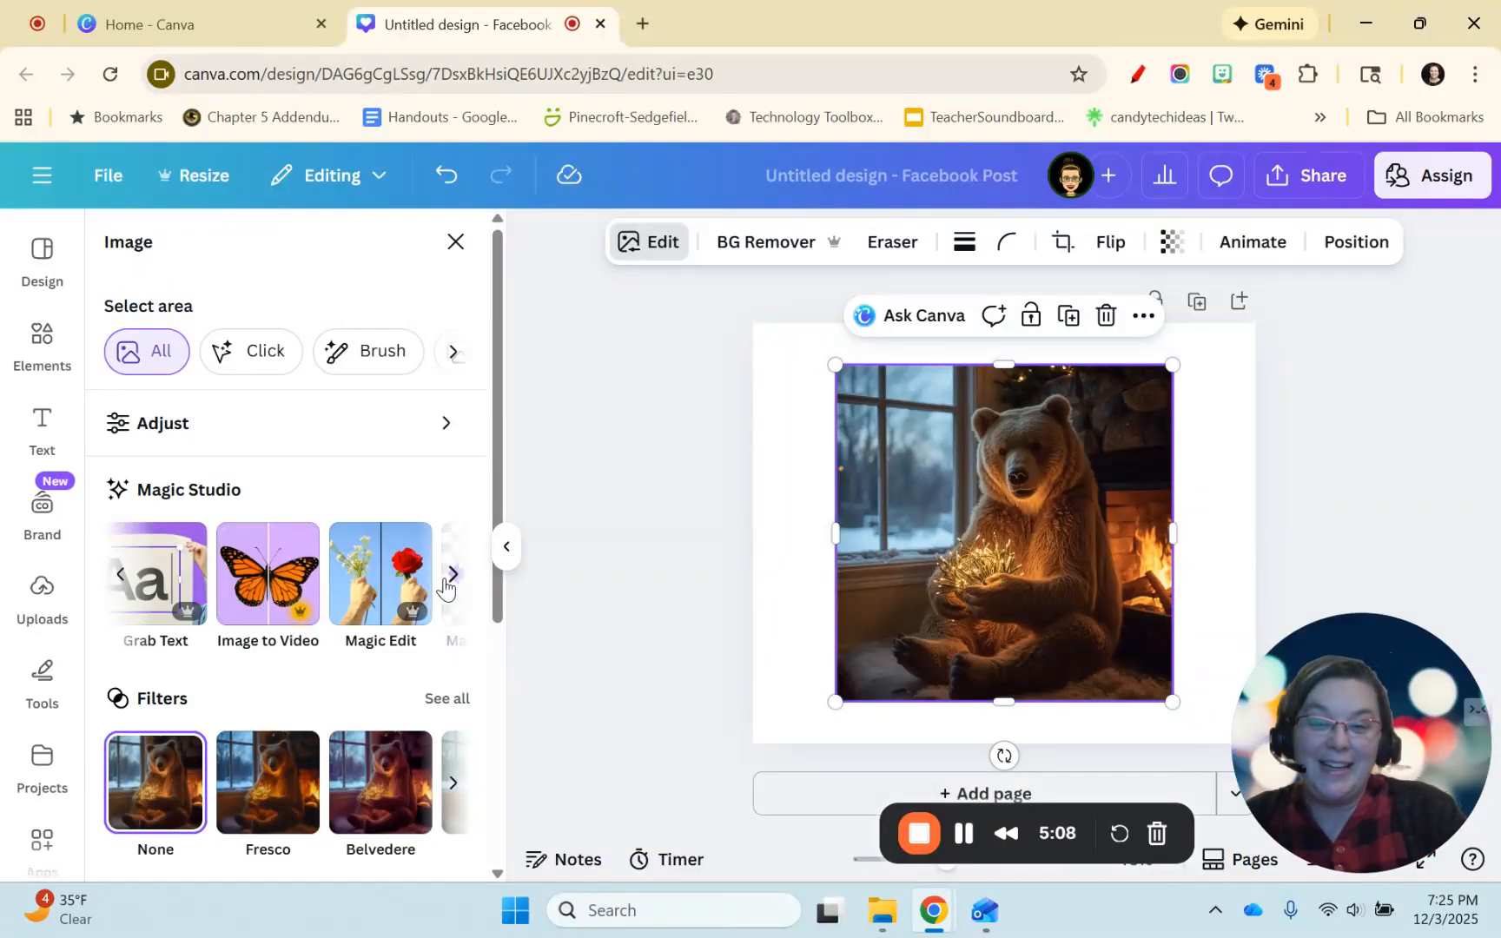
scroll(390, 599, "right", 2)
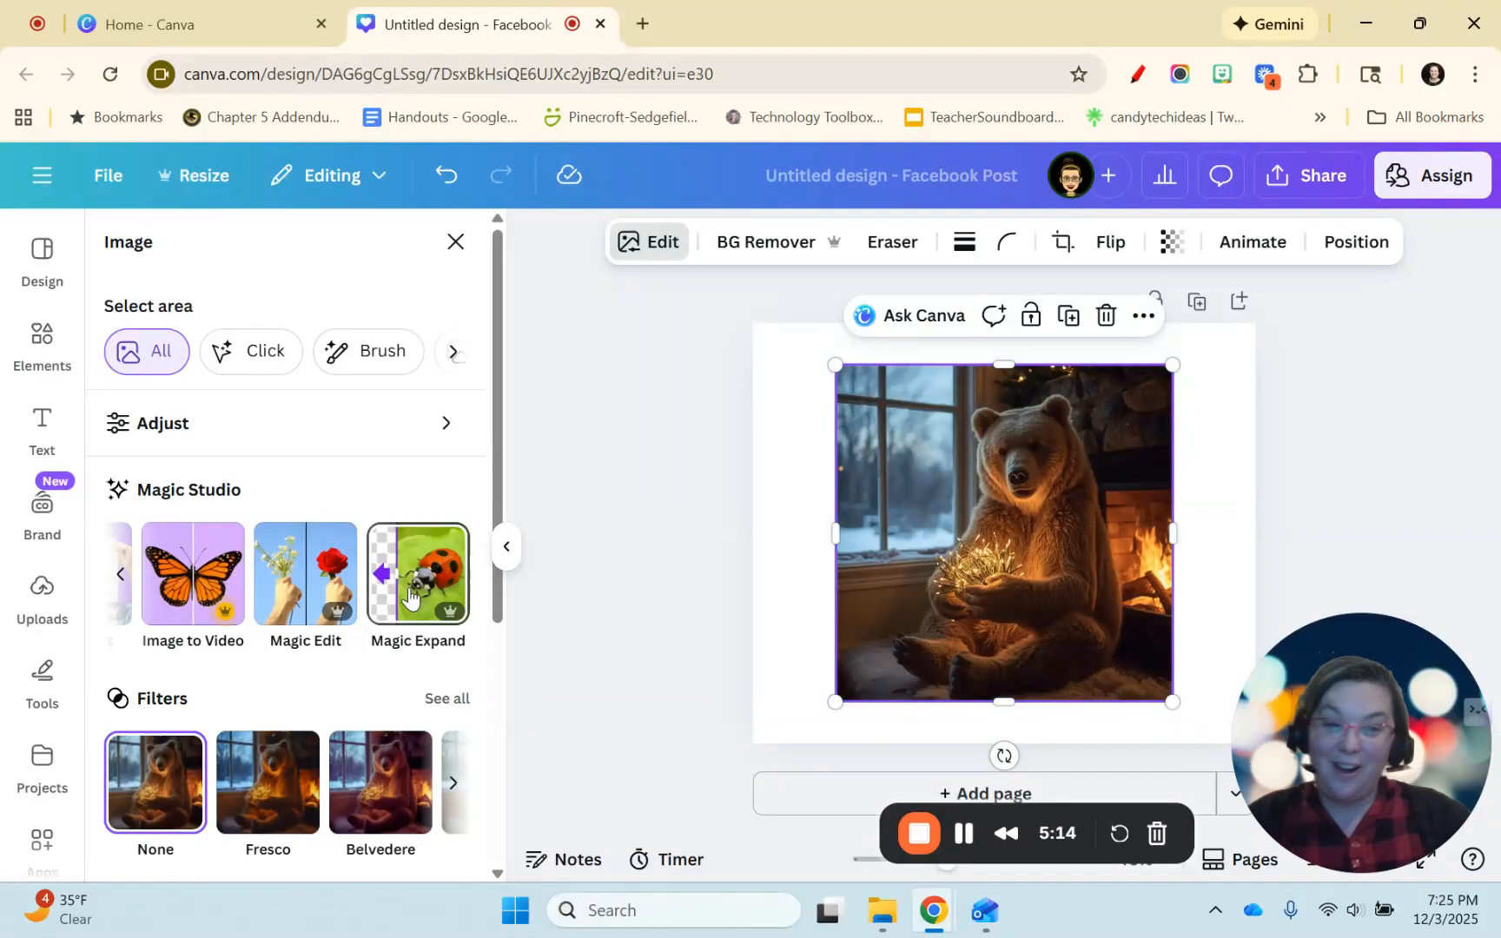
left_click(130, 576)
left_click(130, 576)
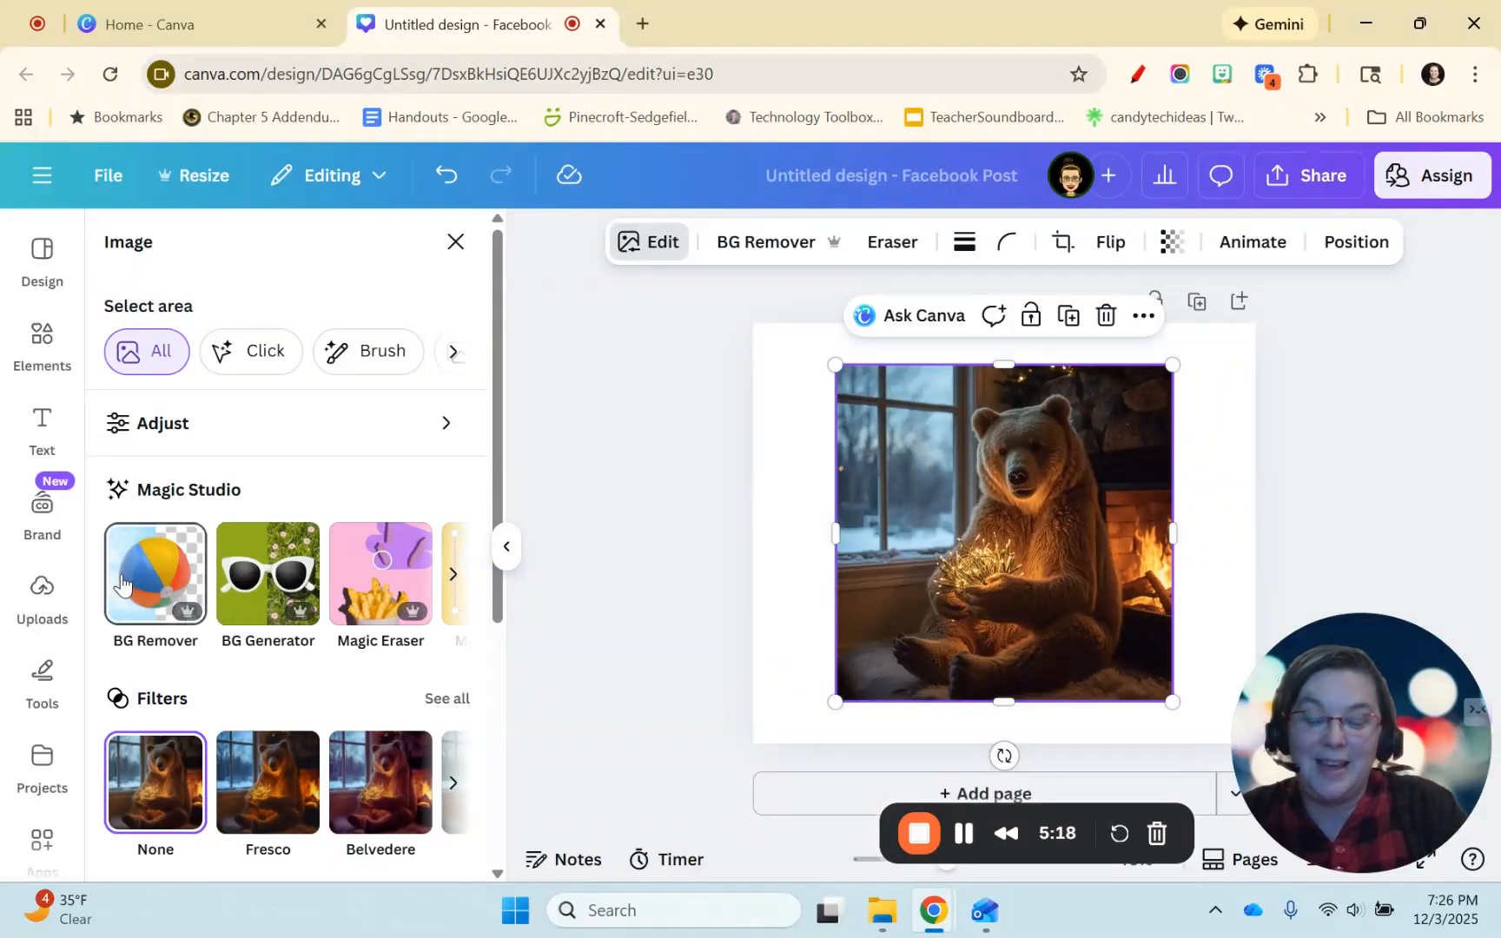
Remove the background from the bear image with BG Remover
left_click(123, 580)
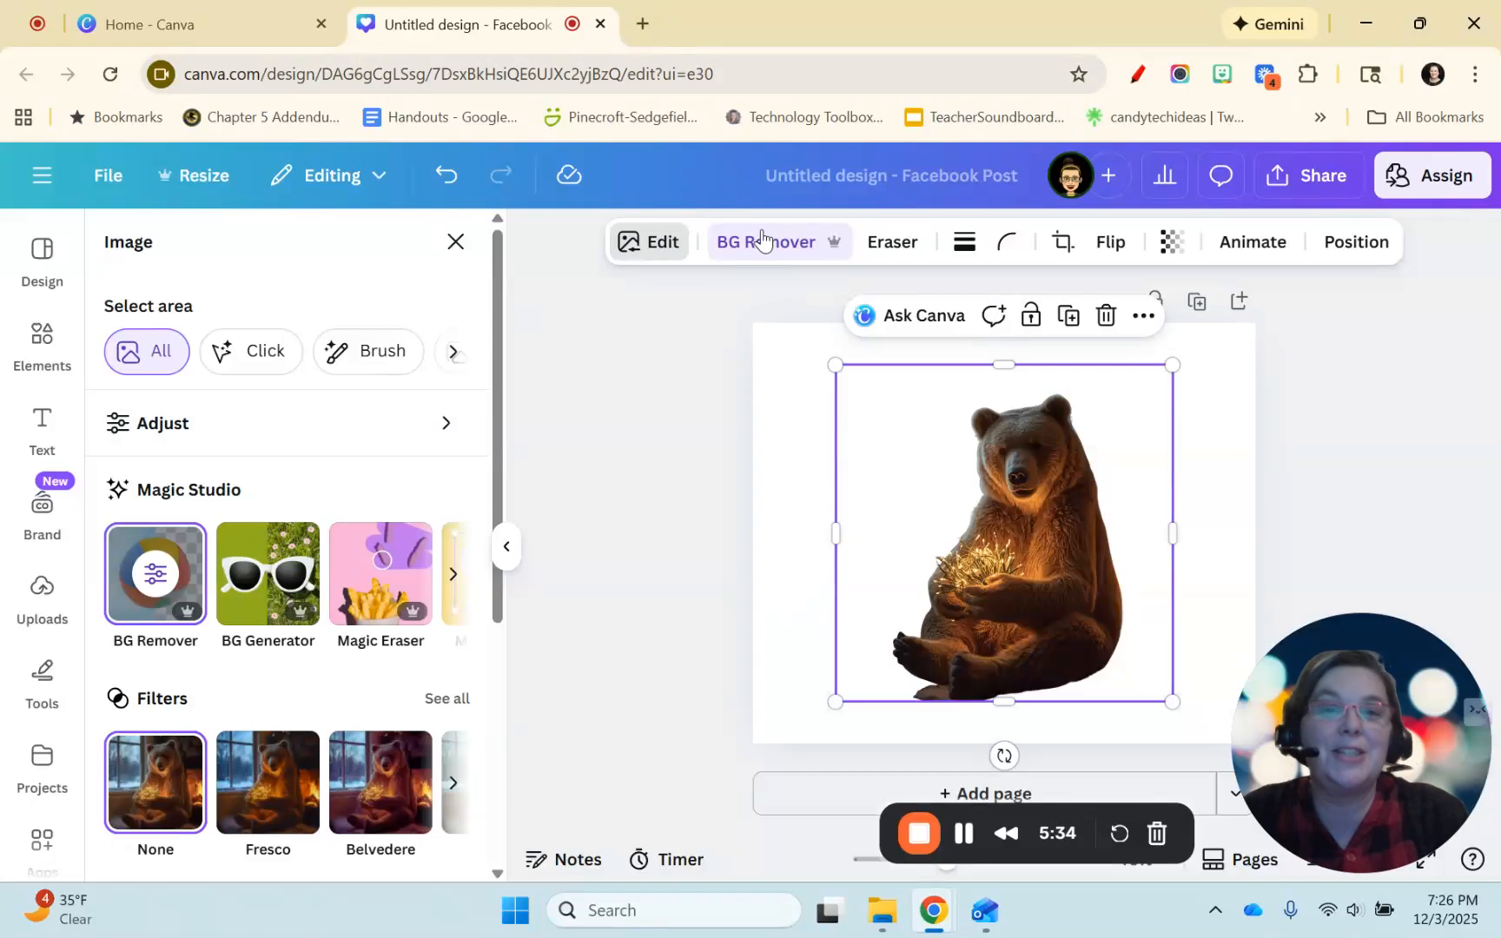
left_click(809, 468)
left_click(971, 453)
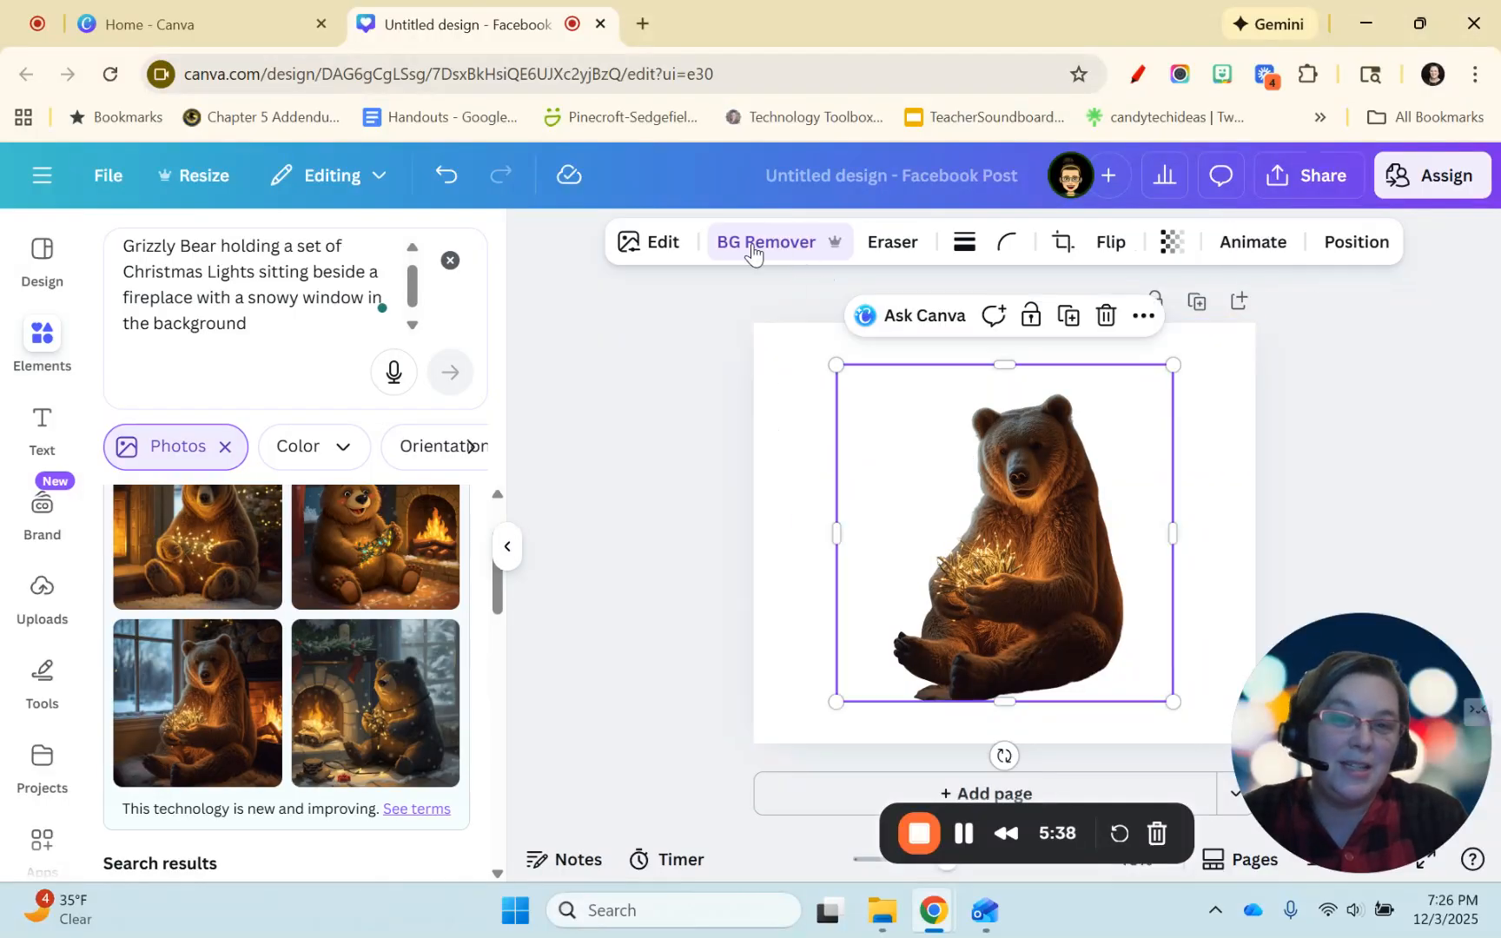
left_click(811, 432)
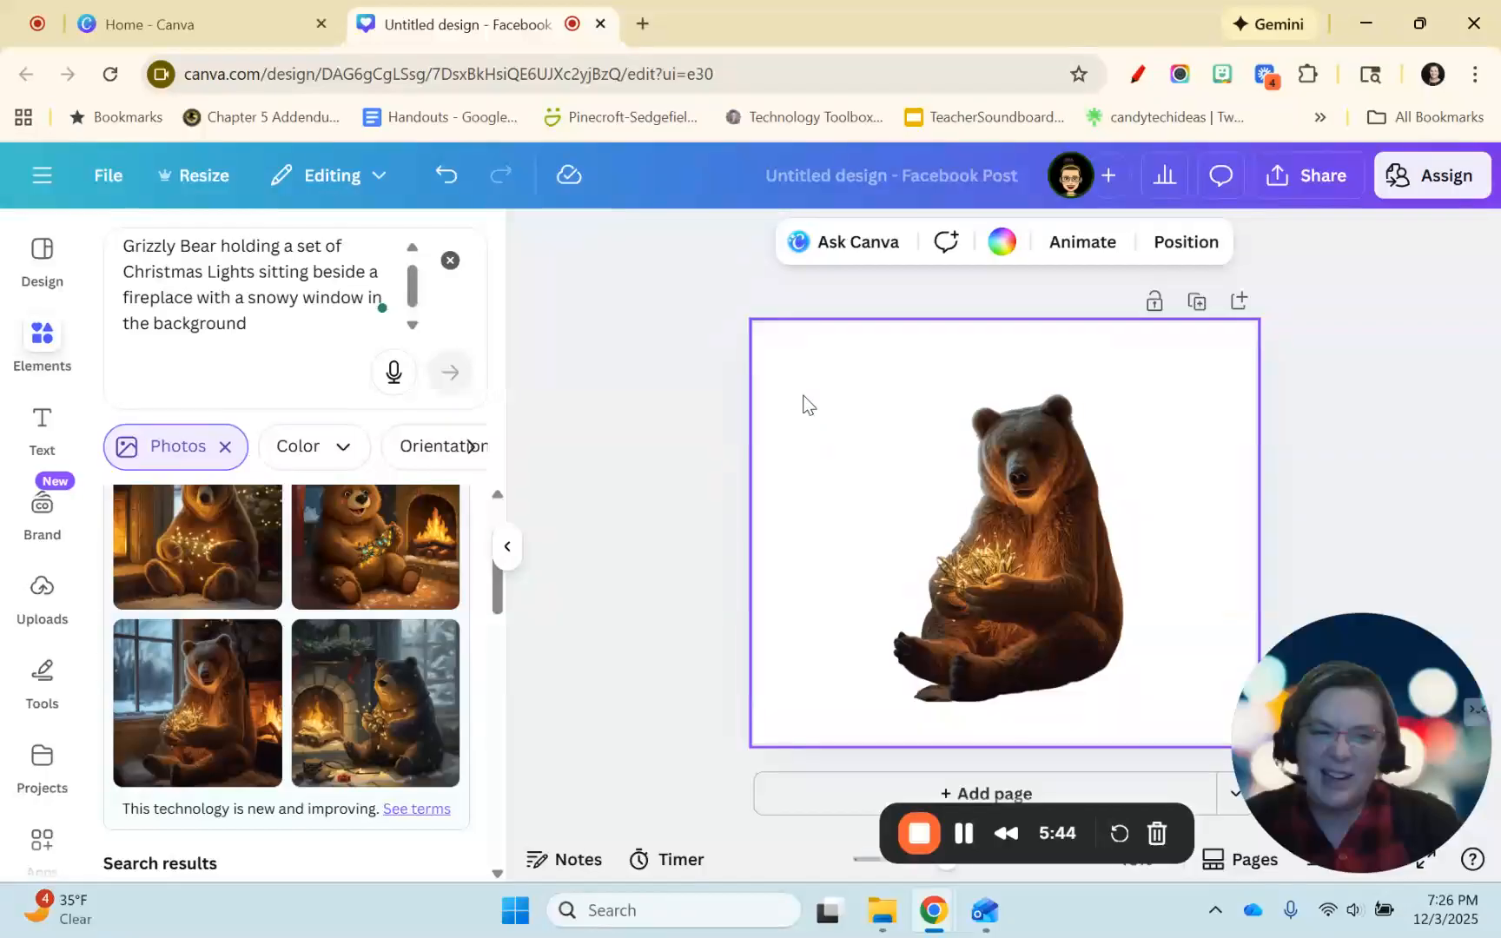
Generate new backgrounds for the bear image with BG Generator from the description "Snowy field with trees in the background"
left_click(974, 519)
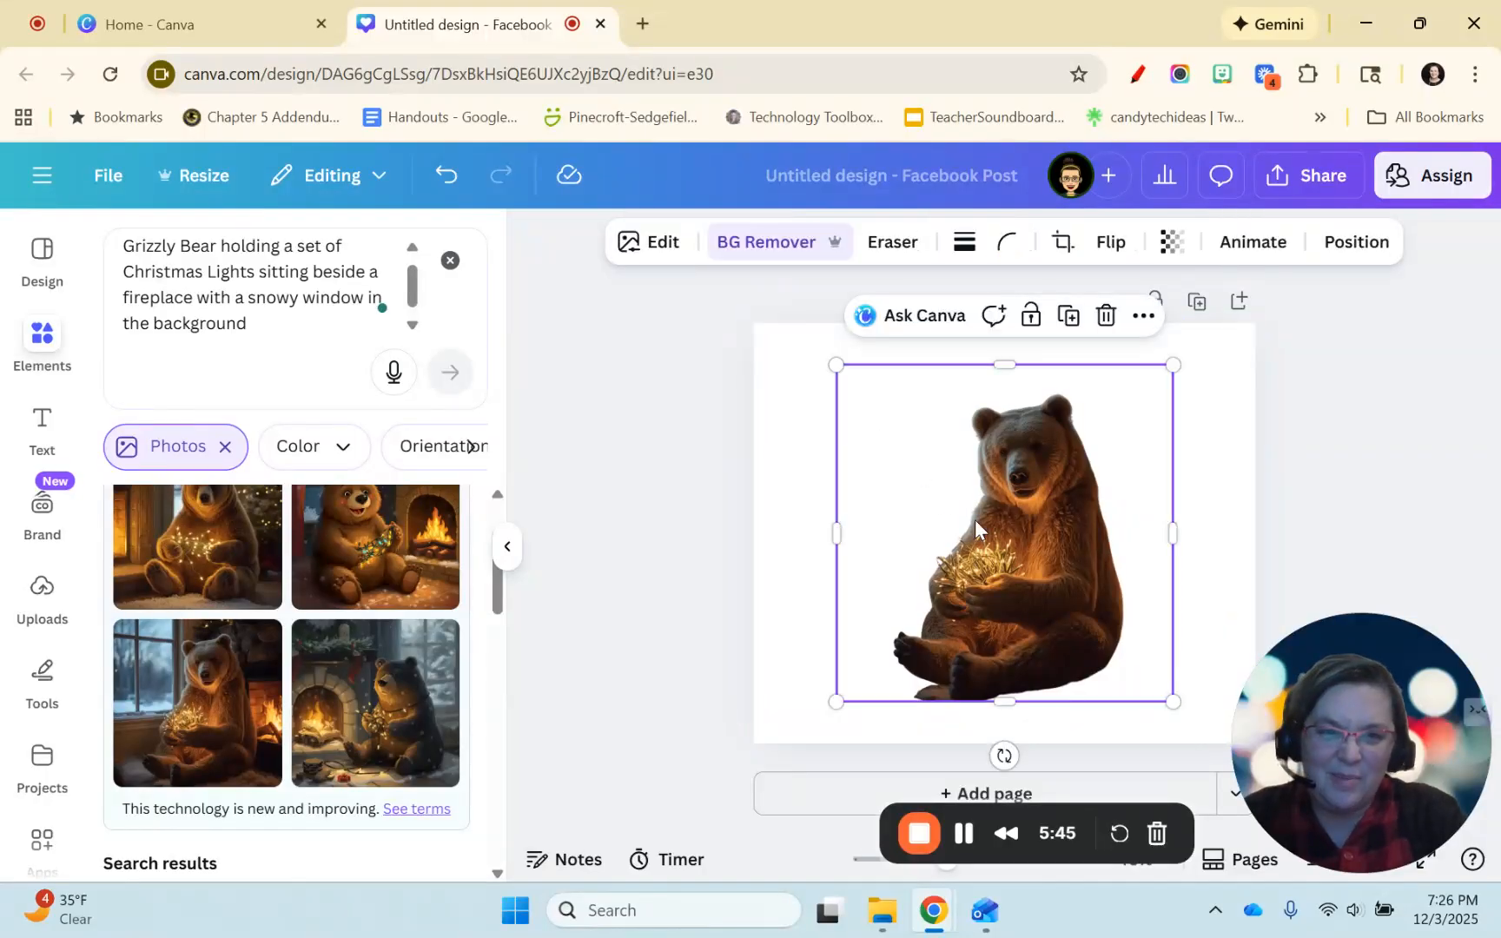
left_click(647, 242)
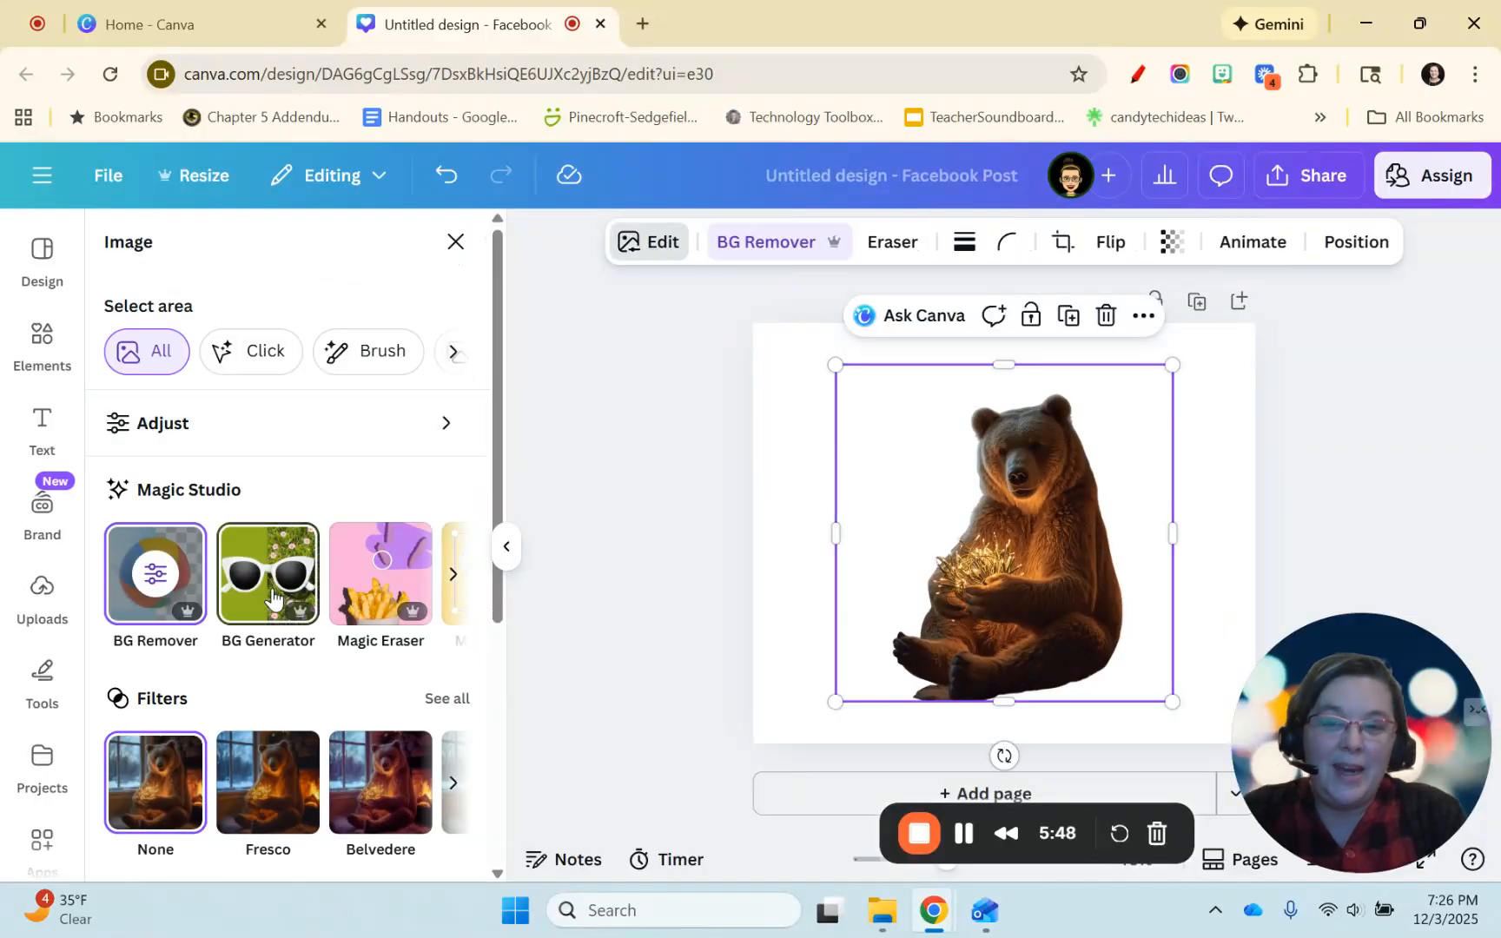
left_click(265, 581)
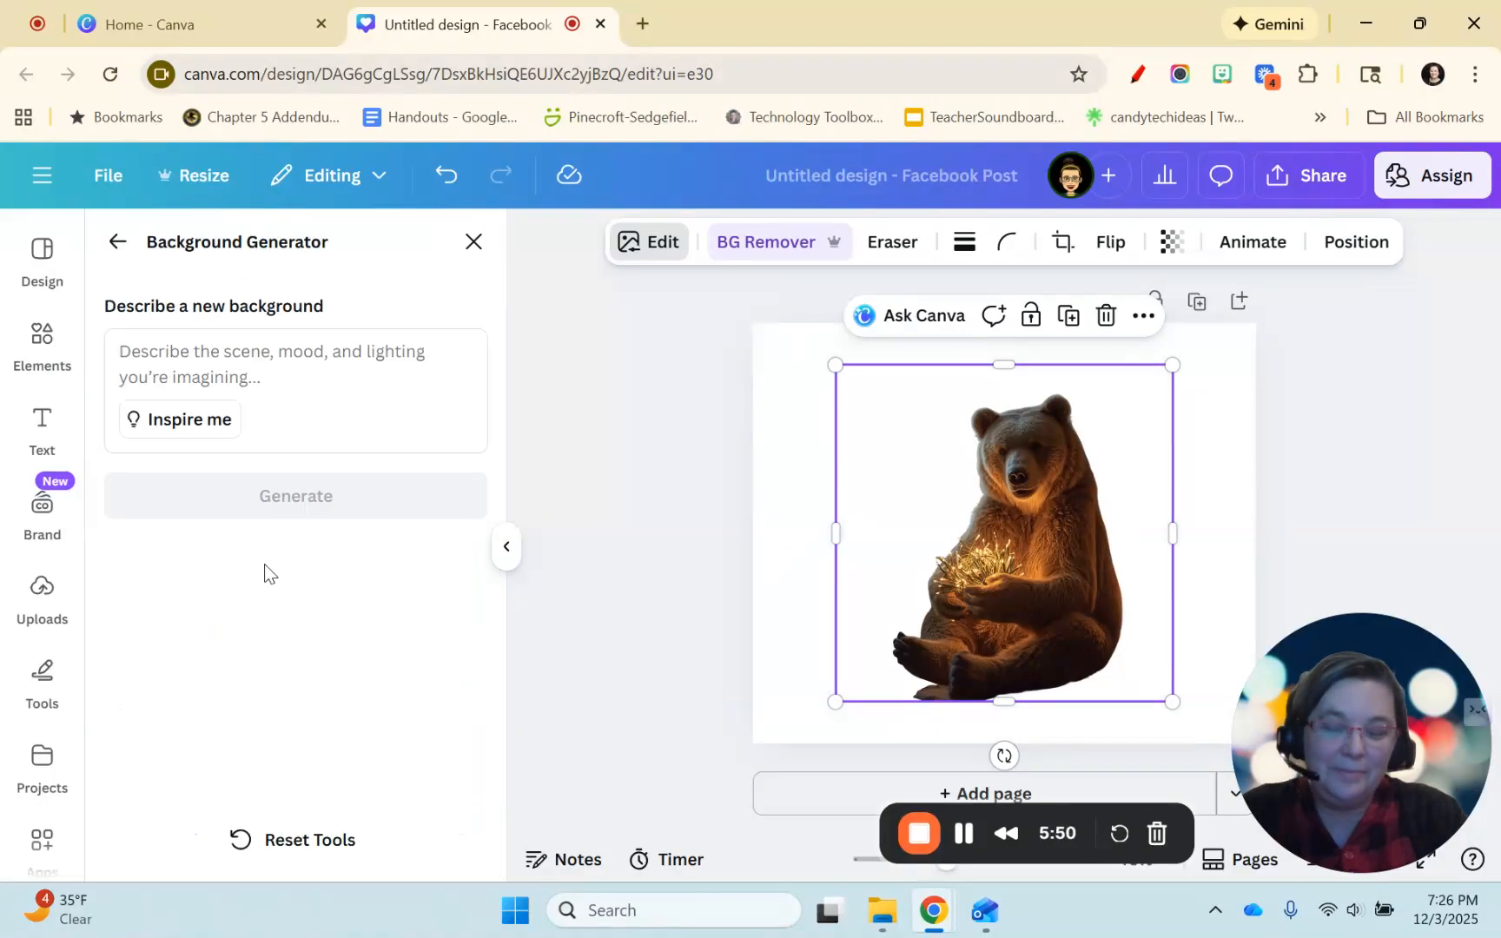
left_click(270, 360)
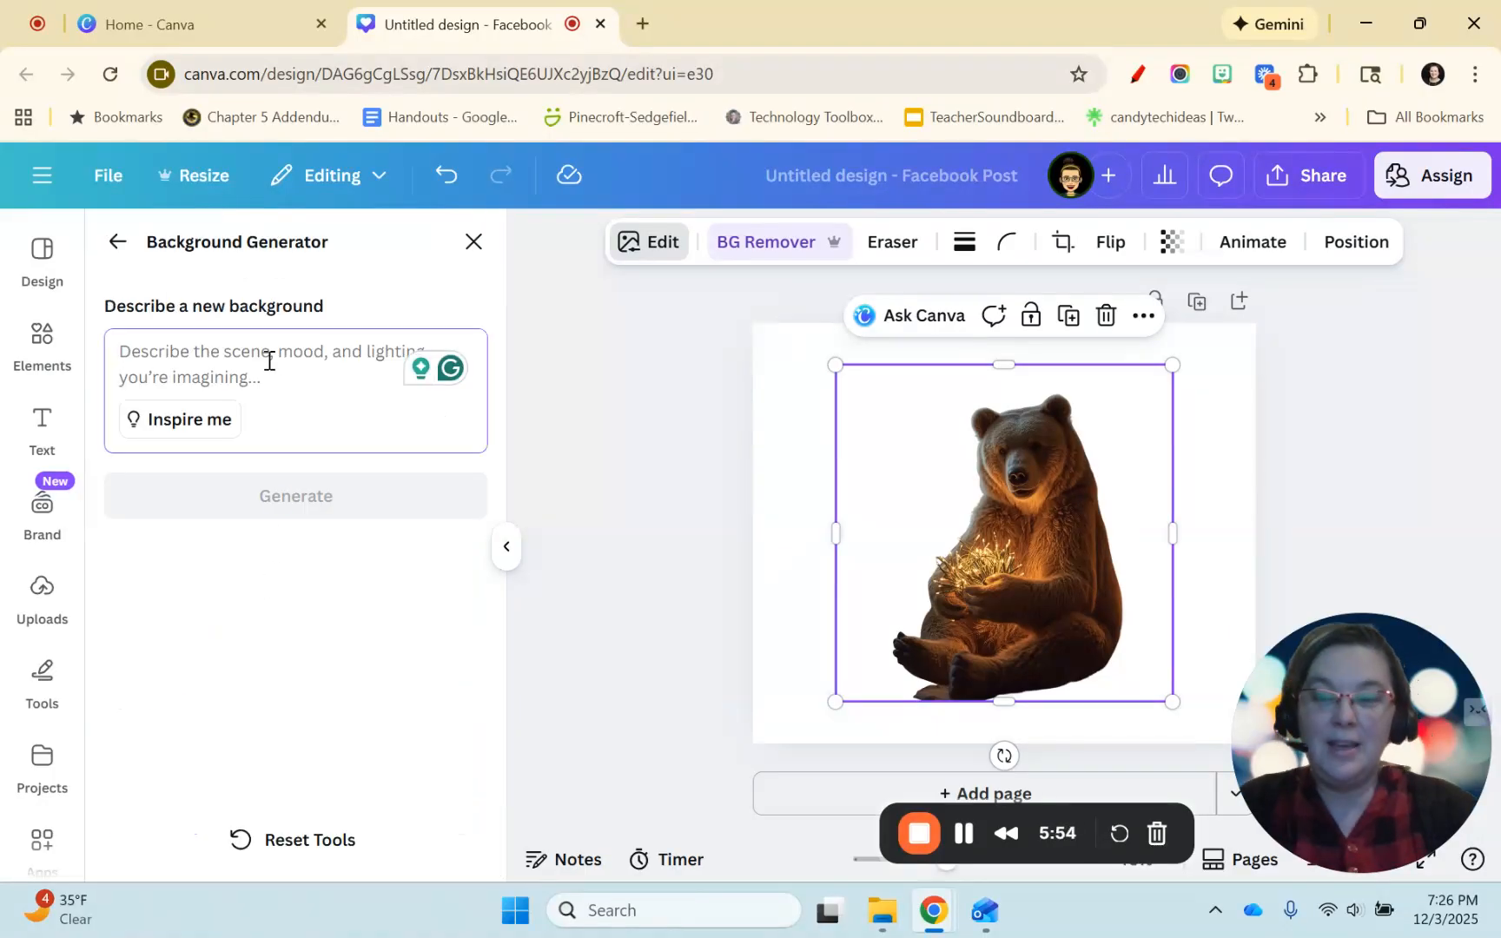
type("Snow")
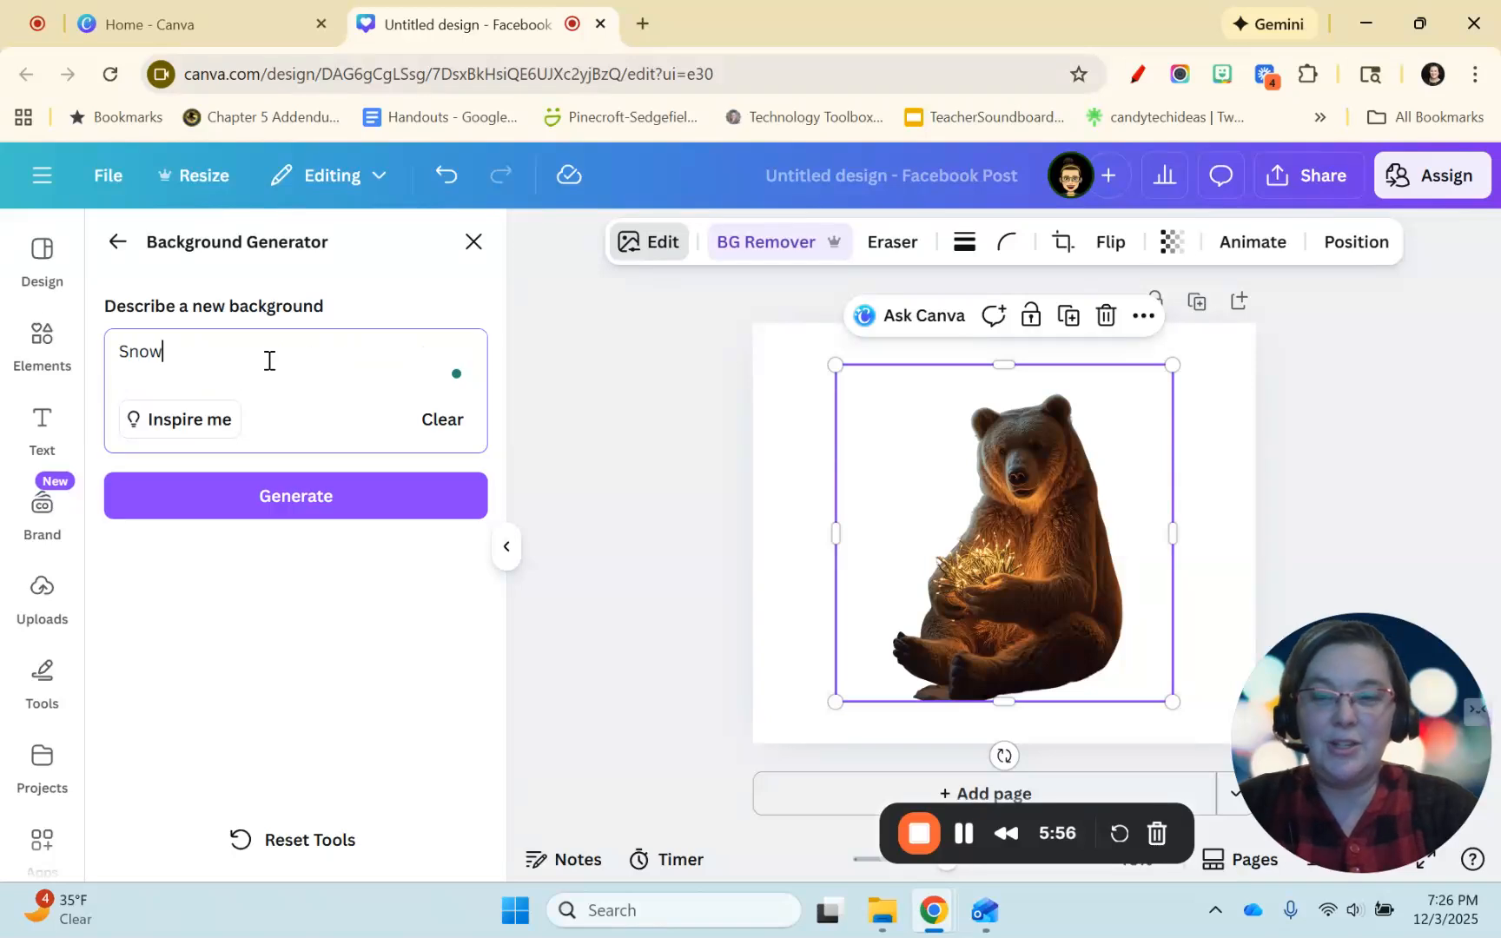
type("y field")
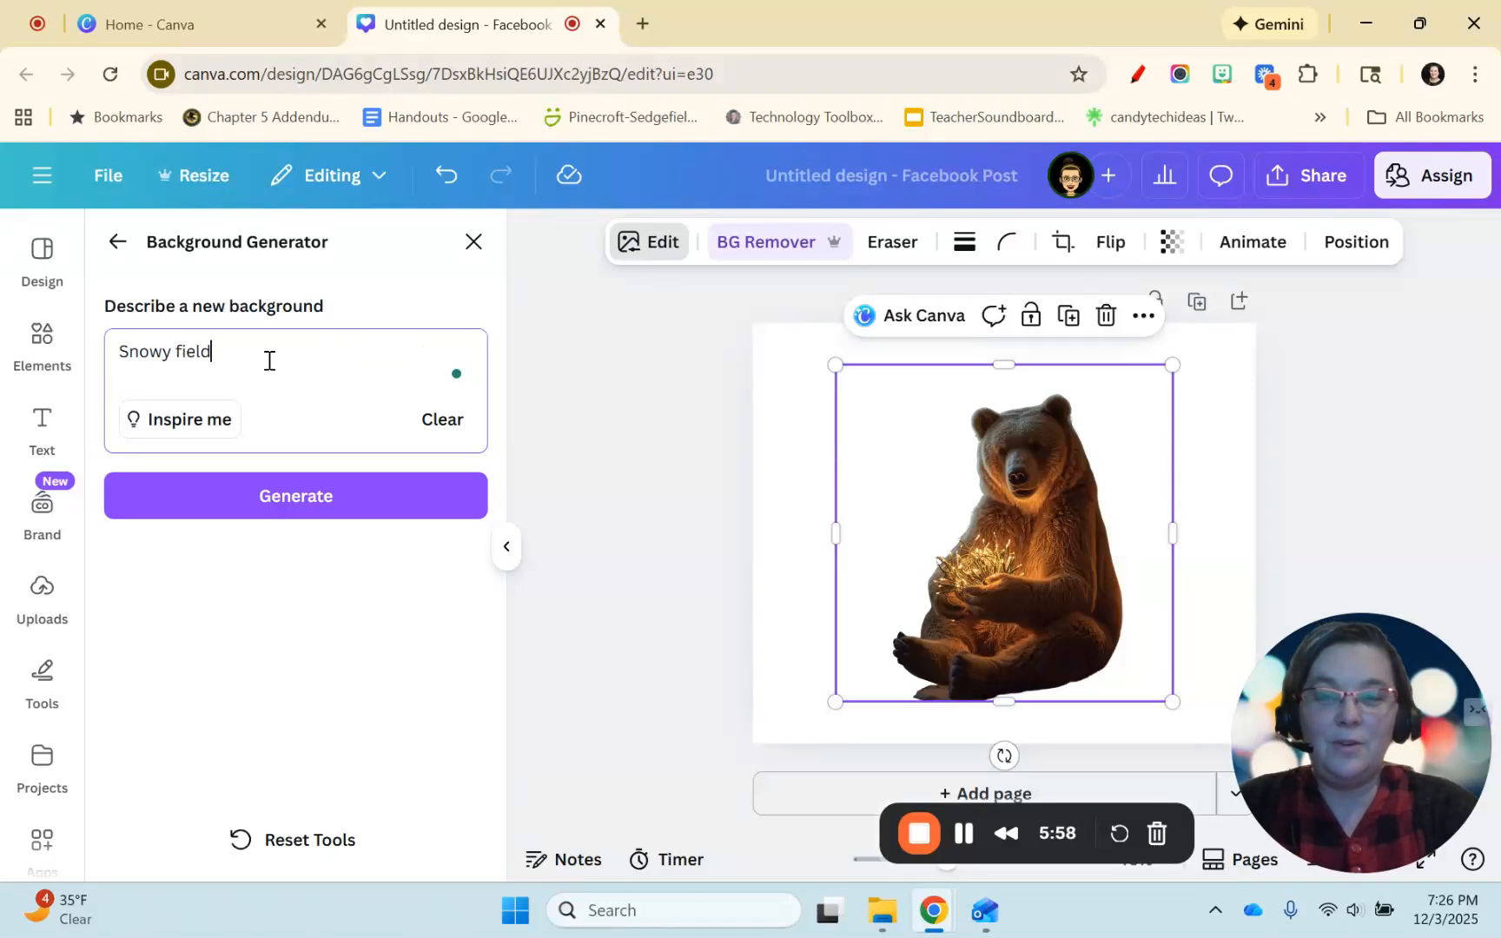
type(" with ")
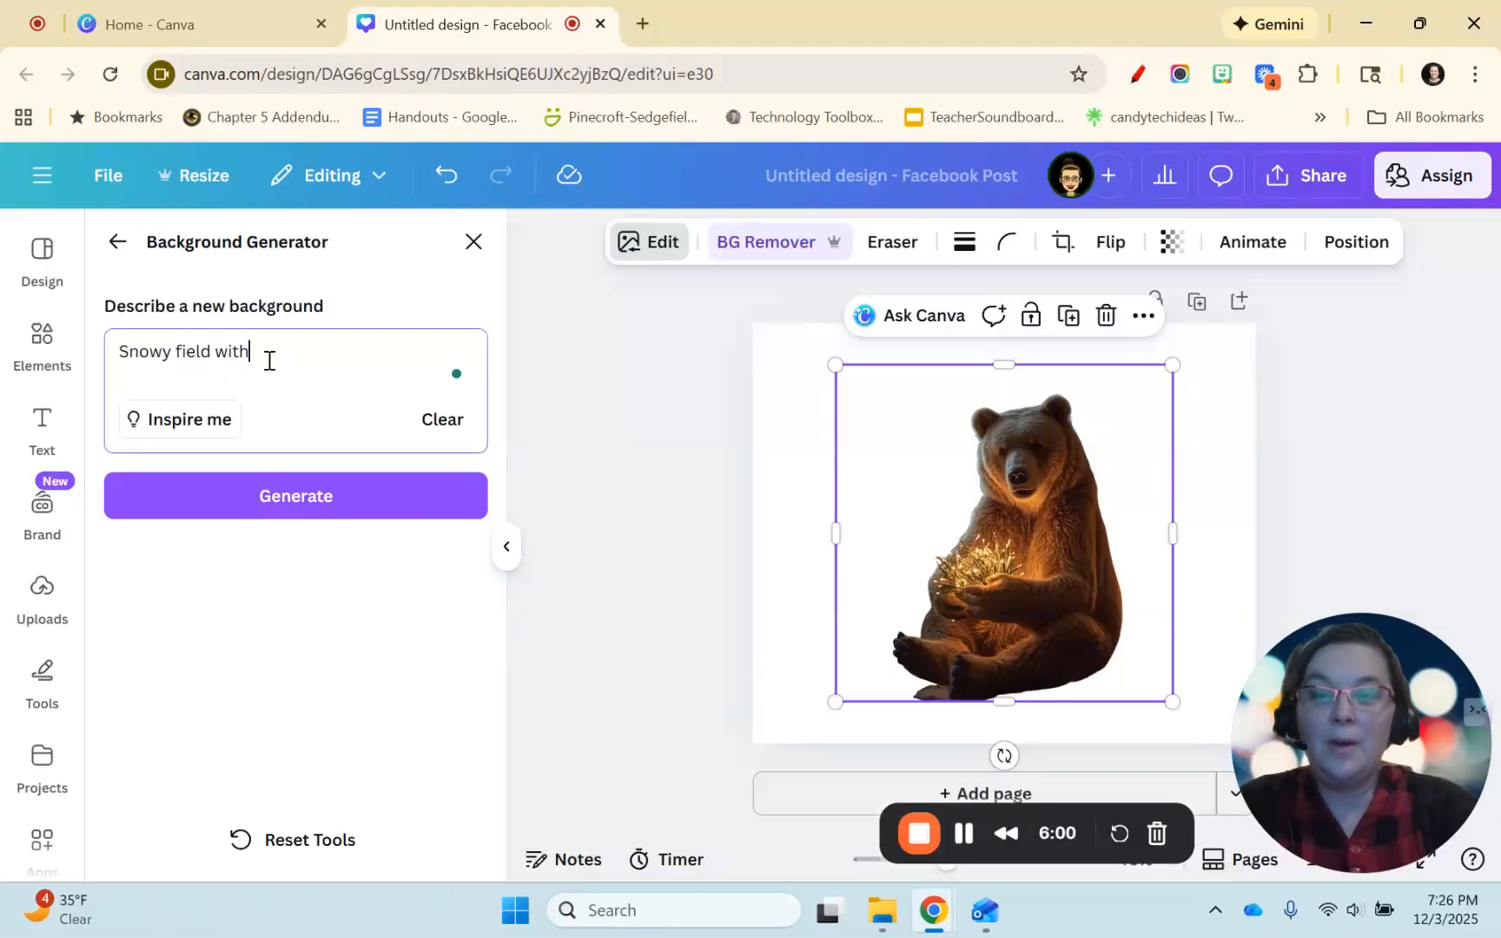
type("trees in the background")
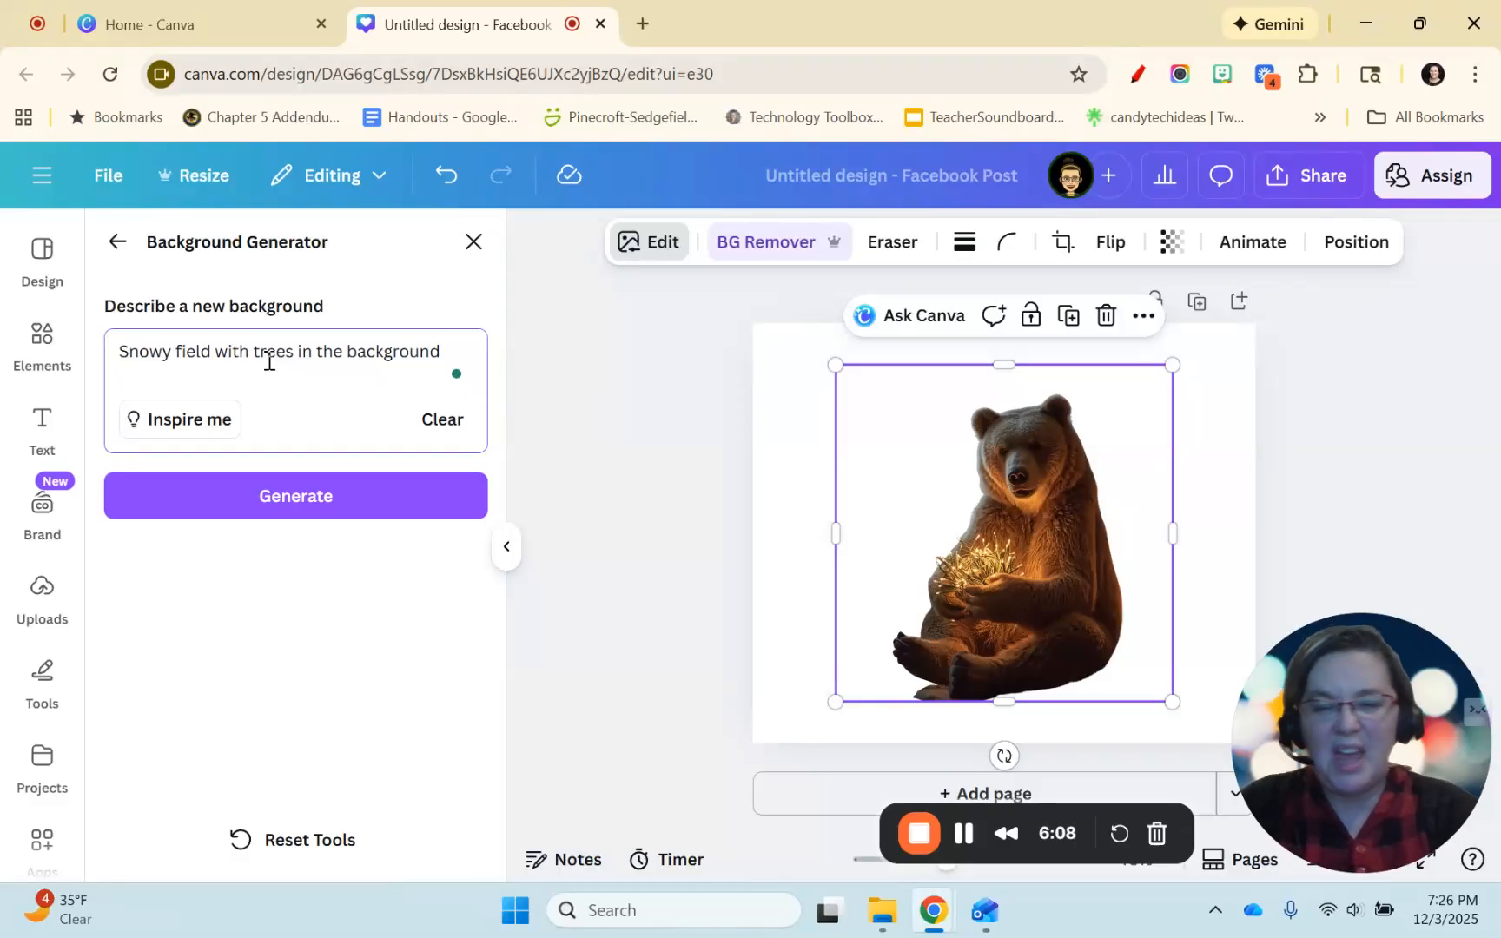
left_click(325, 503)
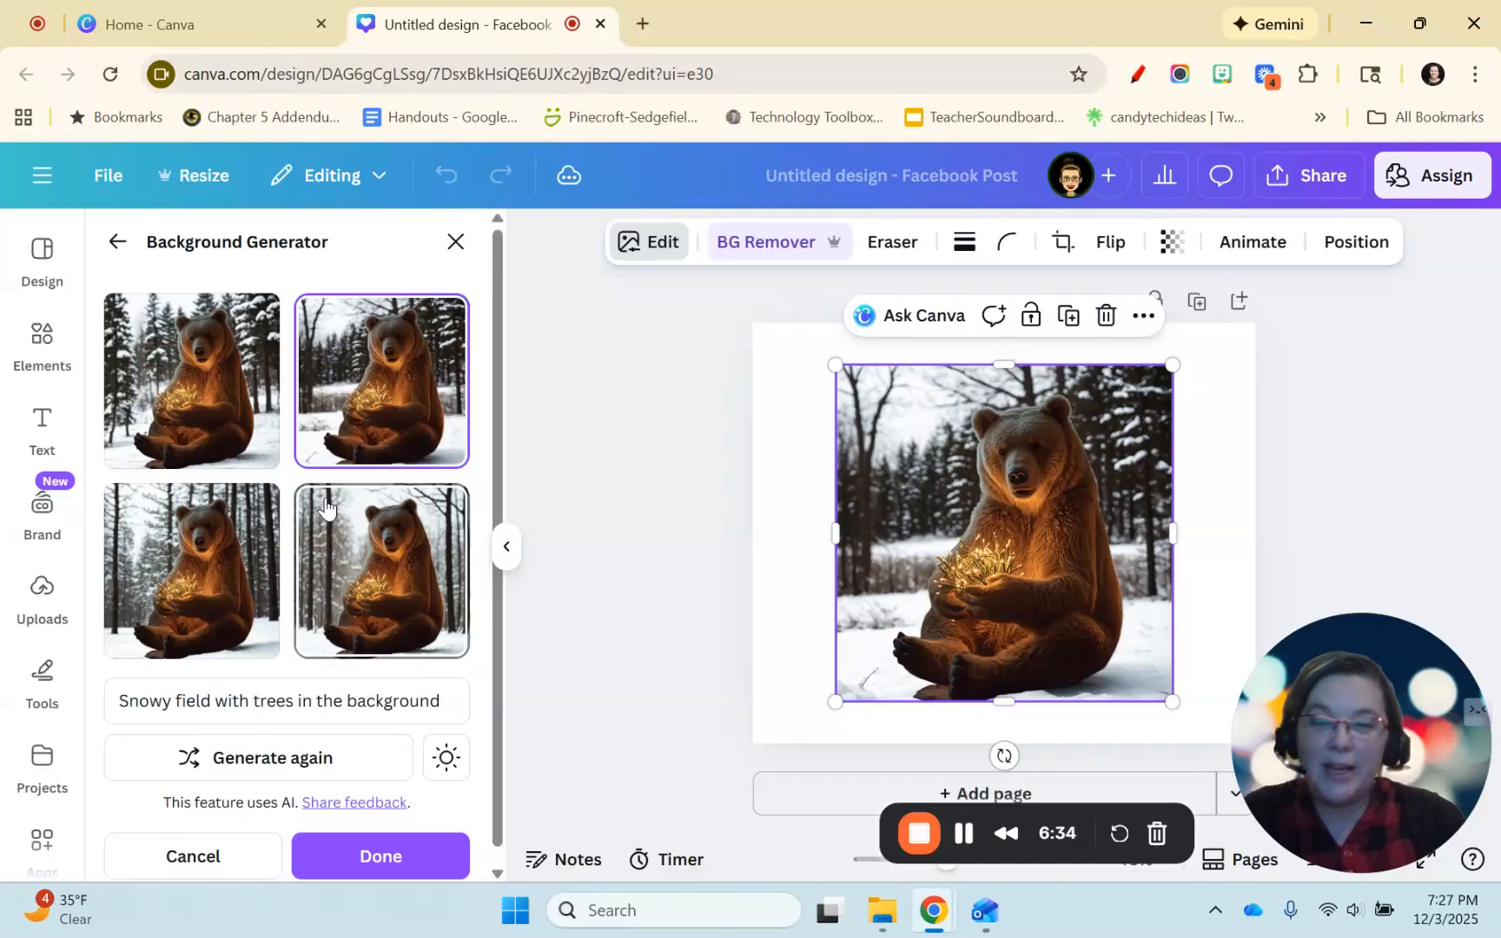
Compare the four generated backgrounds and keep the snowy scene with tall, dark, bare trunks behind the bear, then close the side panel
left_click(150, 597)
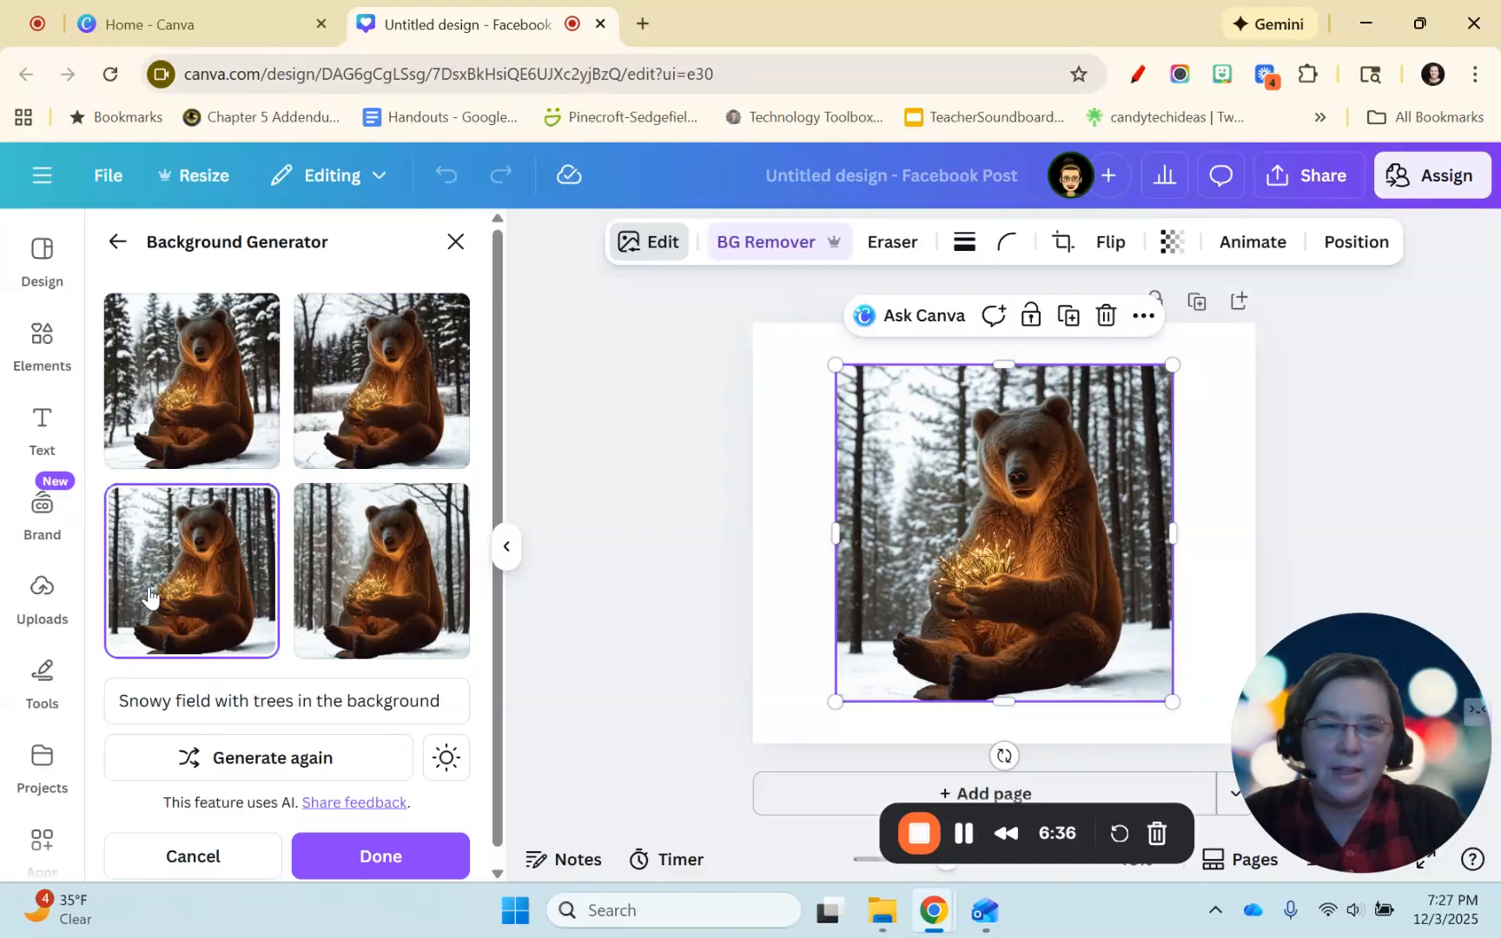
left_click(393, 411)
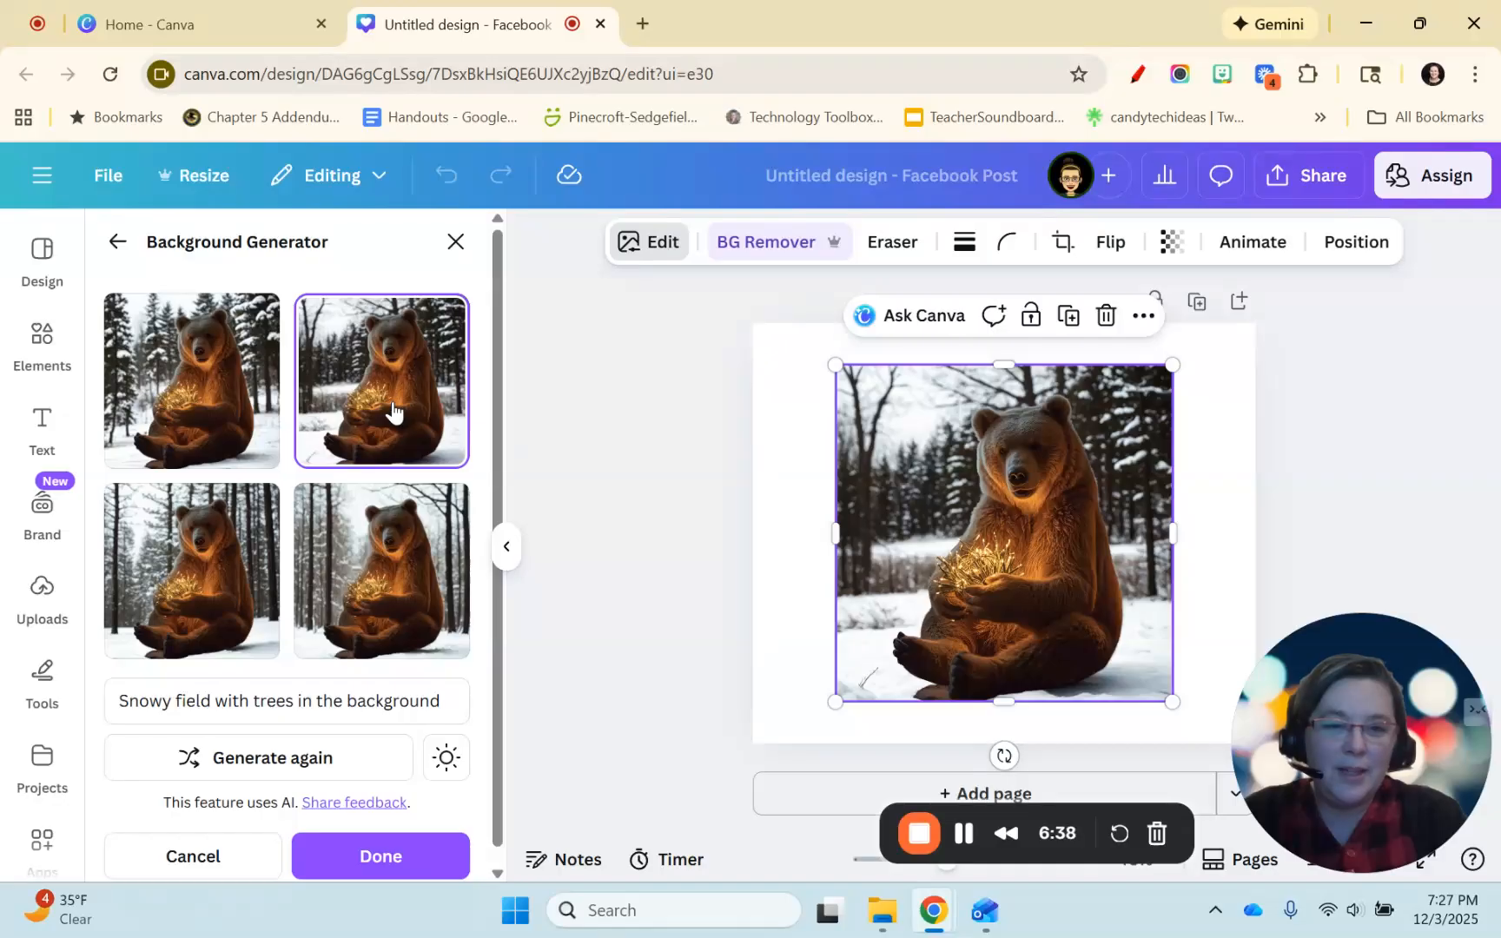
left_click(380, 552)
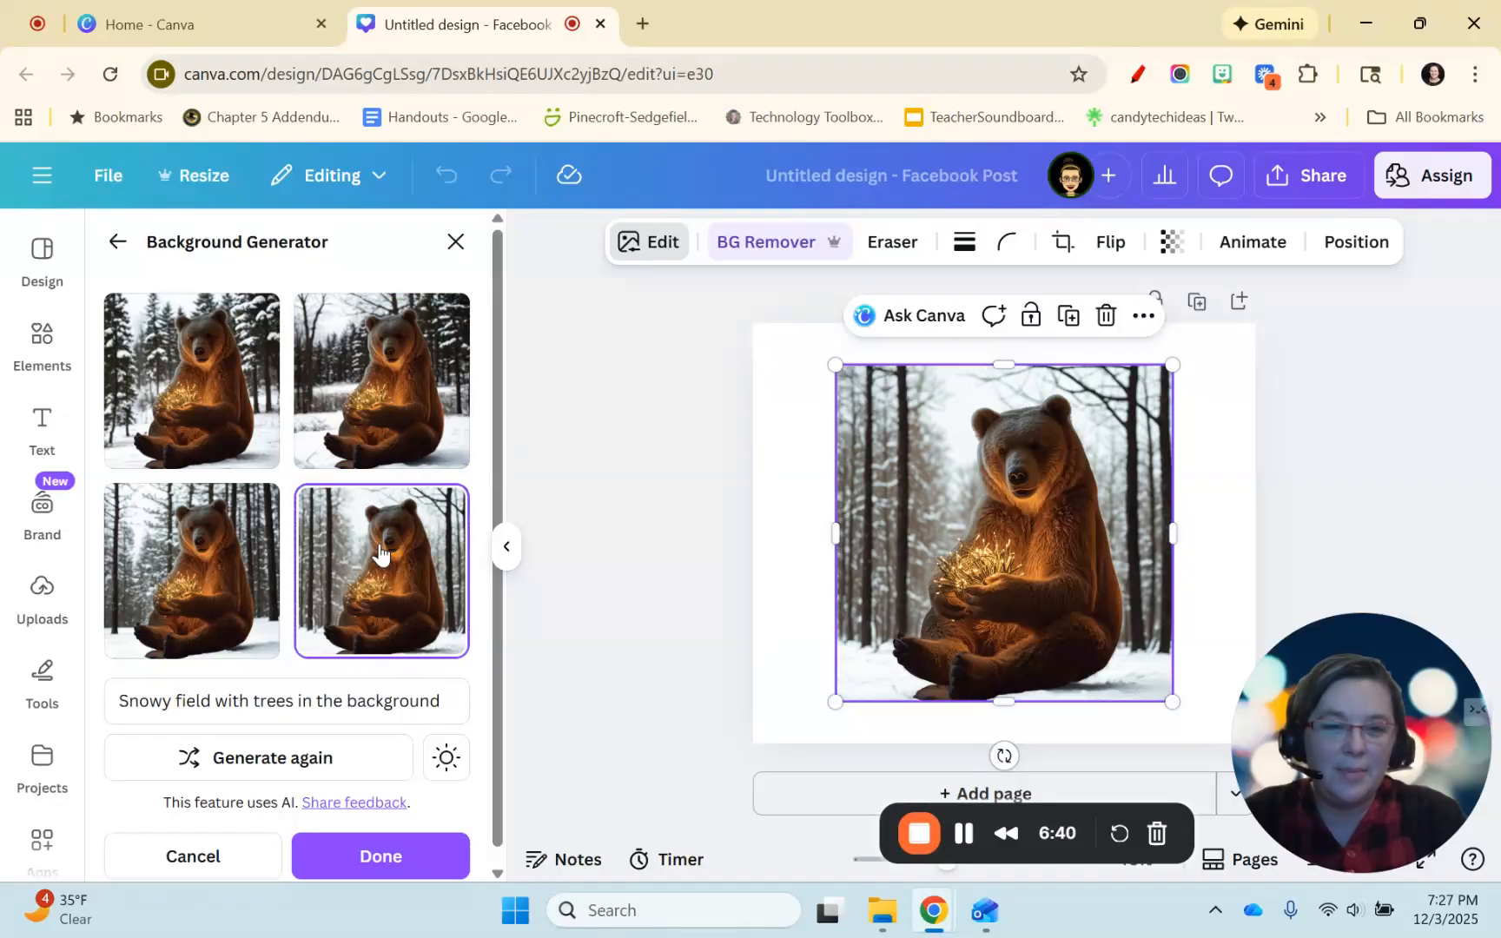
left_click(217, 589)
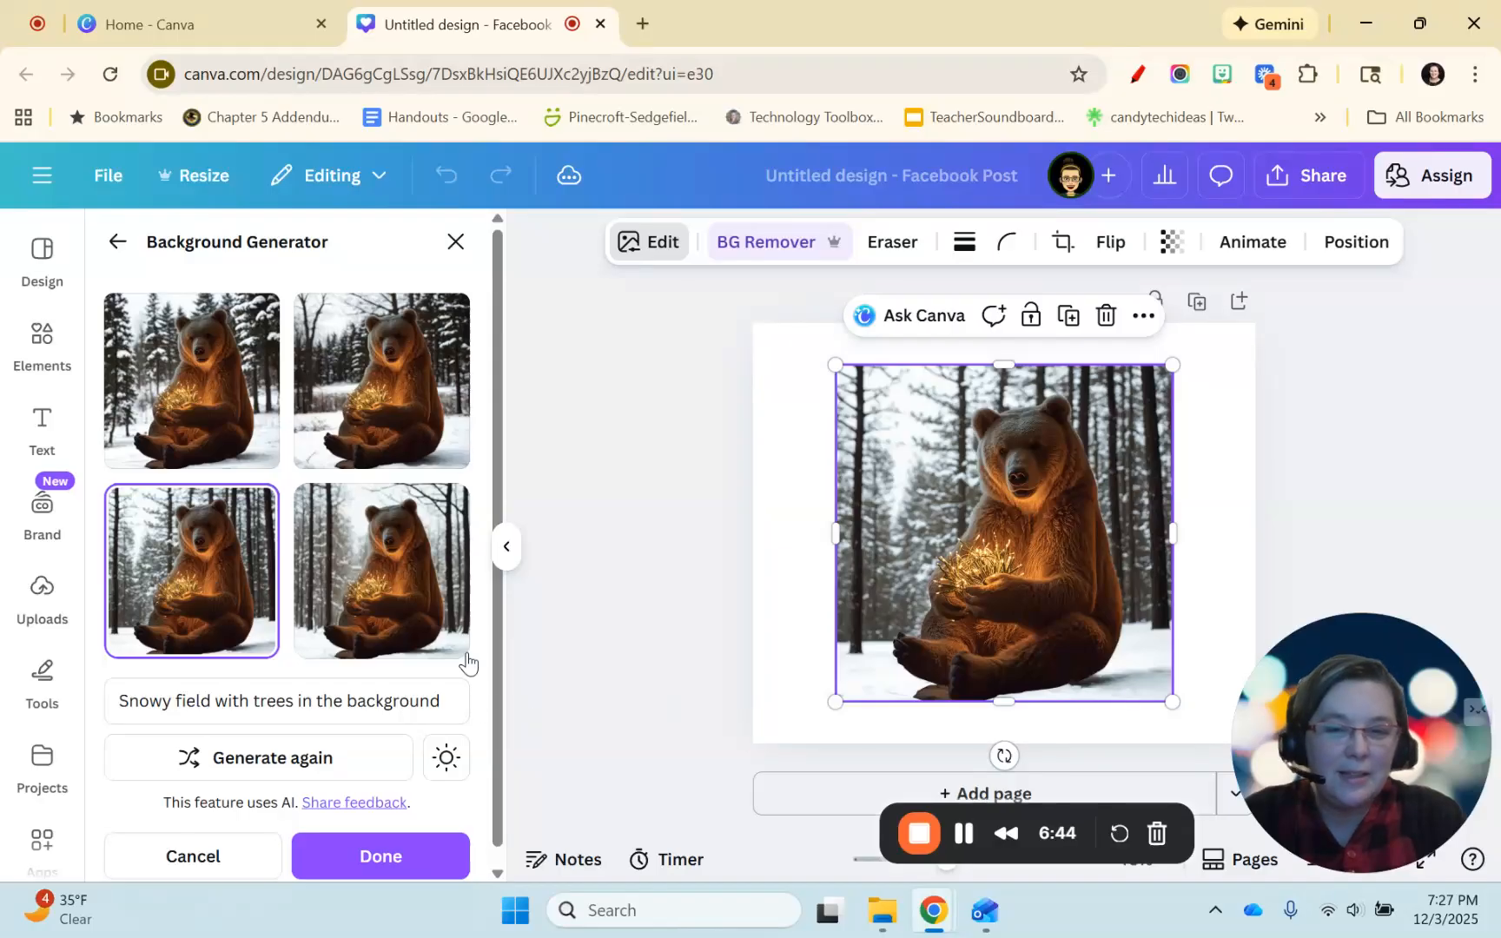
left_click(400, 443)
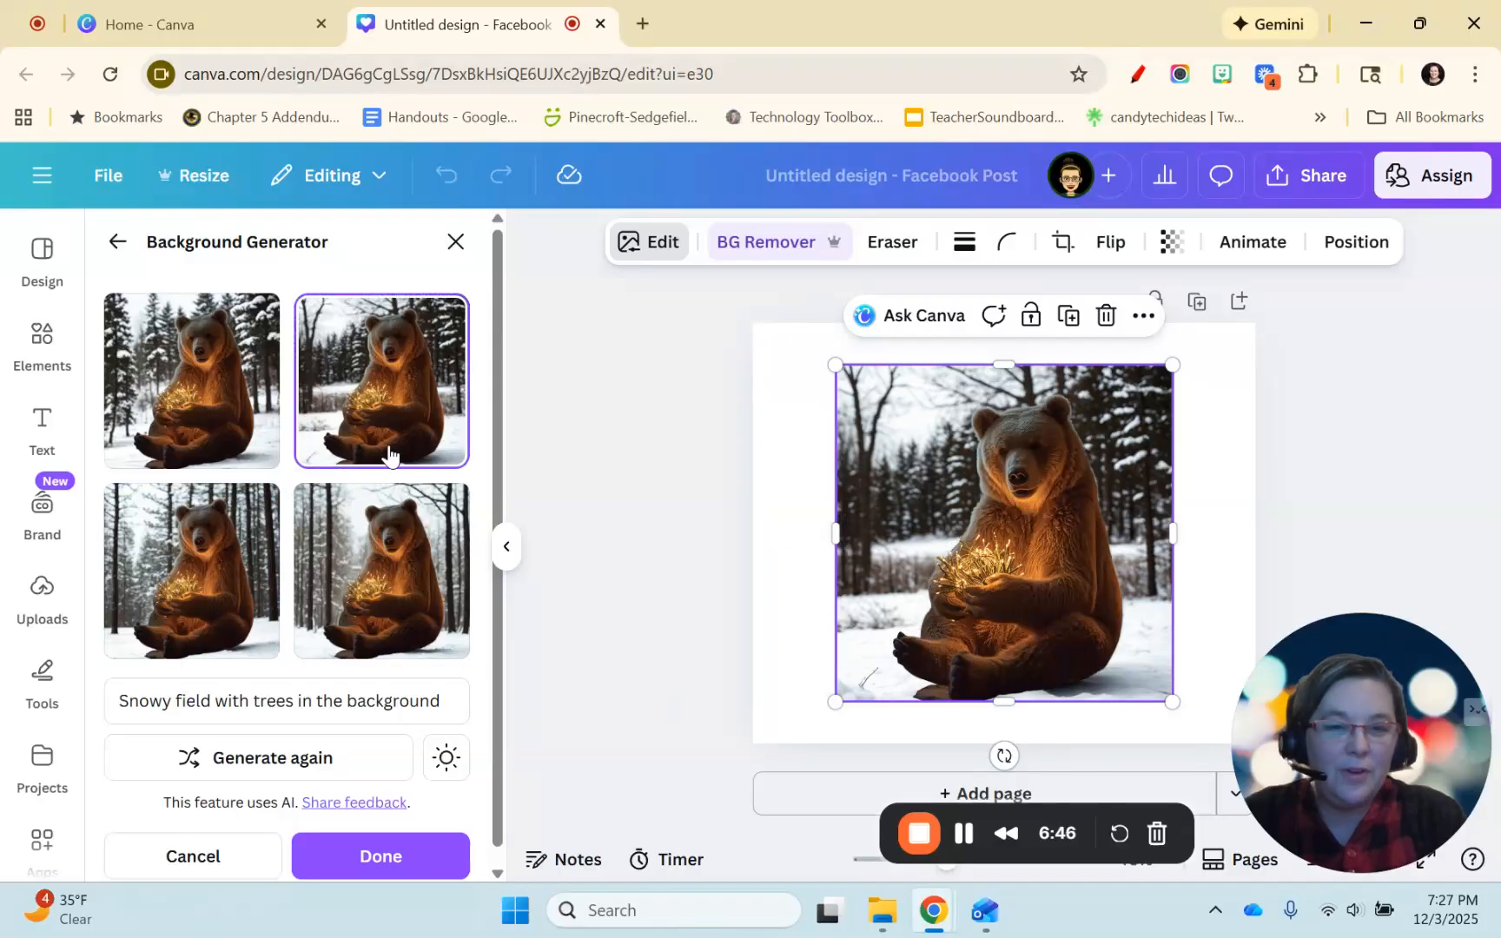
left_click(240, 458)
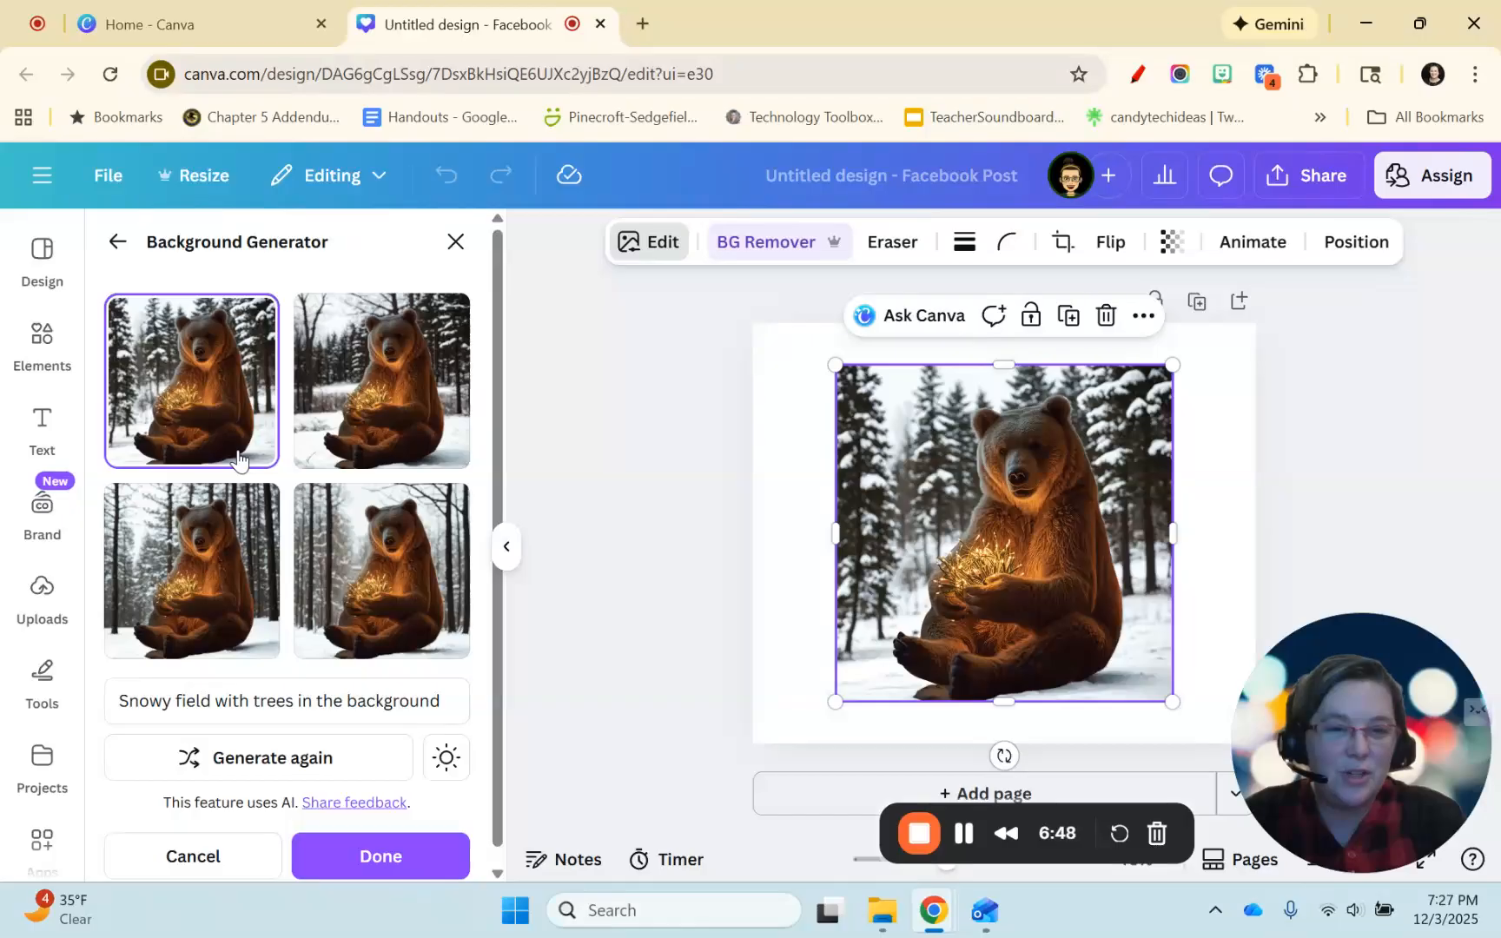
left_click(226, 630)
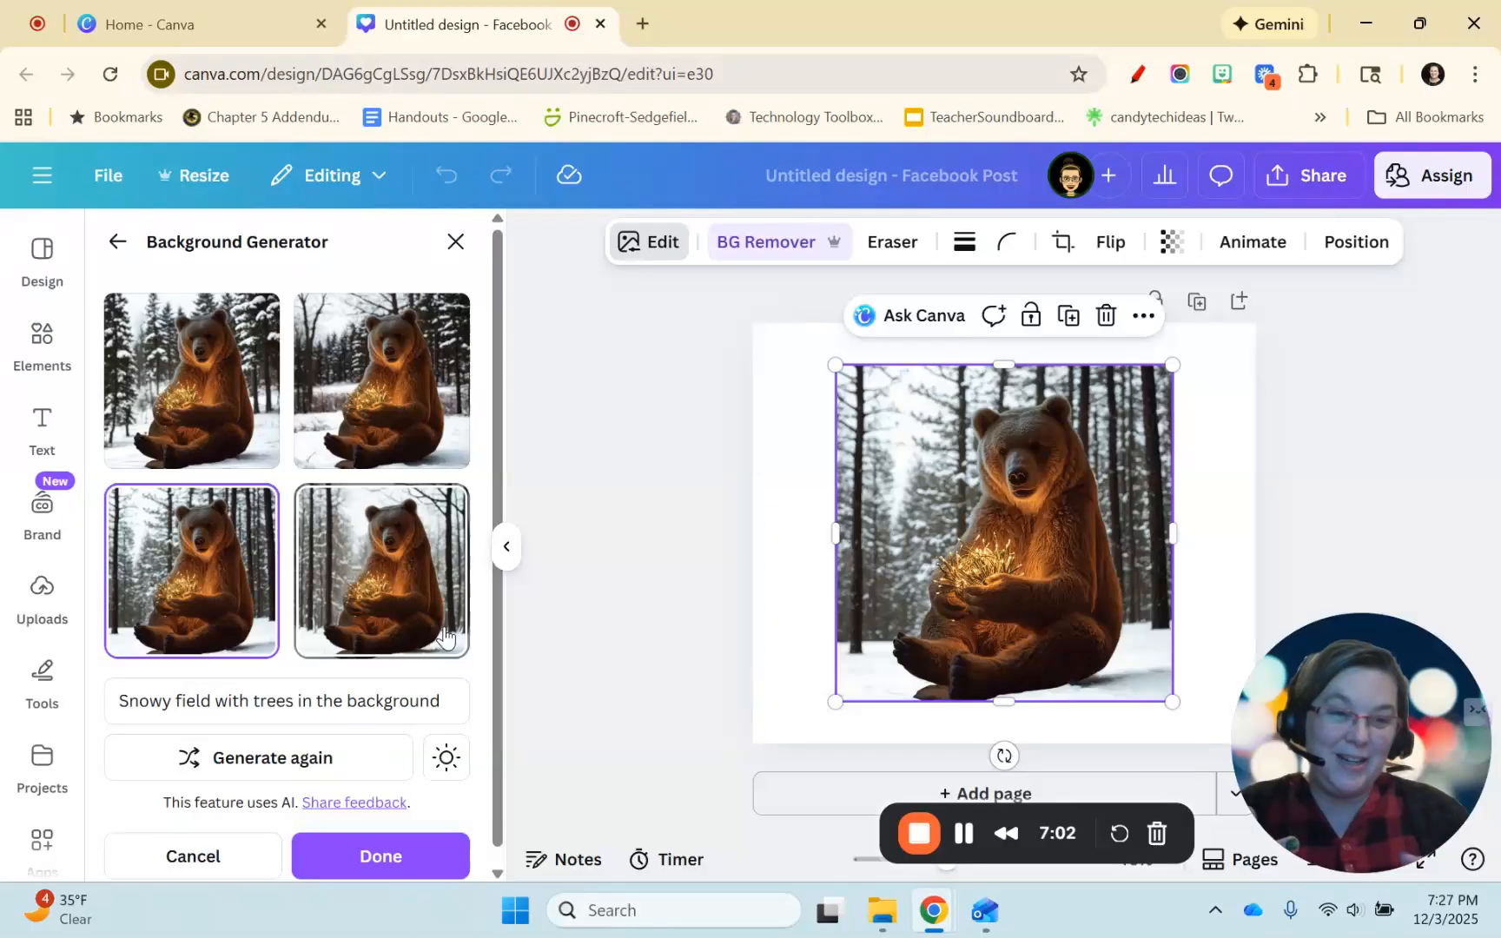
left_click(770, 503)
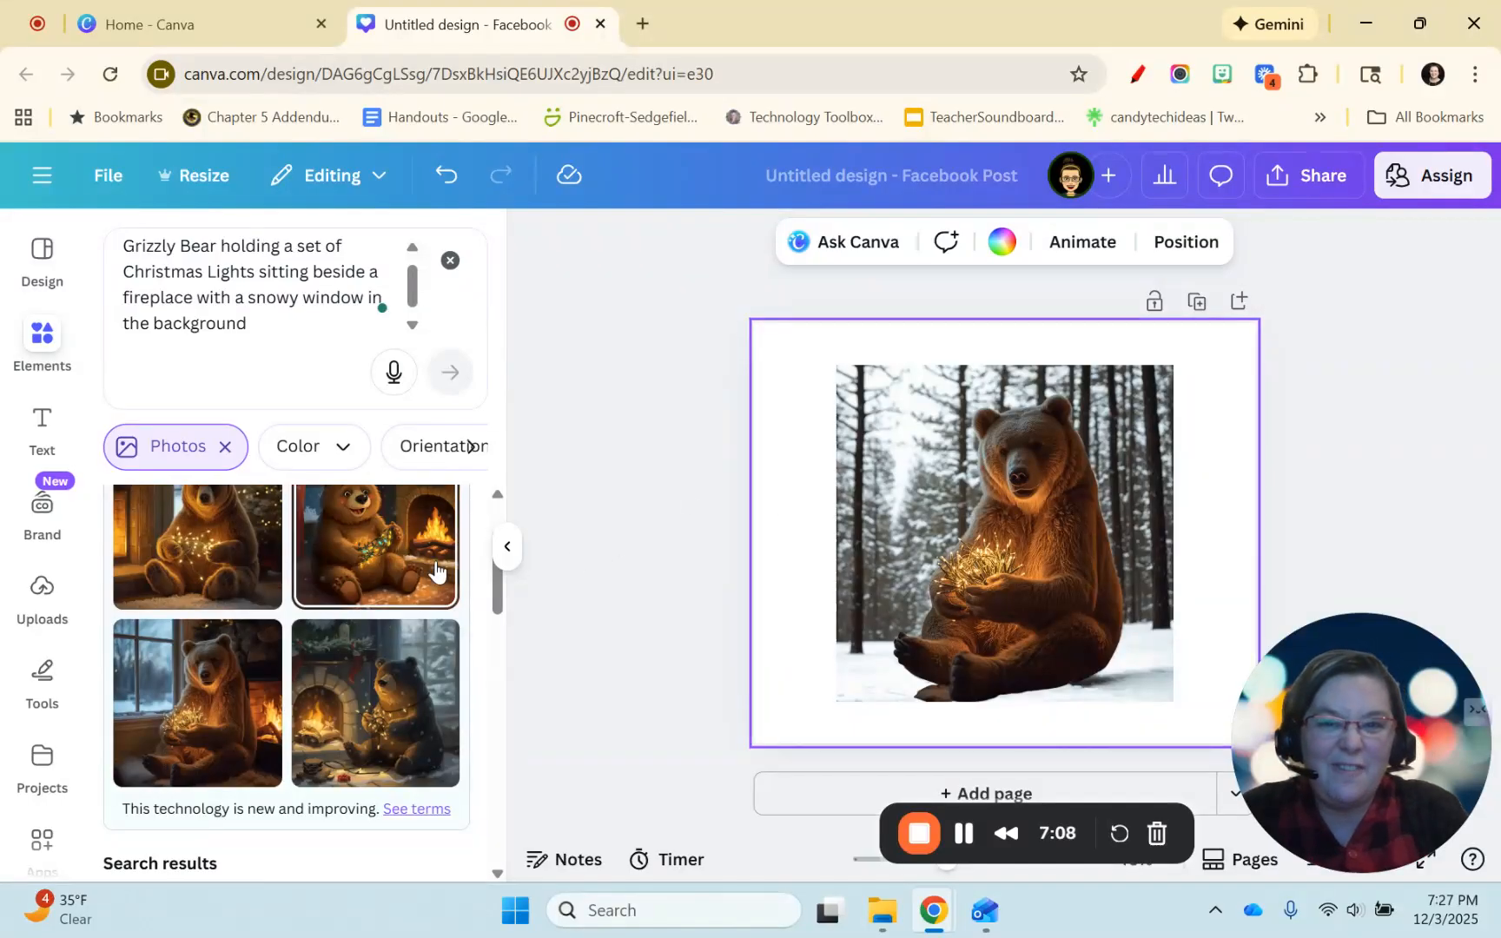
left_click(508, 547)
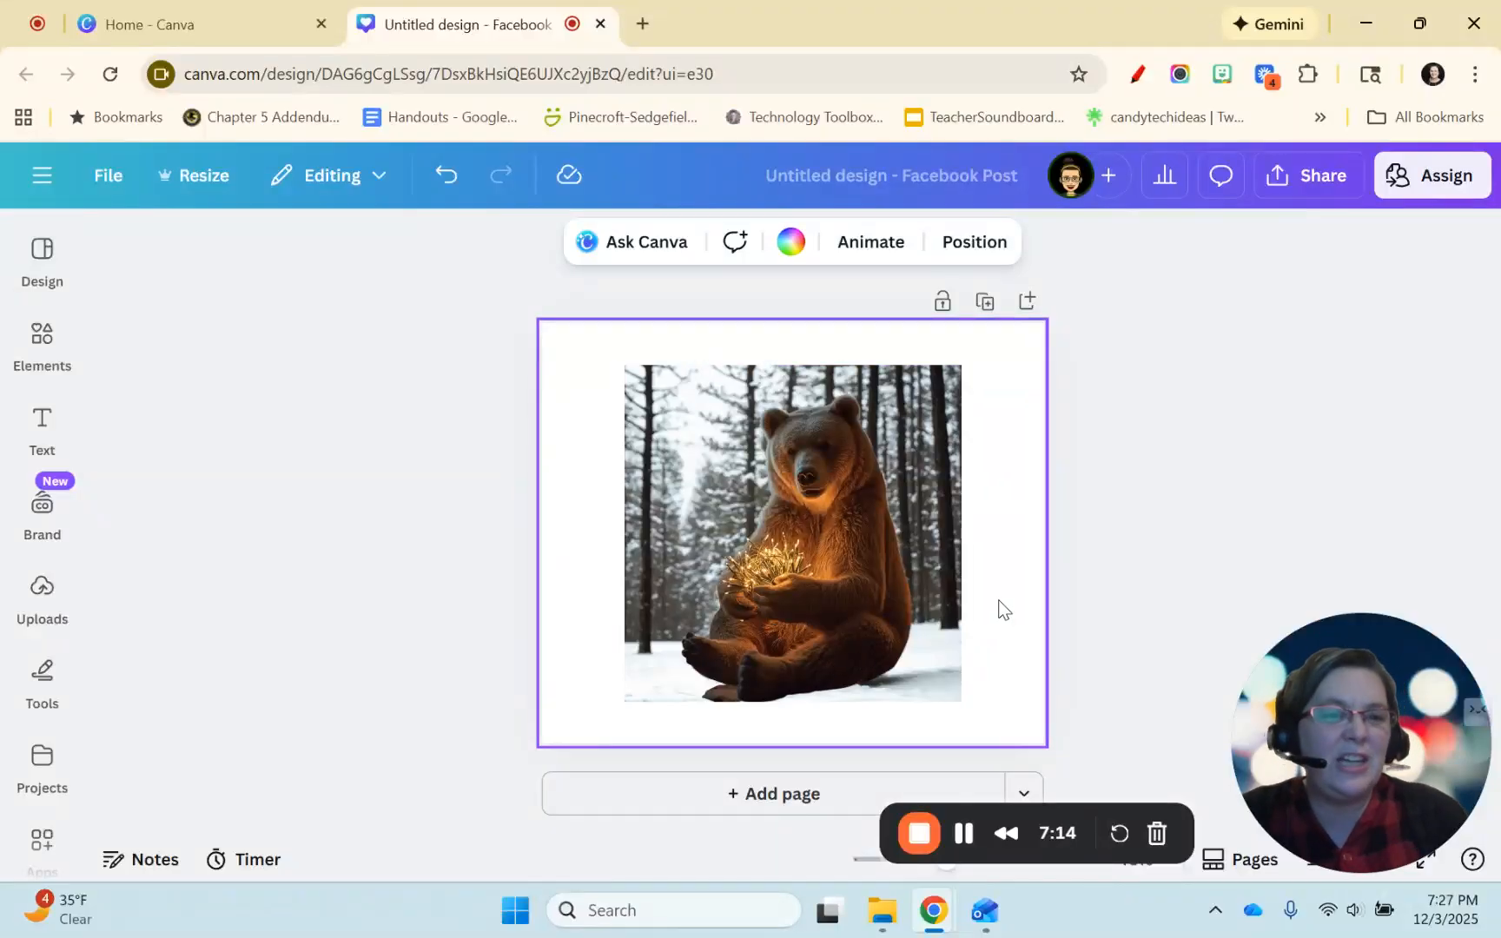
Expand the bear image to the Whole Page size with Magic Expand
left_click(717, 428)
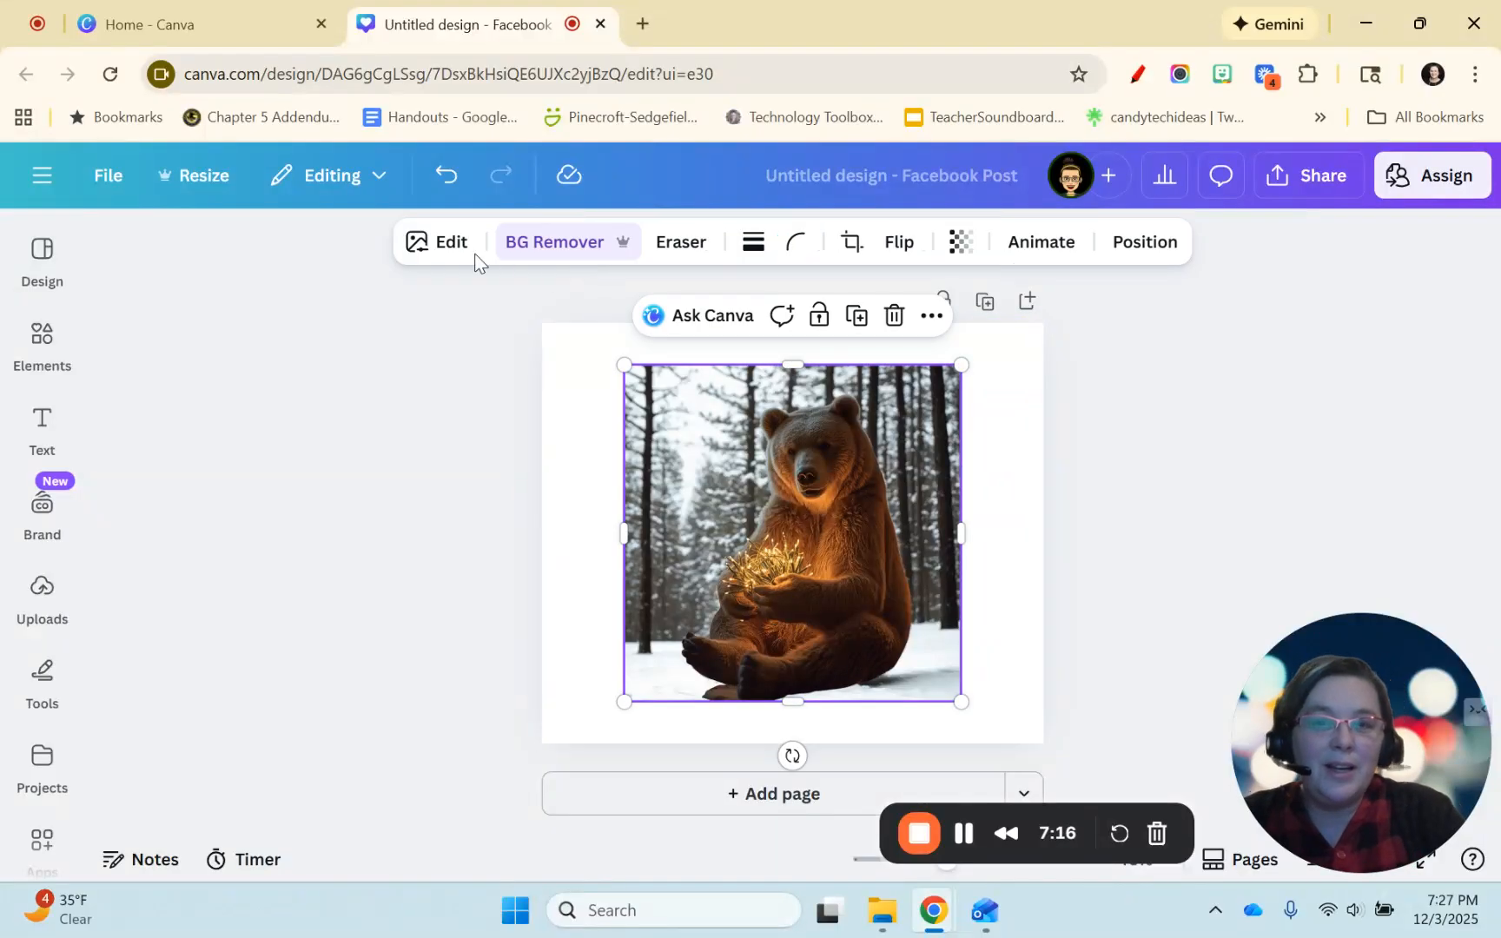
left_click(447, 248)
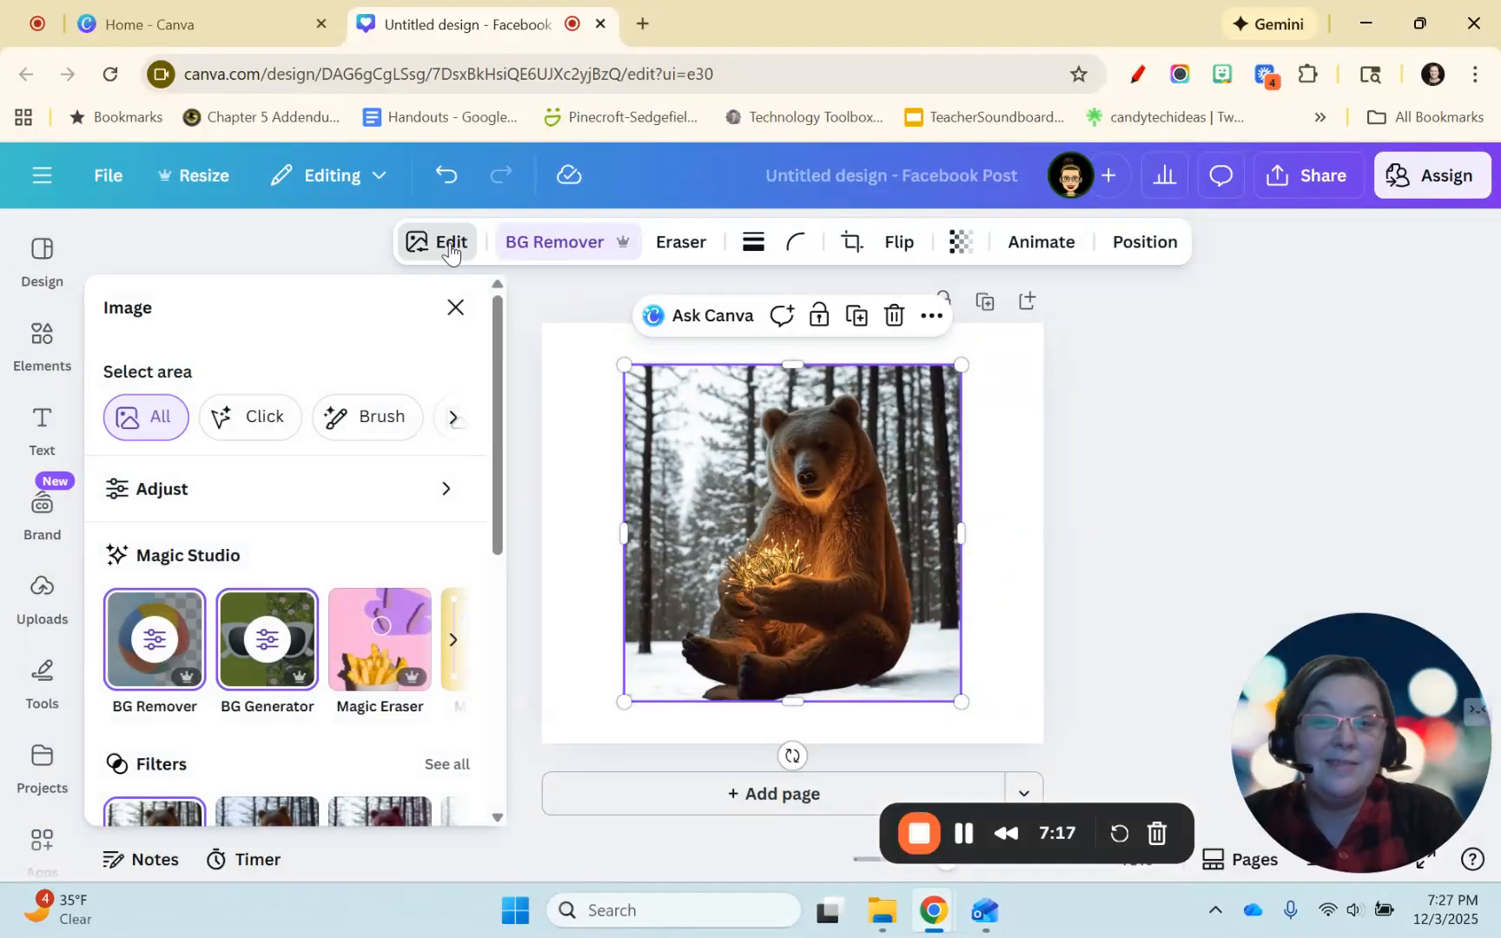
left_click(453, 647)
left_click(455, 647)
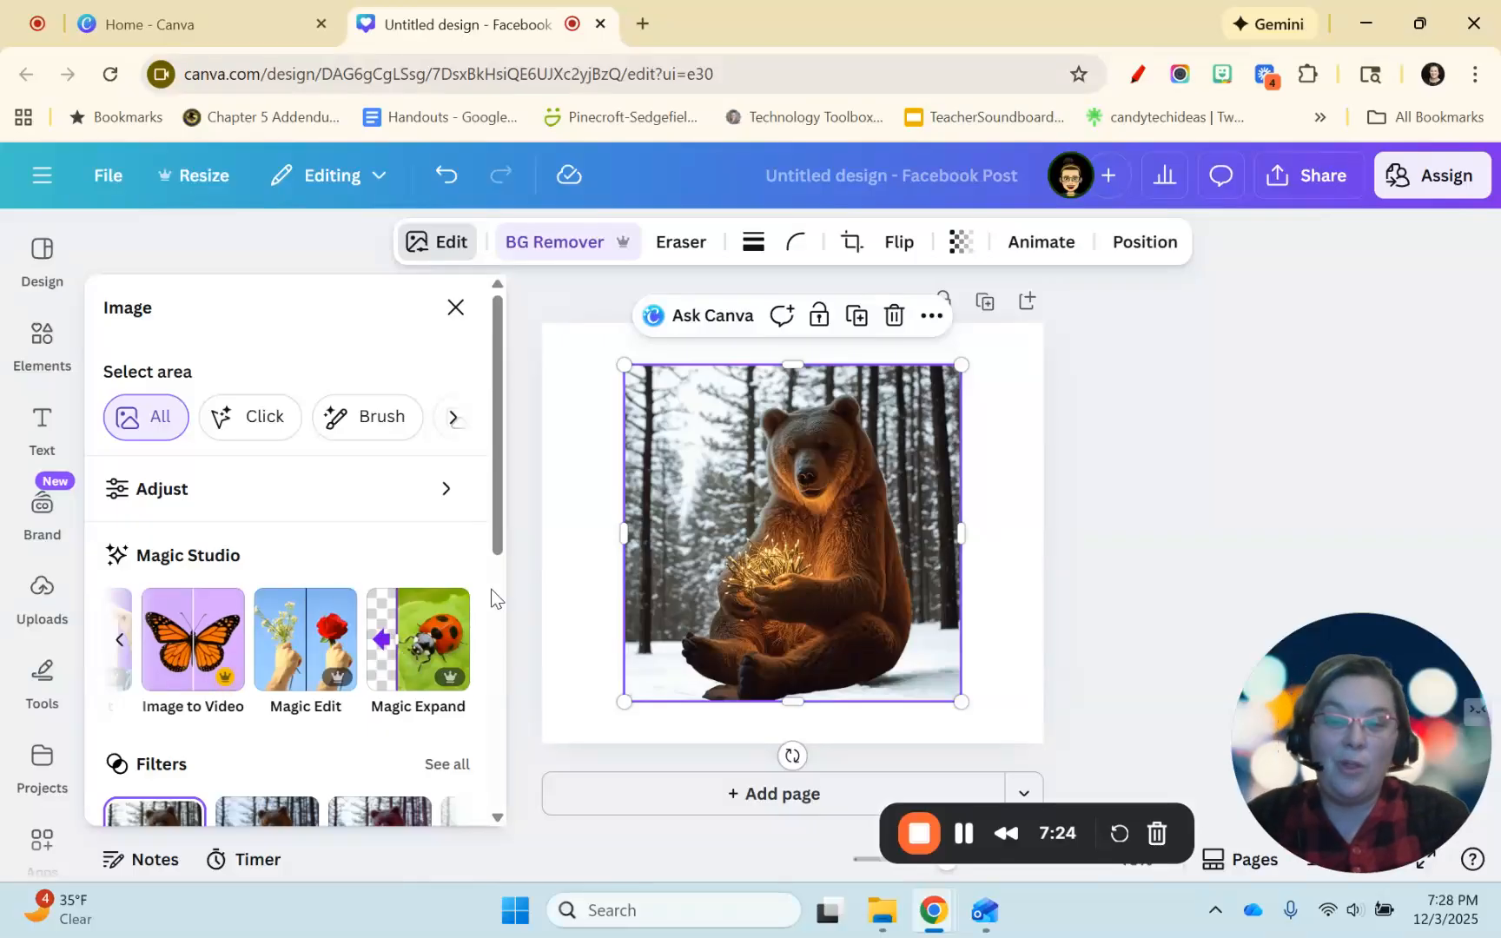
left_click(439, 617)
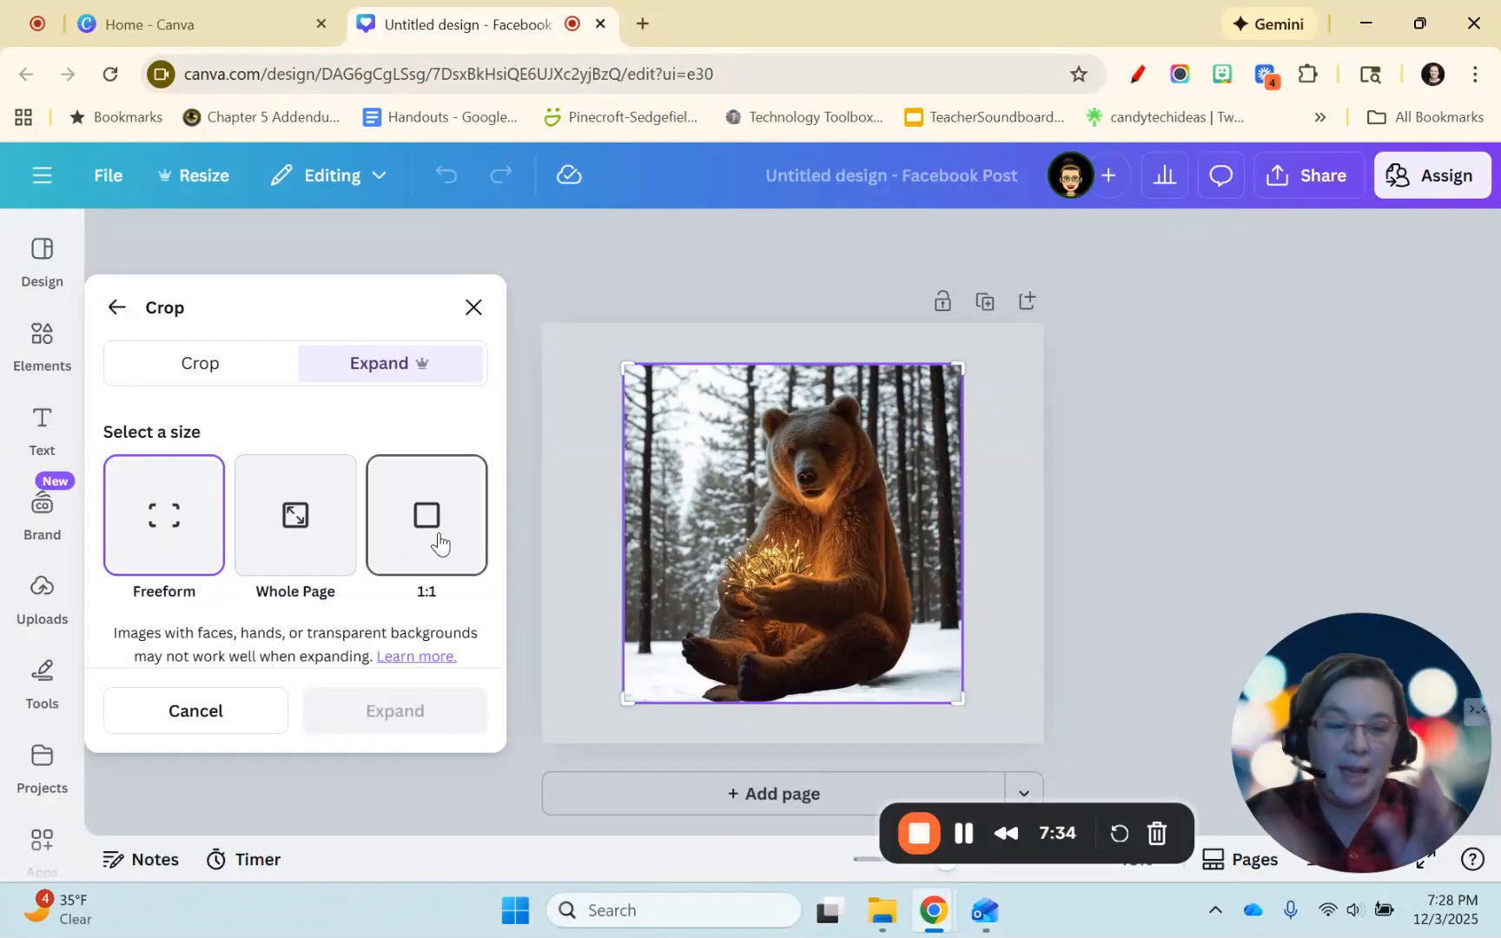
left_click(300, 513)
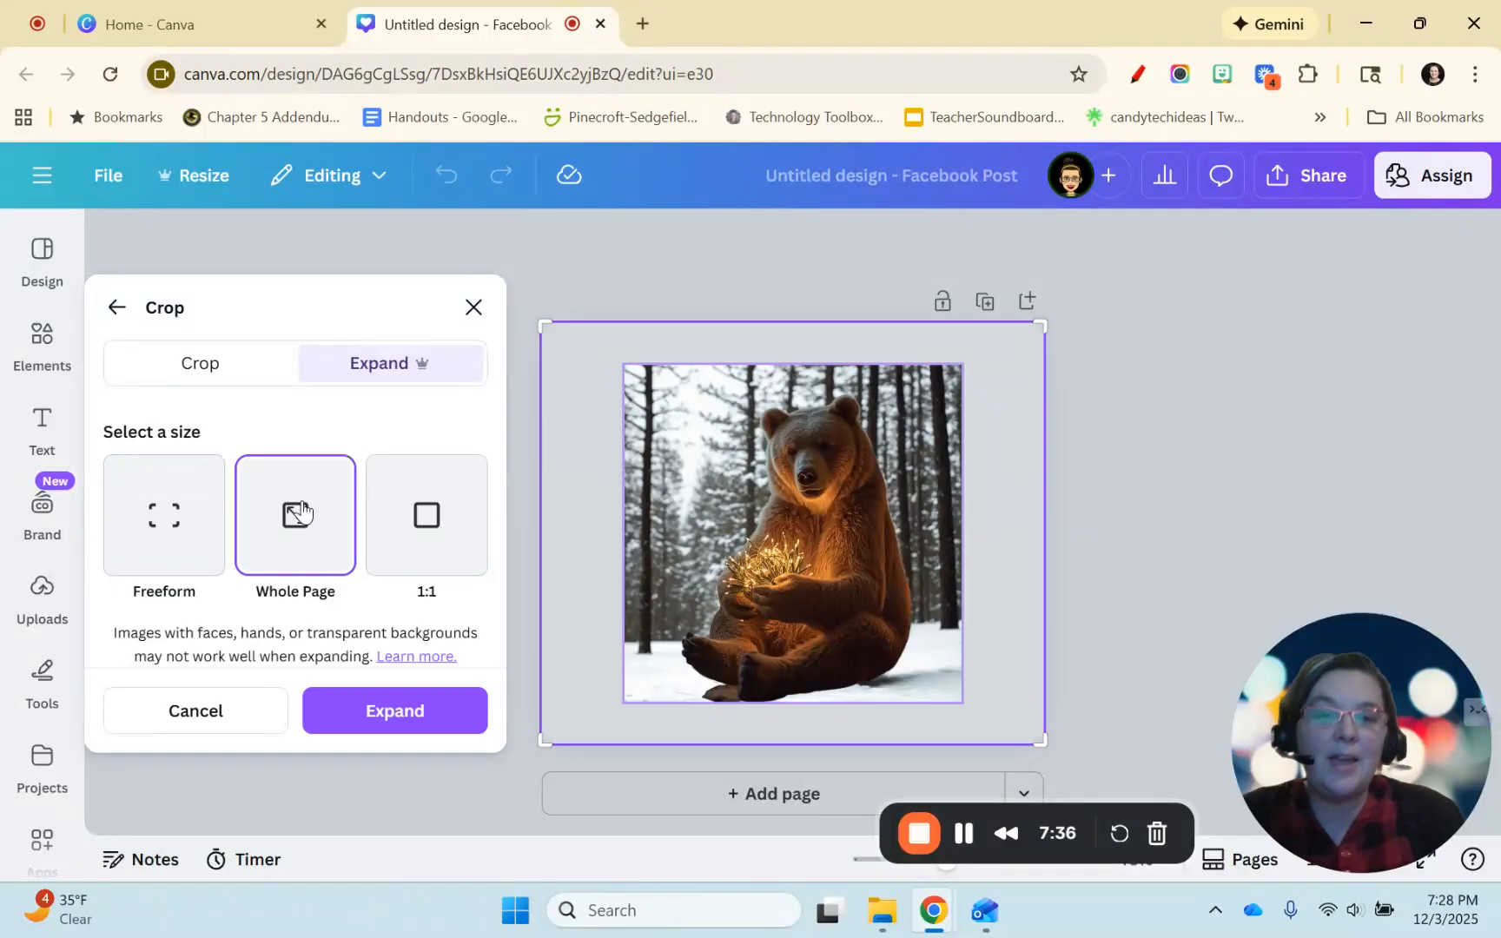
left_click(426, 720)
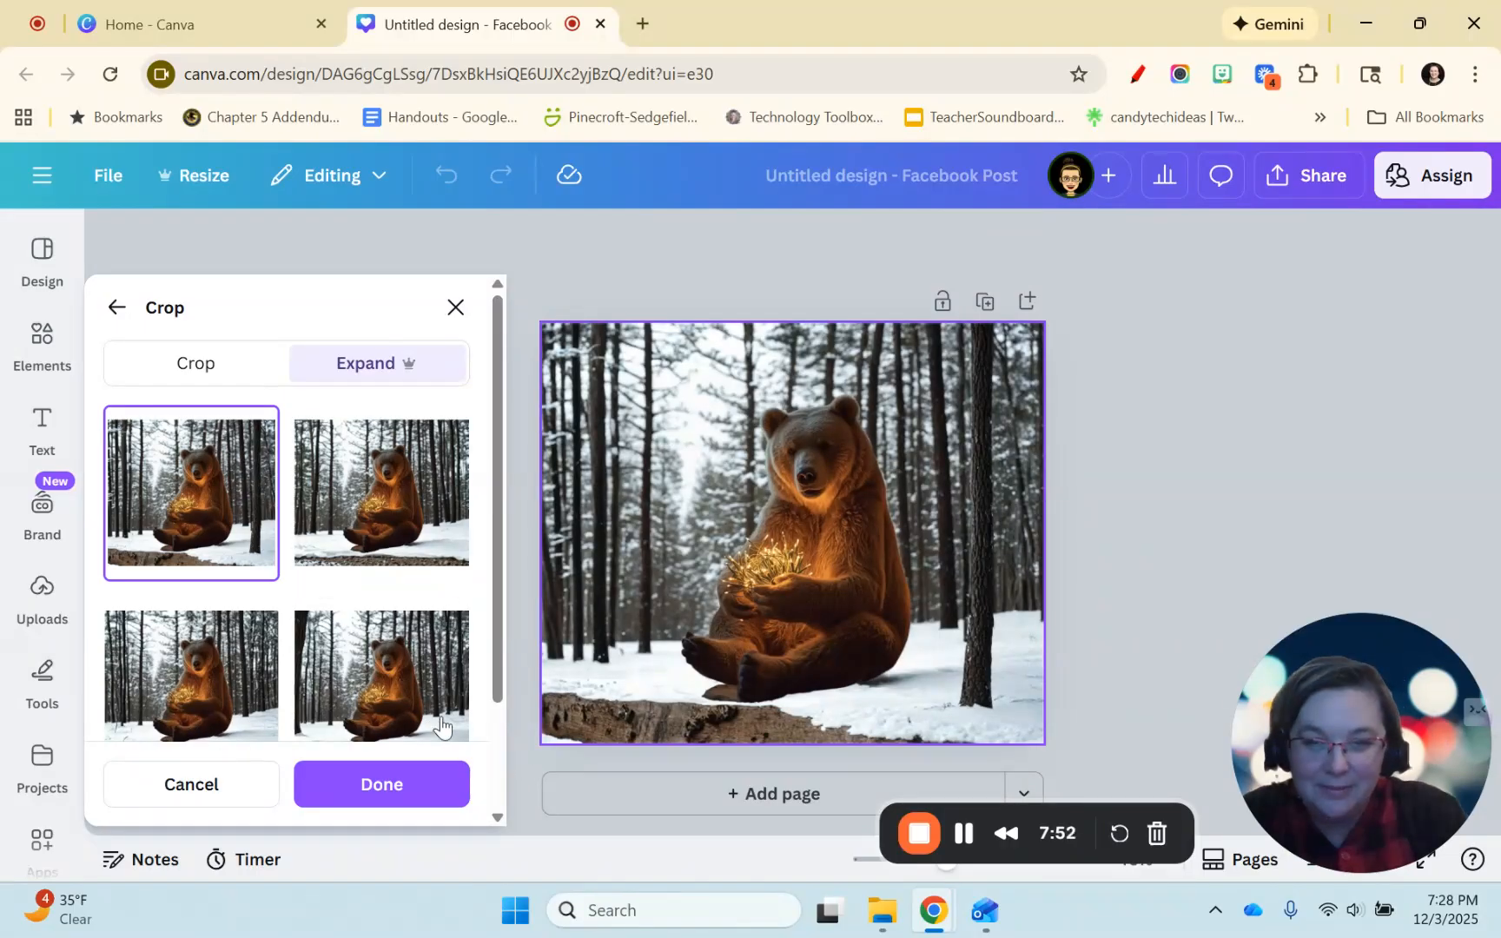
Compare the expanded versions and apply the one with clean snow in the foreground and a dark trunk along the left edge
left_click(187, 706)
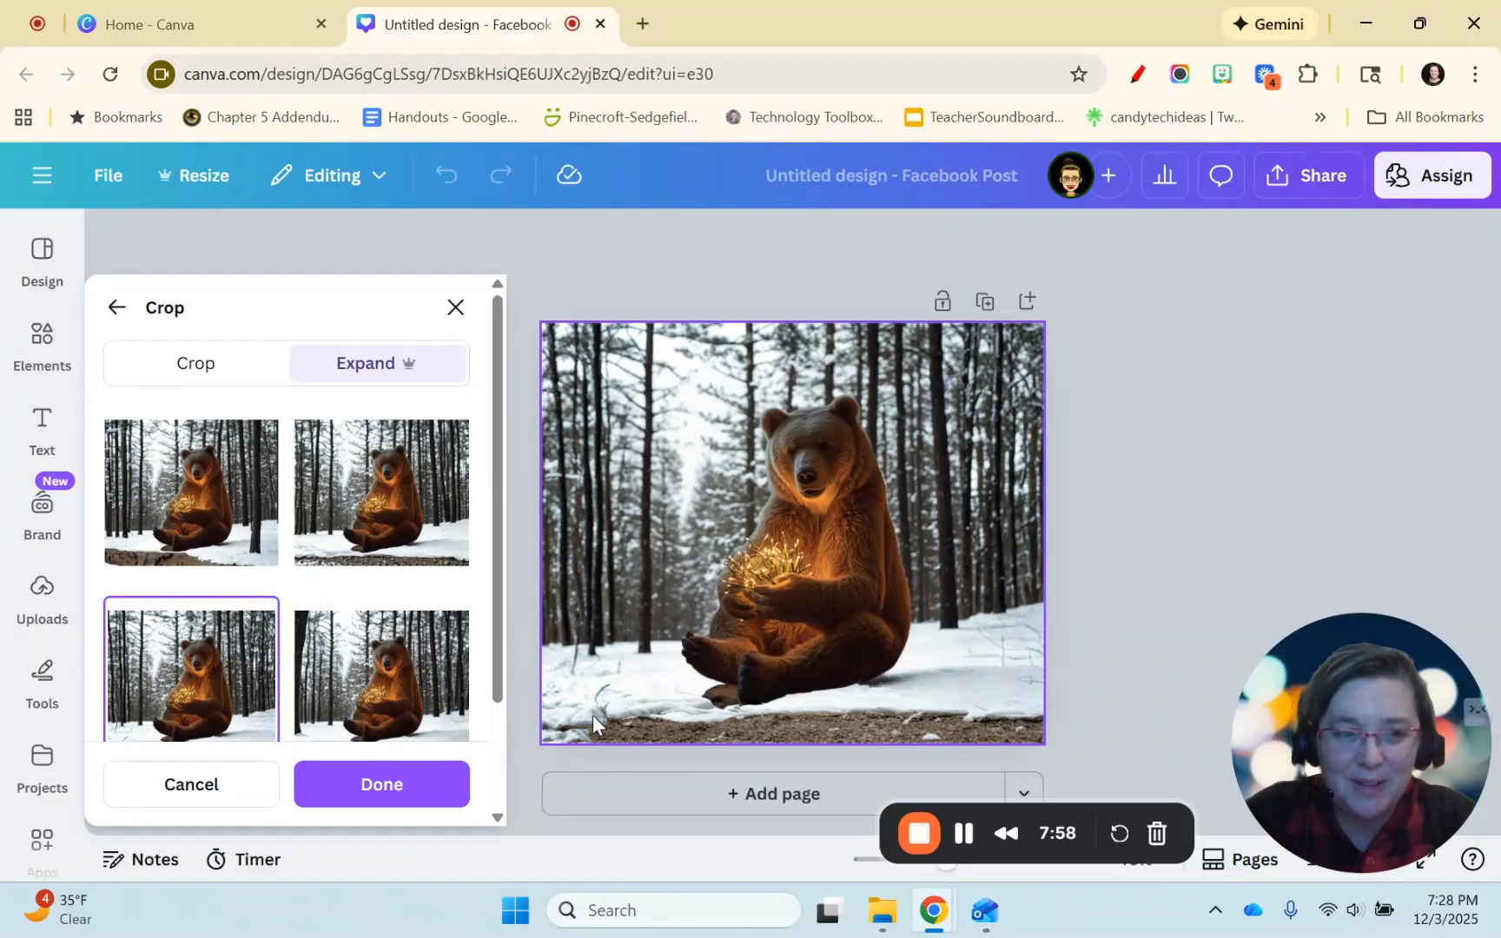
left_click(412, 702)
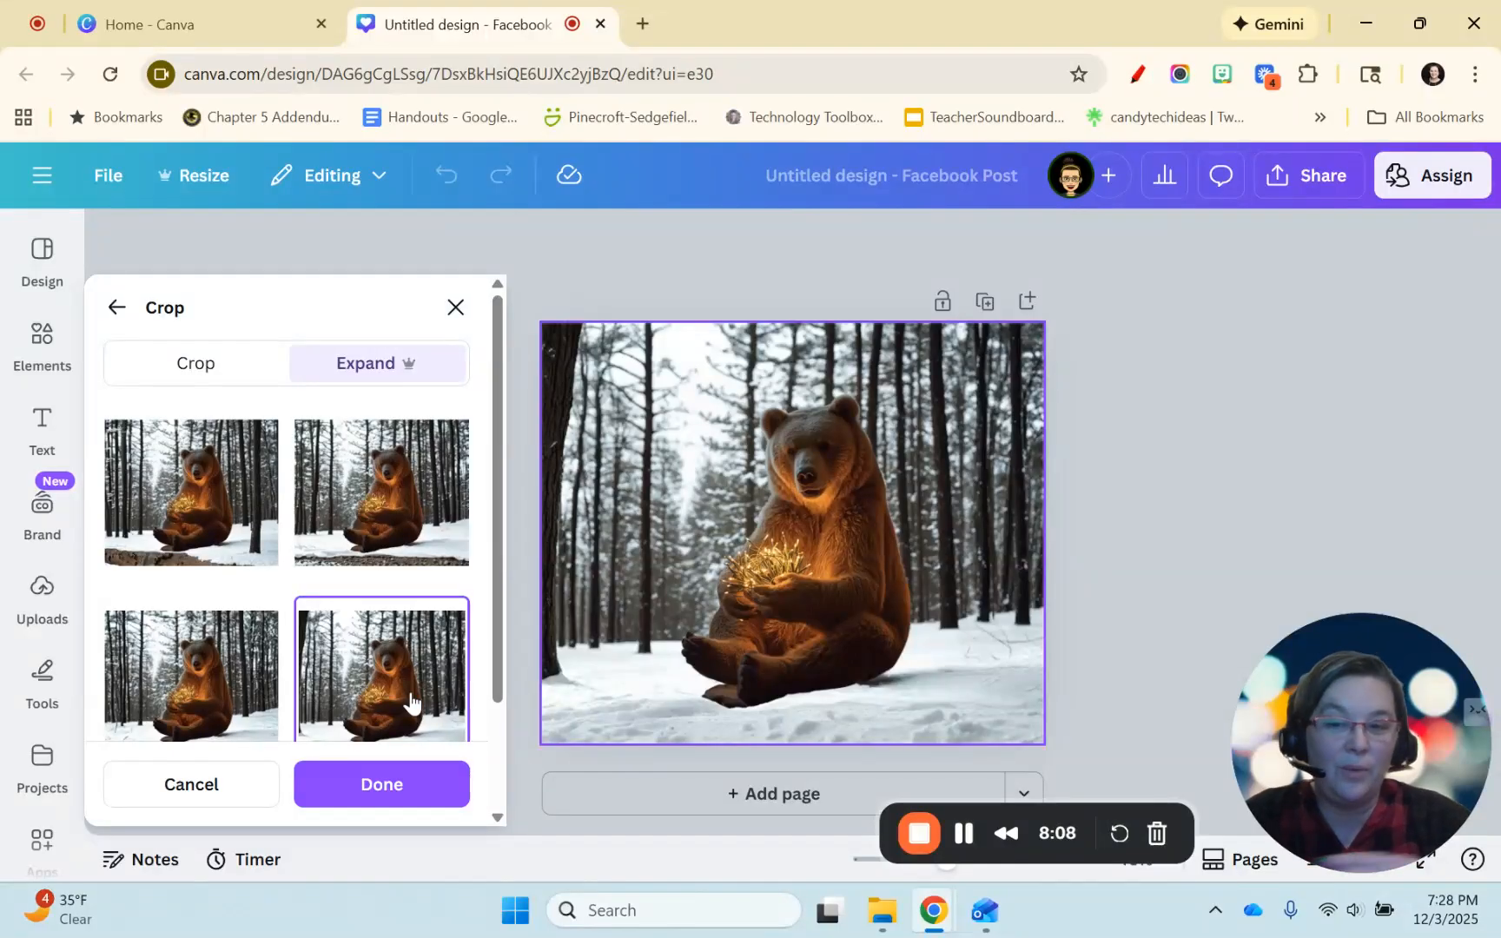
left_click(358, 512)
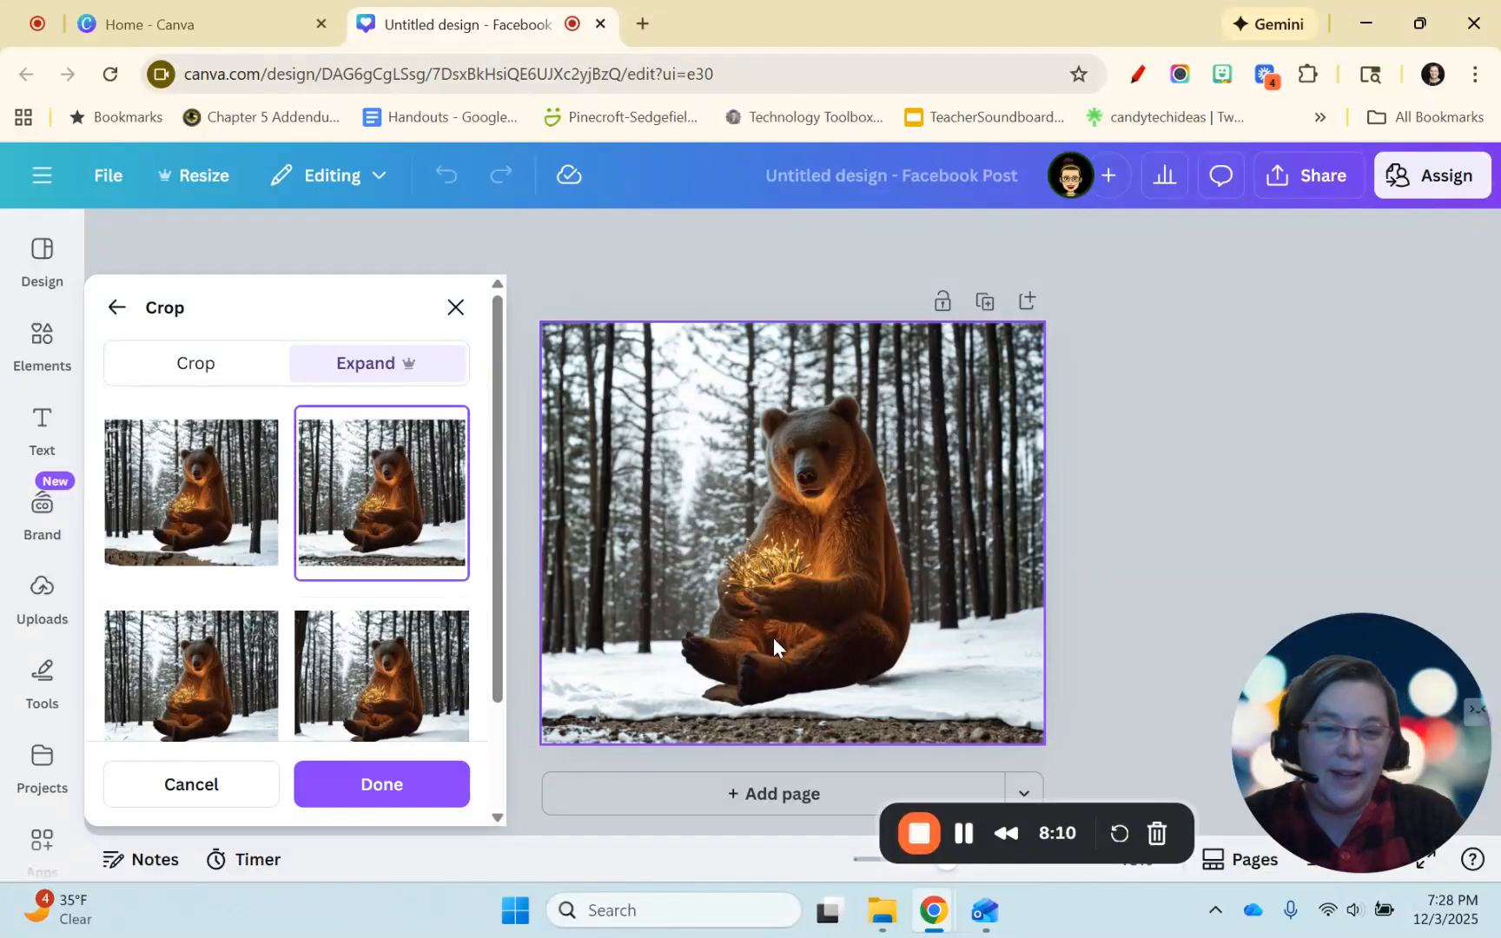
left_click(191, 491)
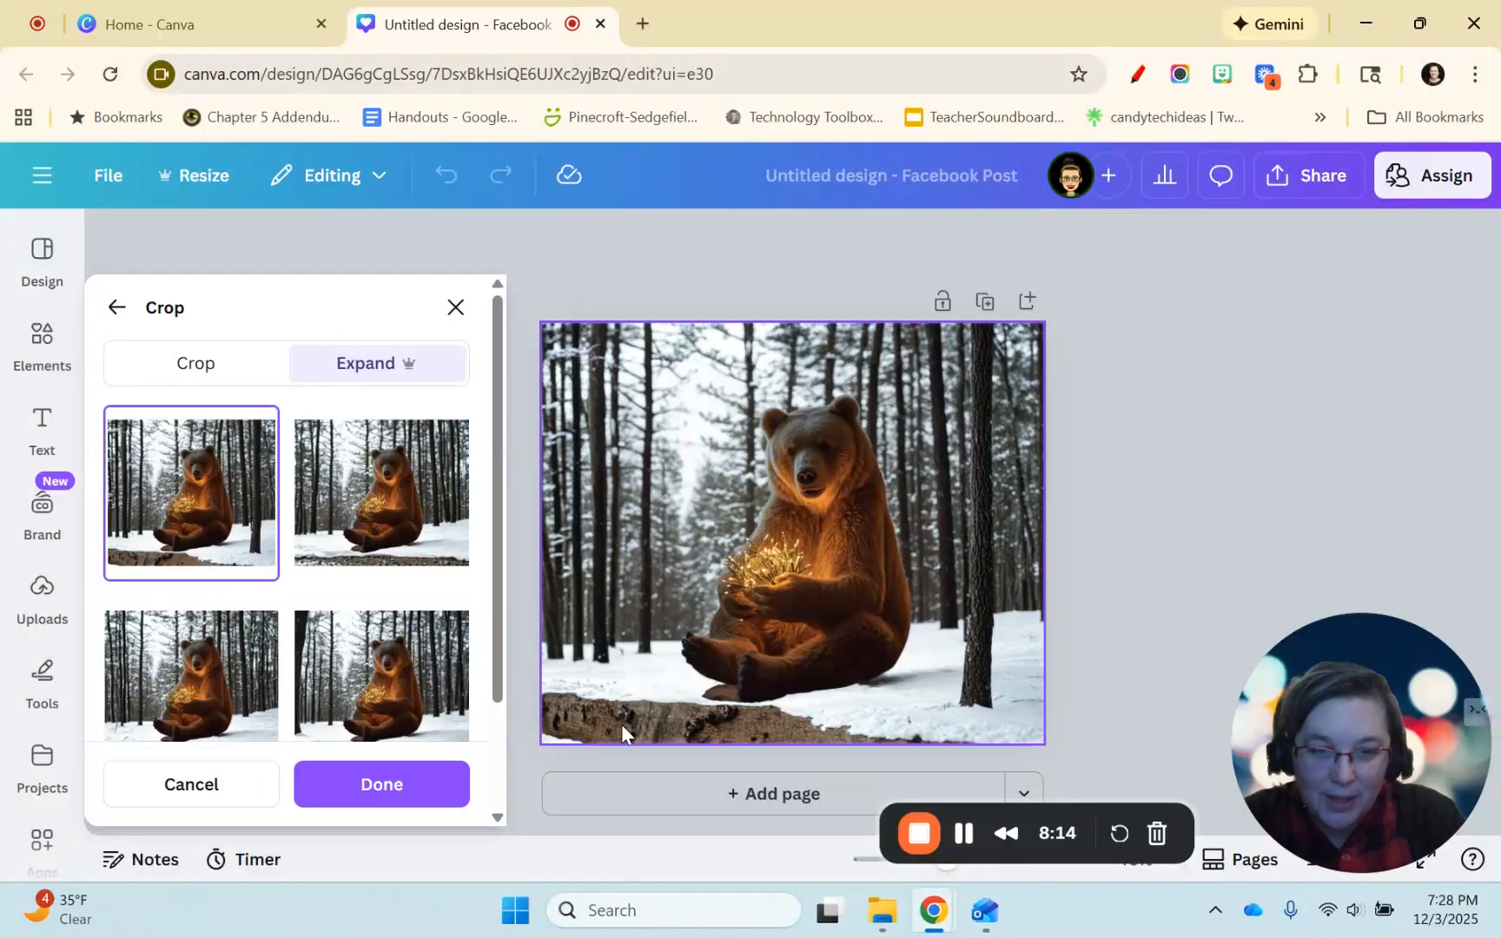
left_click(386, 686)
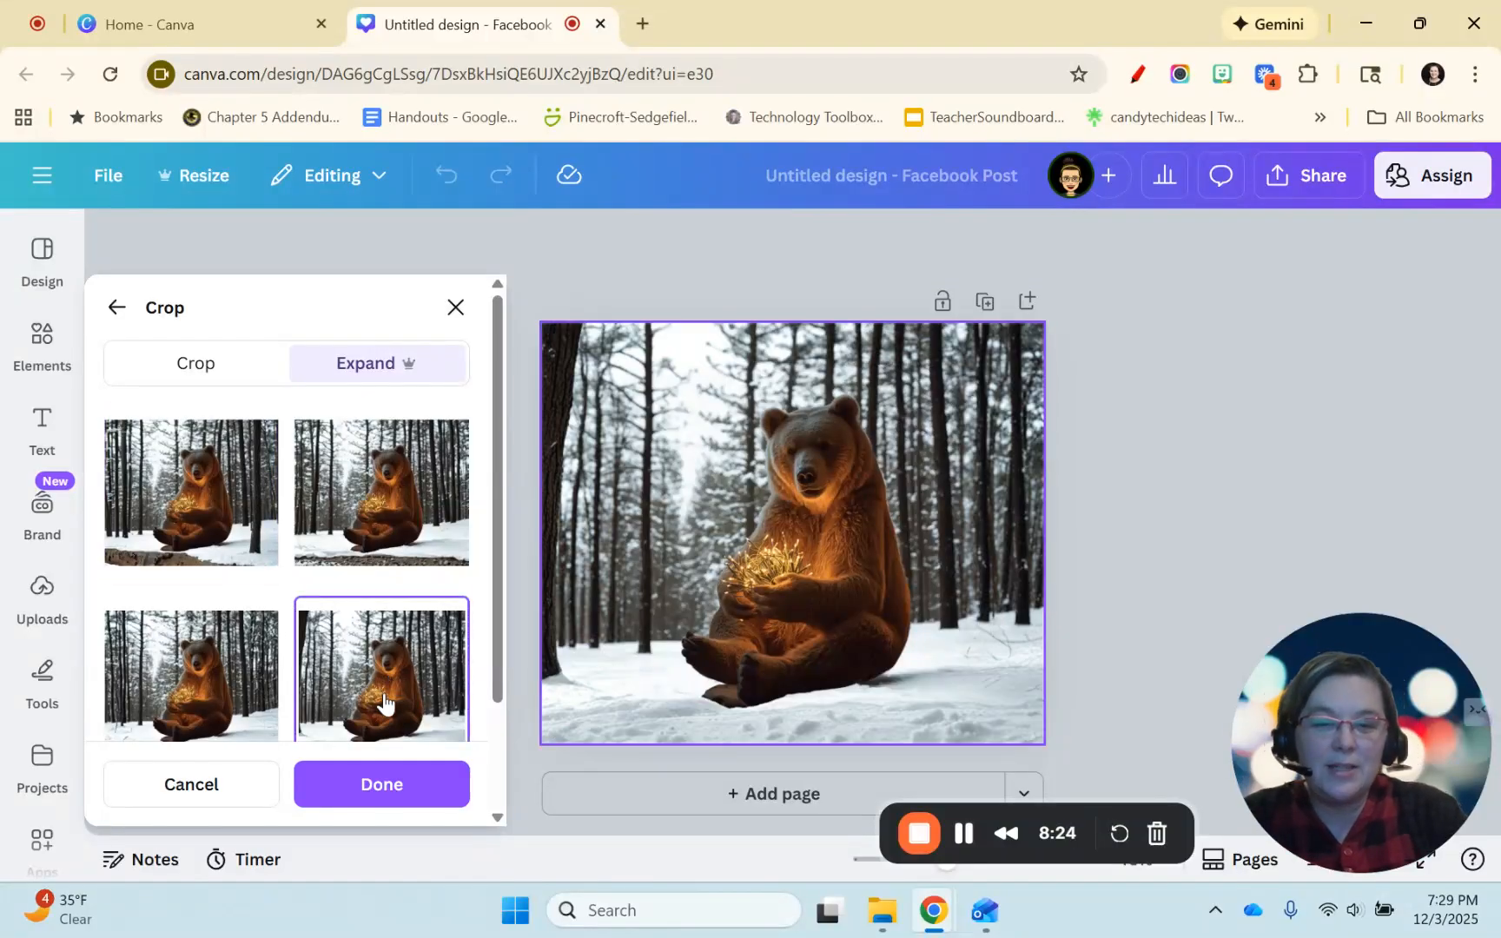
left_click(383, 797)
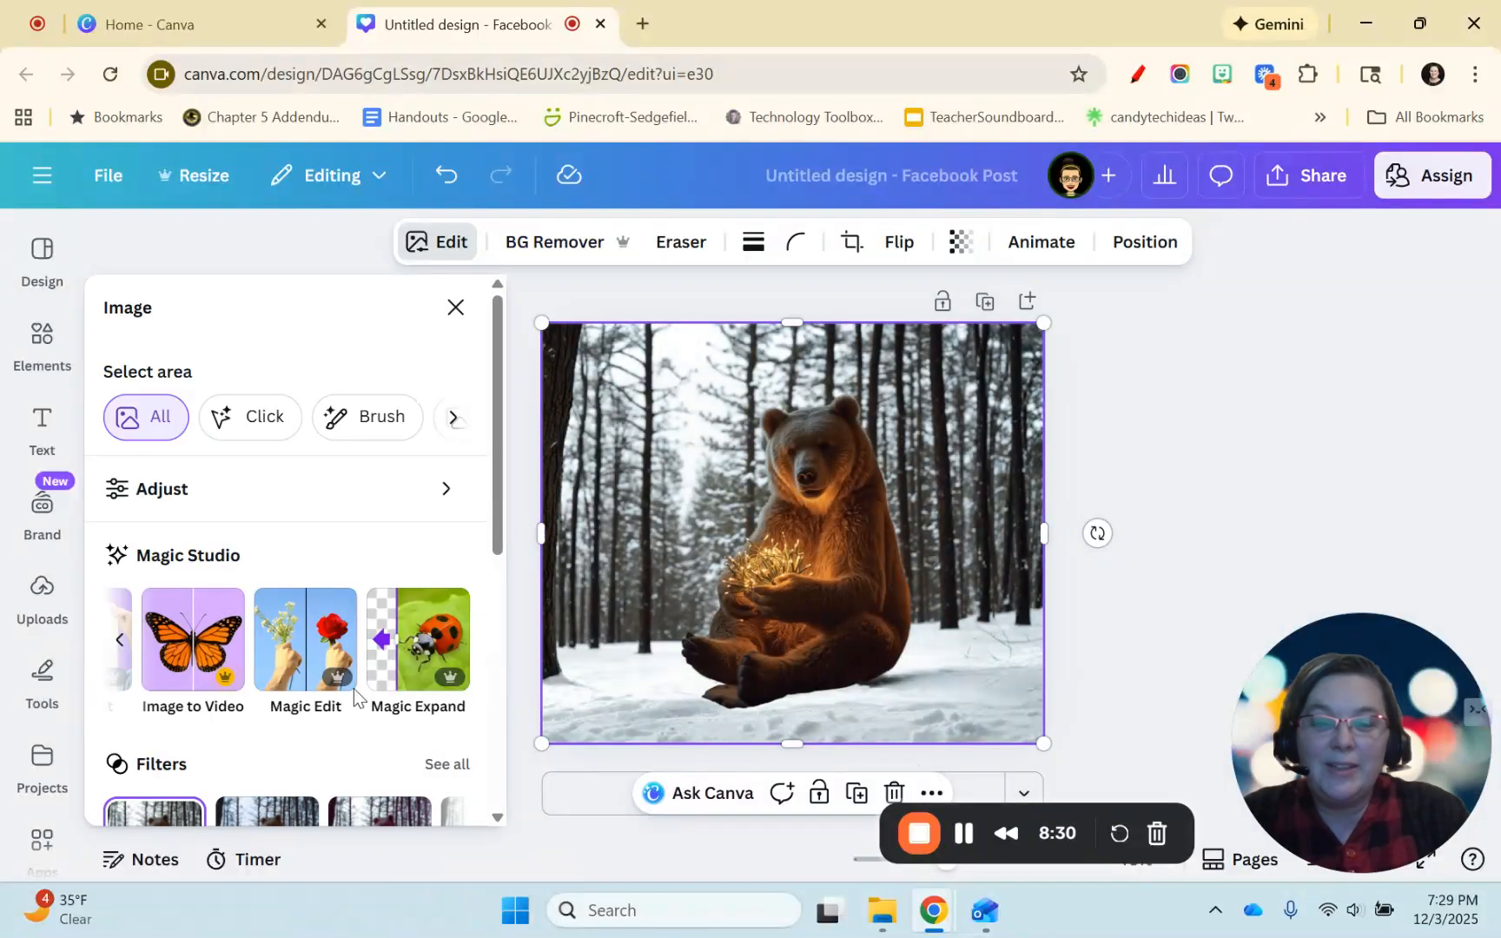
Open Magic Eraser for the bear image, try a brush size of 35, and look through its area selection modes
left_click(116, 645)
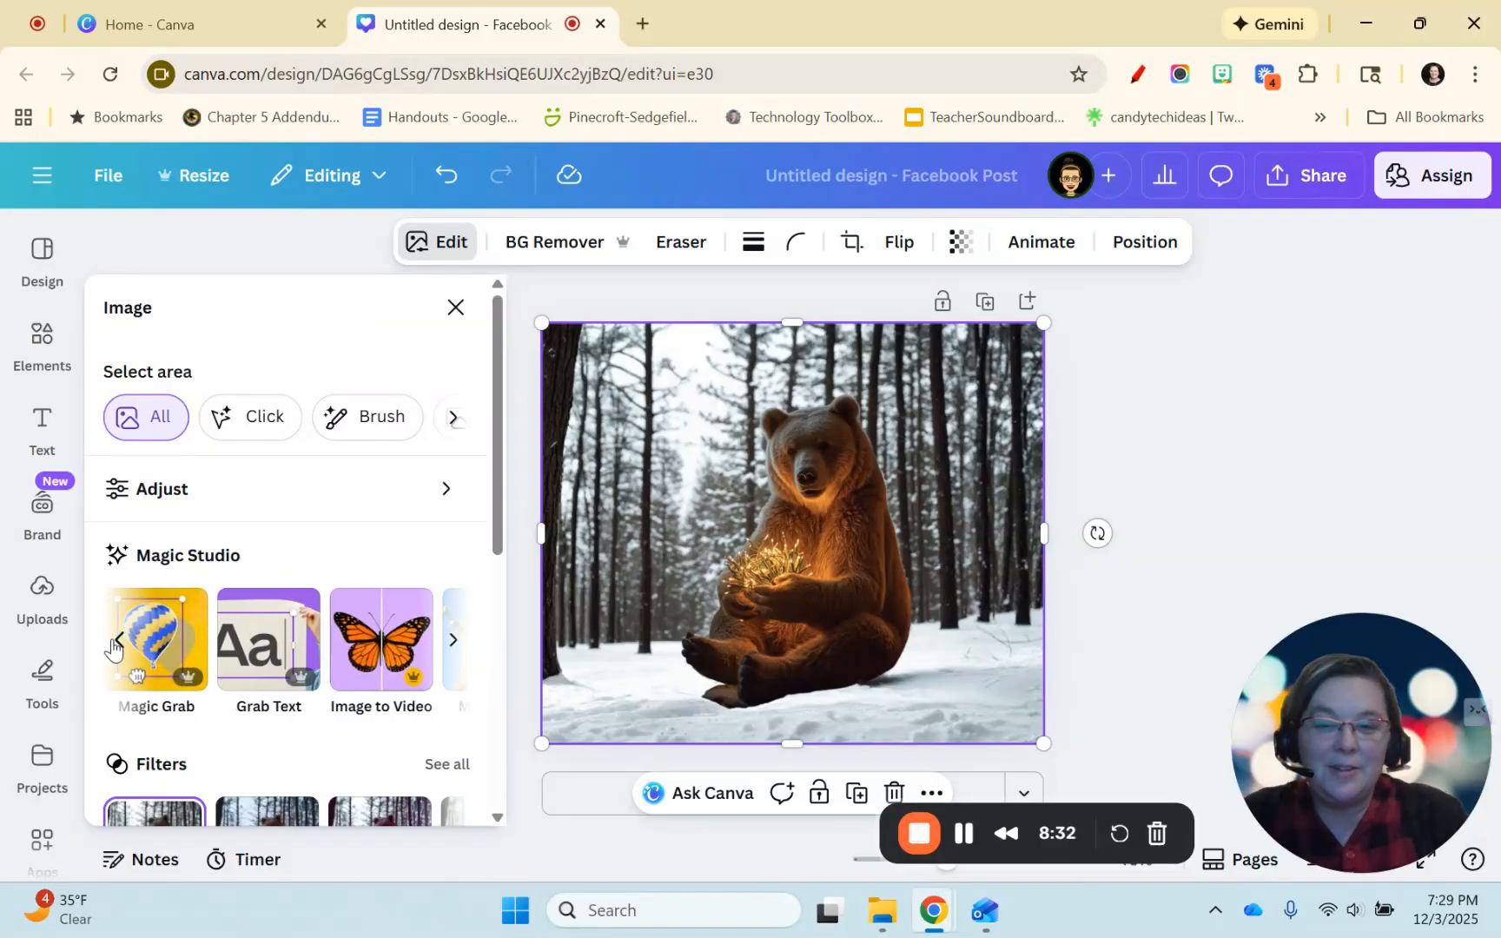
left_click(116, 645)
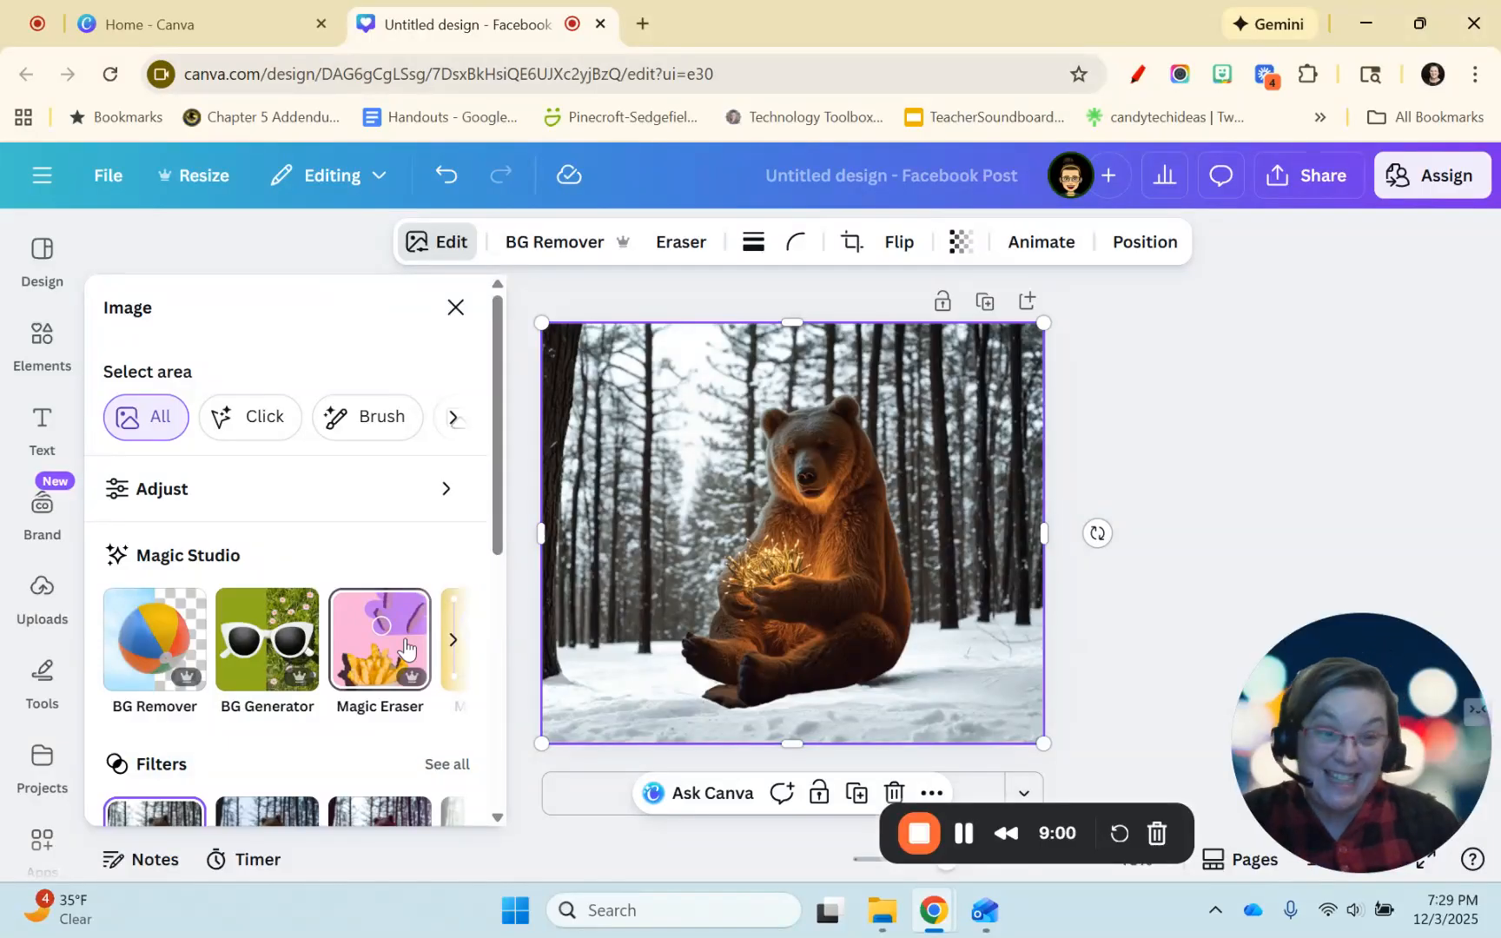
left_click(375, 621)
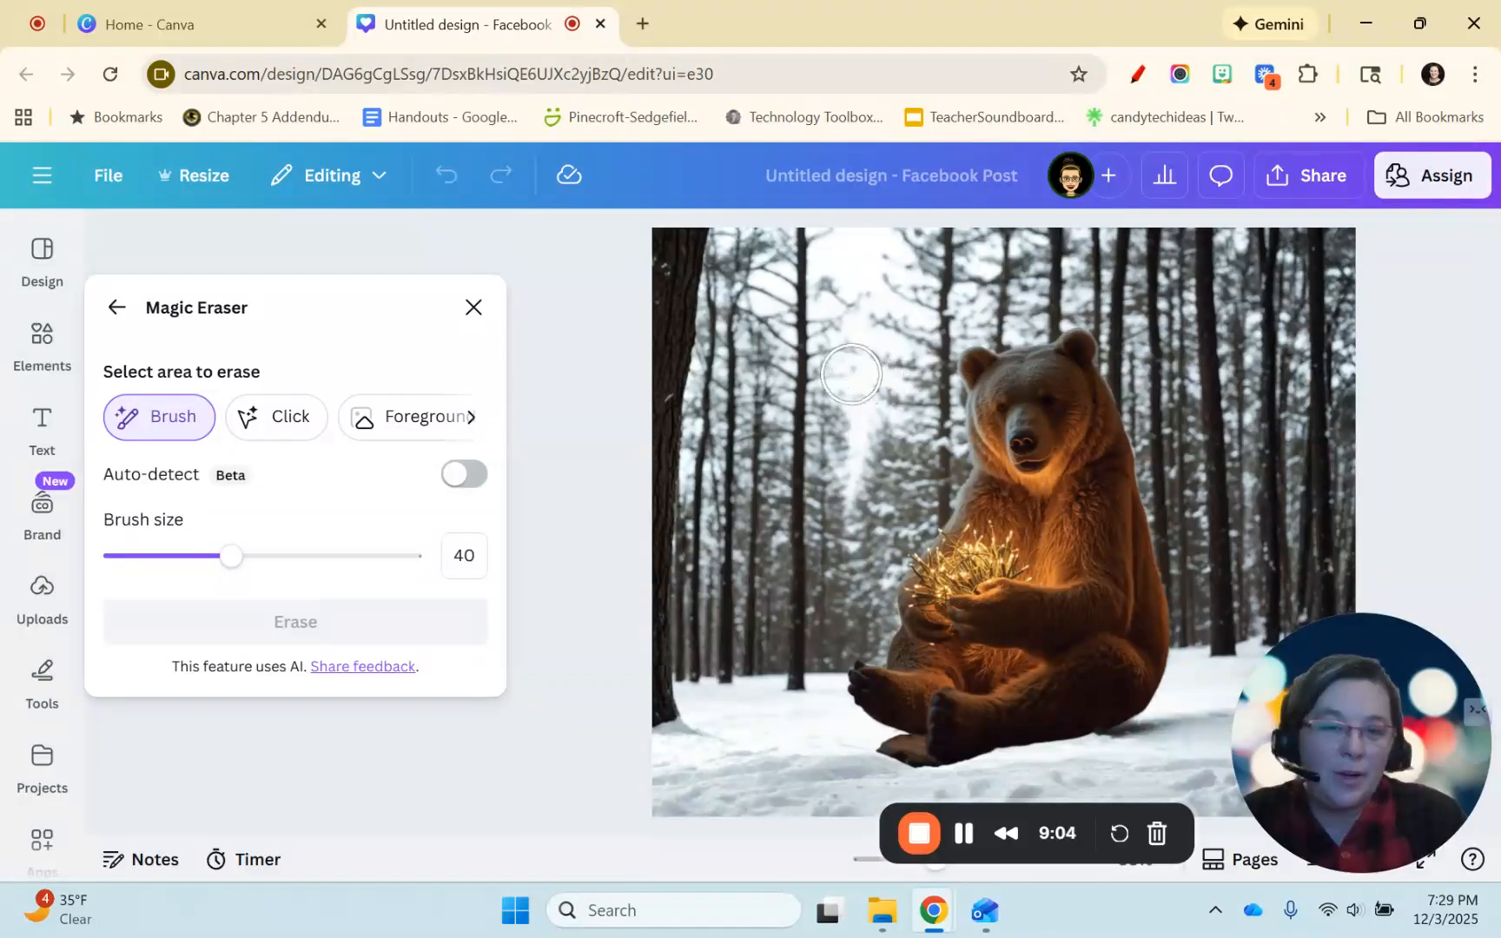
mouse_move(233, 559)
left_mouse_down()
mouse_move(132, 563)
mouse_move(217, 566)
left_mouse_up()
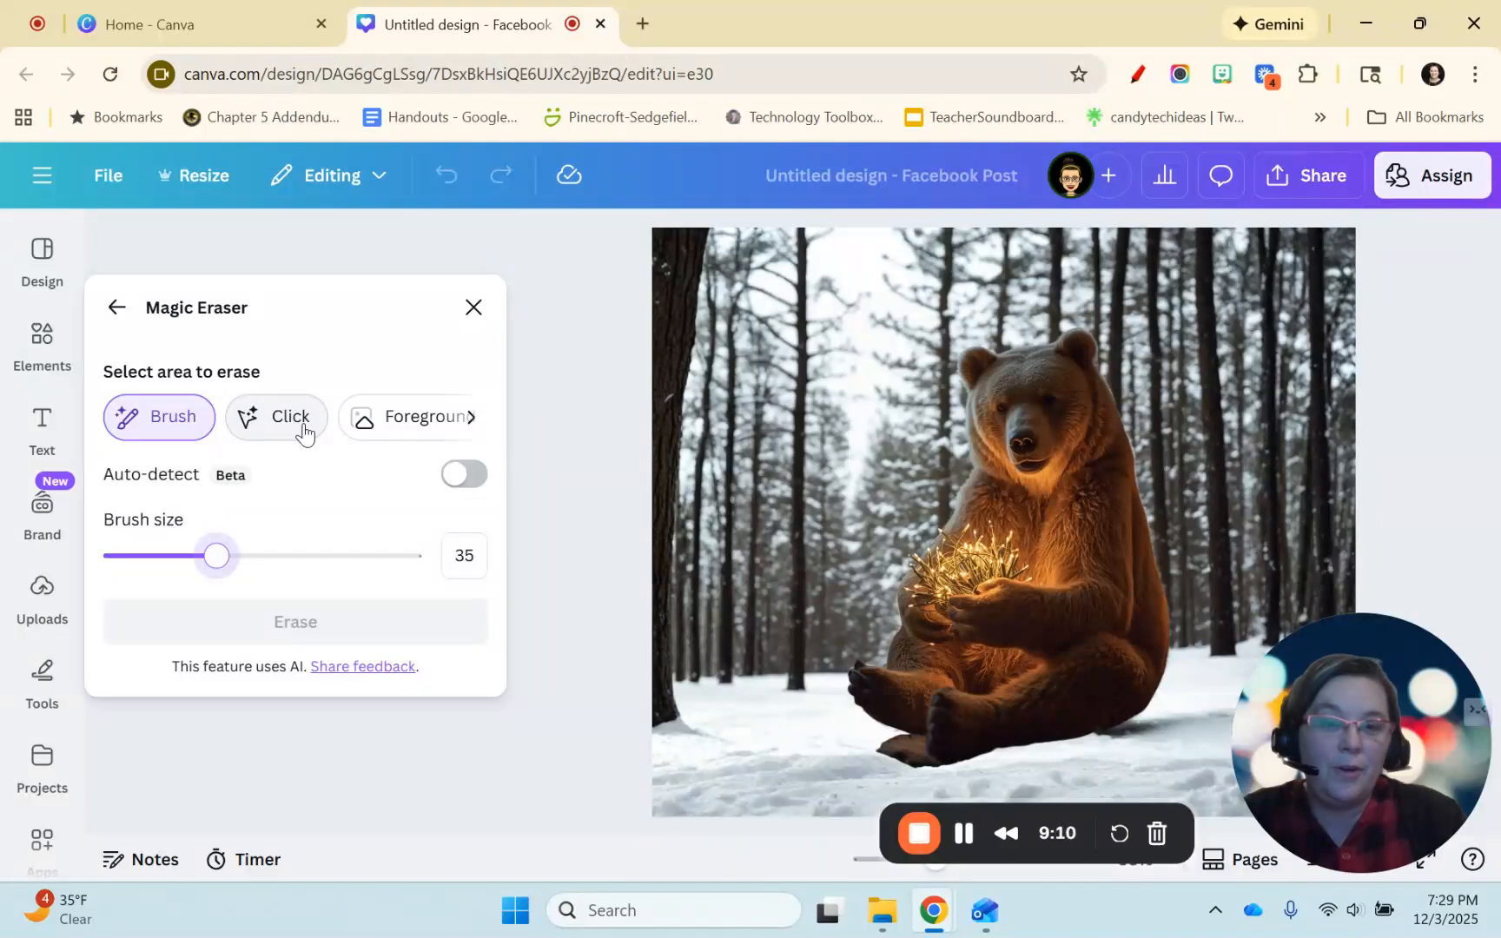
left_click(470, 423)
left_click(469, 425)
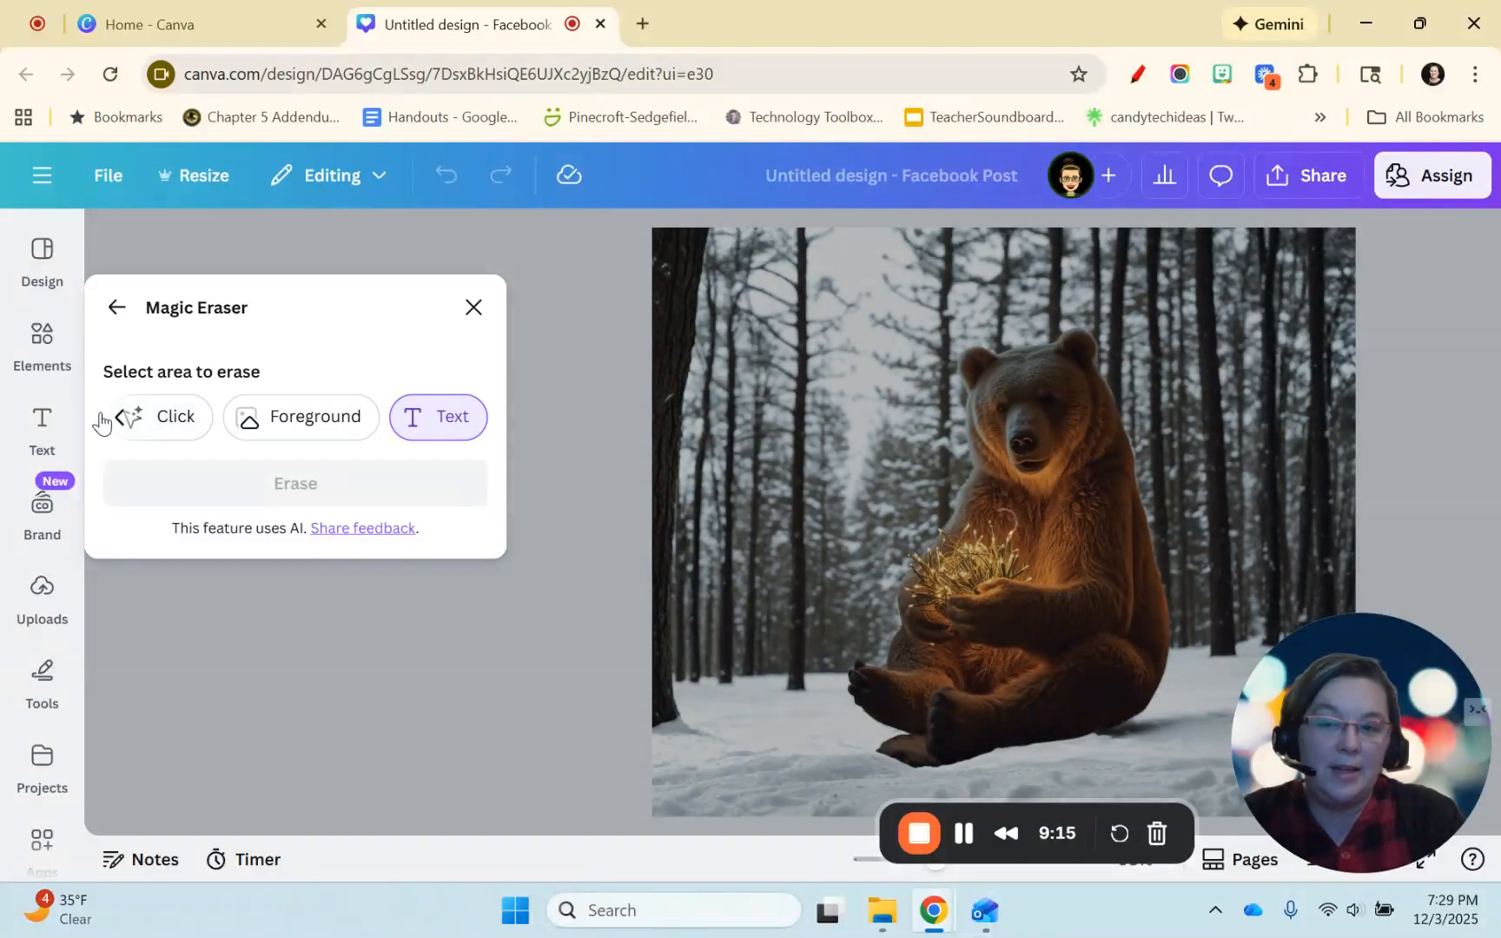
left_click(121, 421)
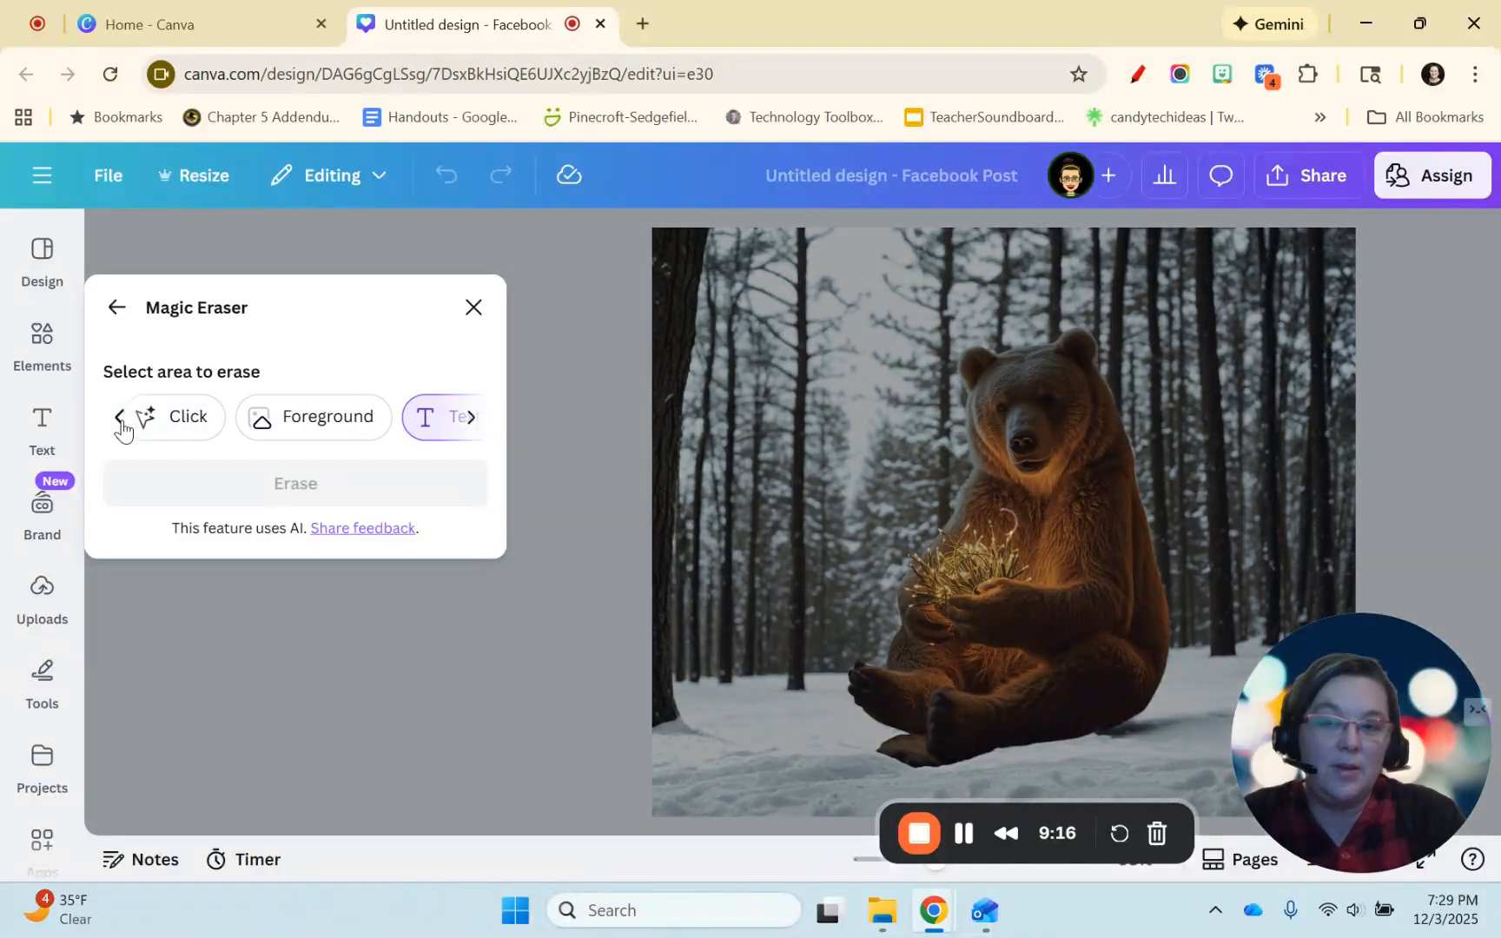
left_click(125, 426)
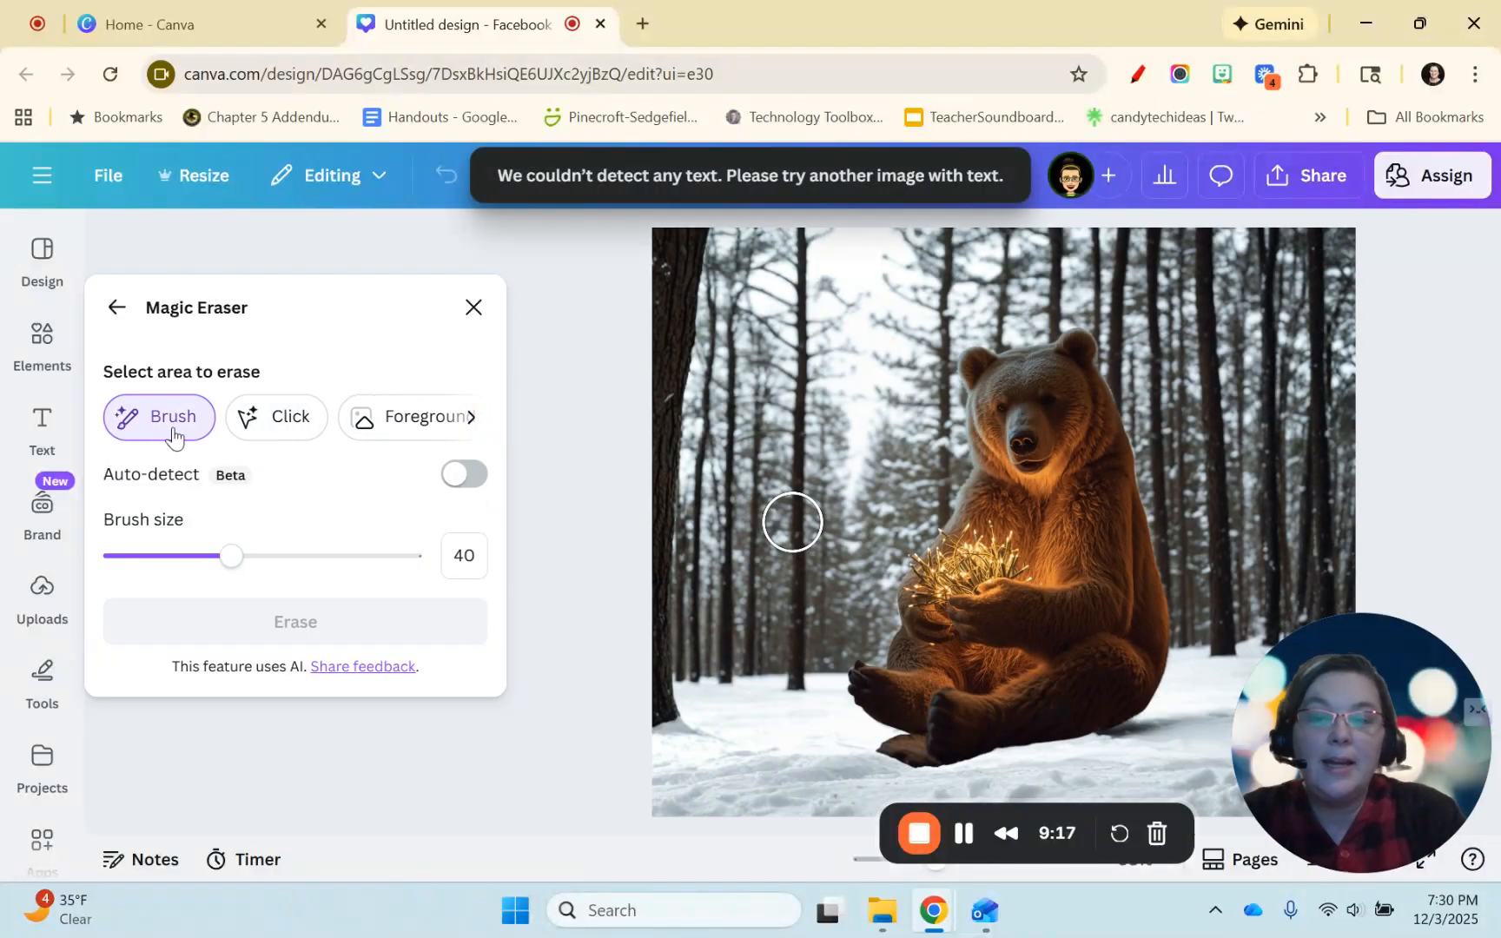
Erase the thick dark tree trunk along the image's left edge with a Magic Eraser brush size of 36
left_click_drag(227, 569, 218, 570)
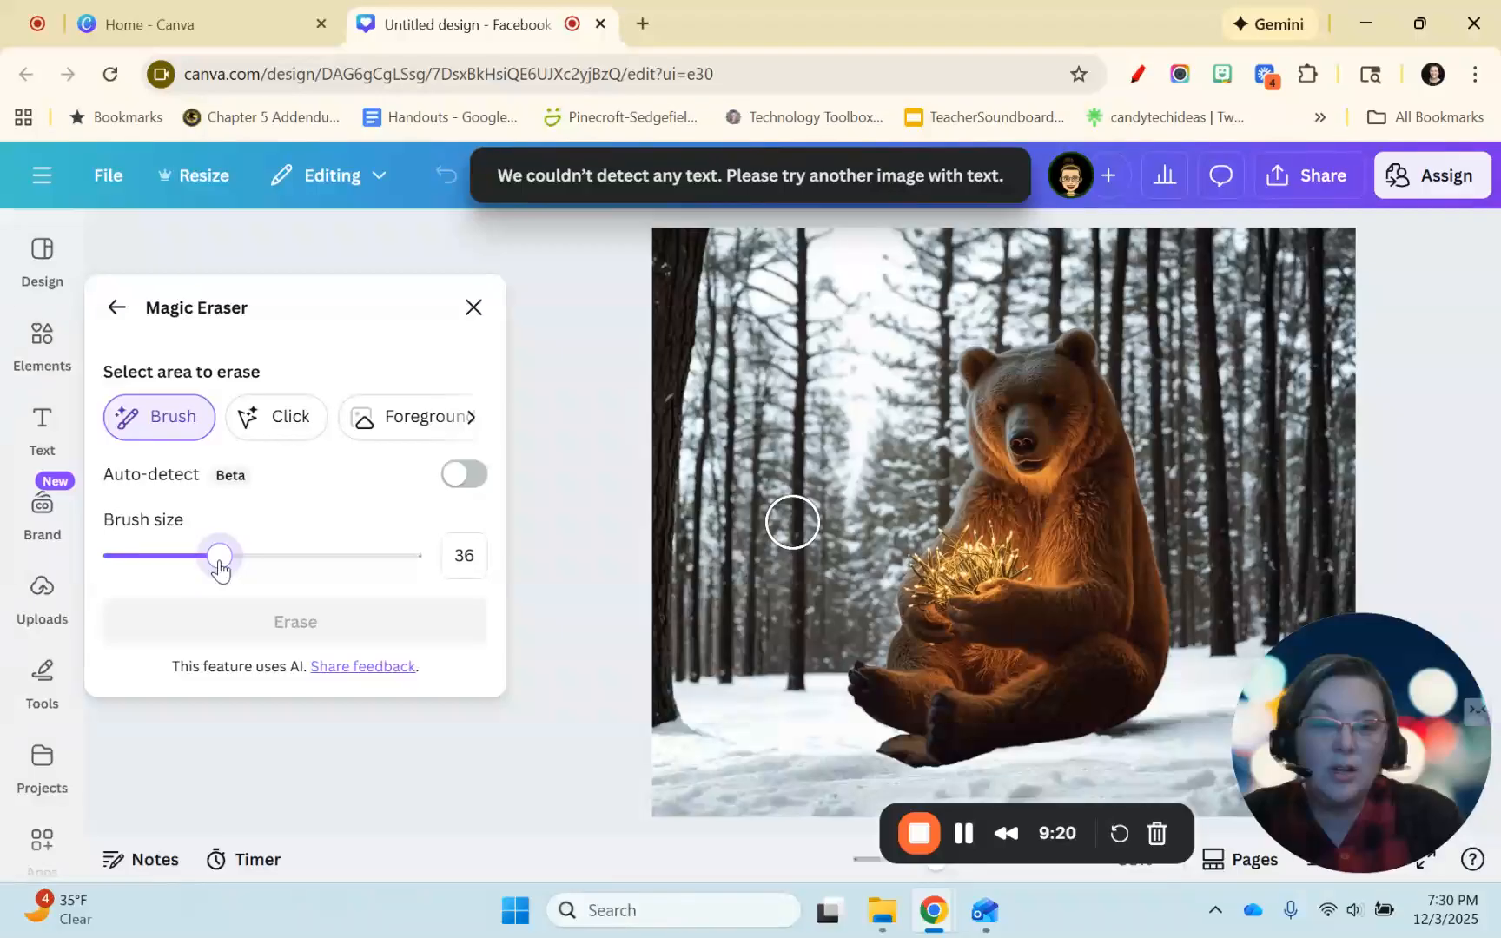
mouse_move(705, 248)
left_mouse_down()
mouse_move(649, 242)
mouse_move(675, 262)
mouse_move(646, 507)
mouse_move(646, 707)
mouse_move(668, 735)
mouse_move(656, 463)
mouse_move(671, 321)
left_mouse_up()
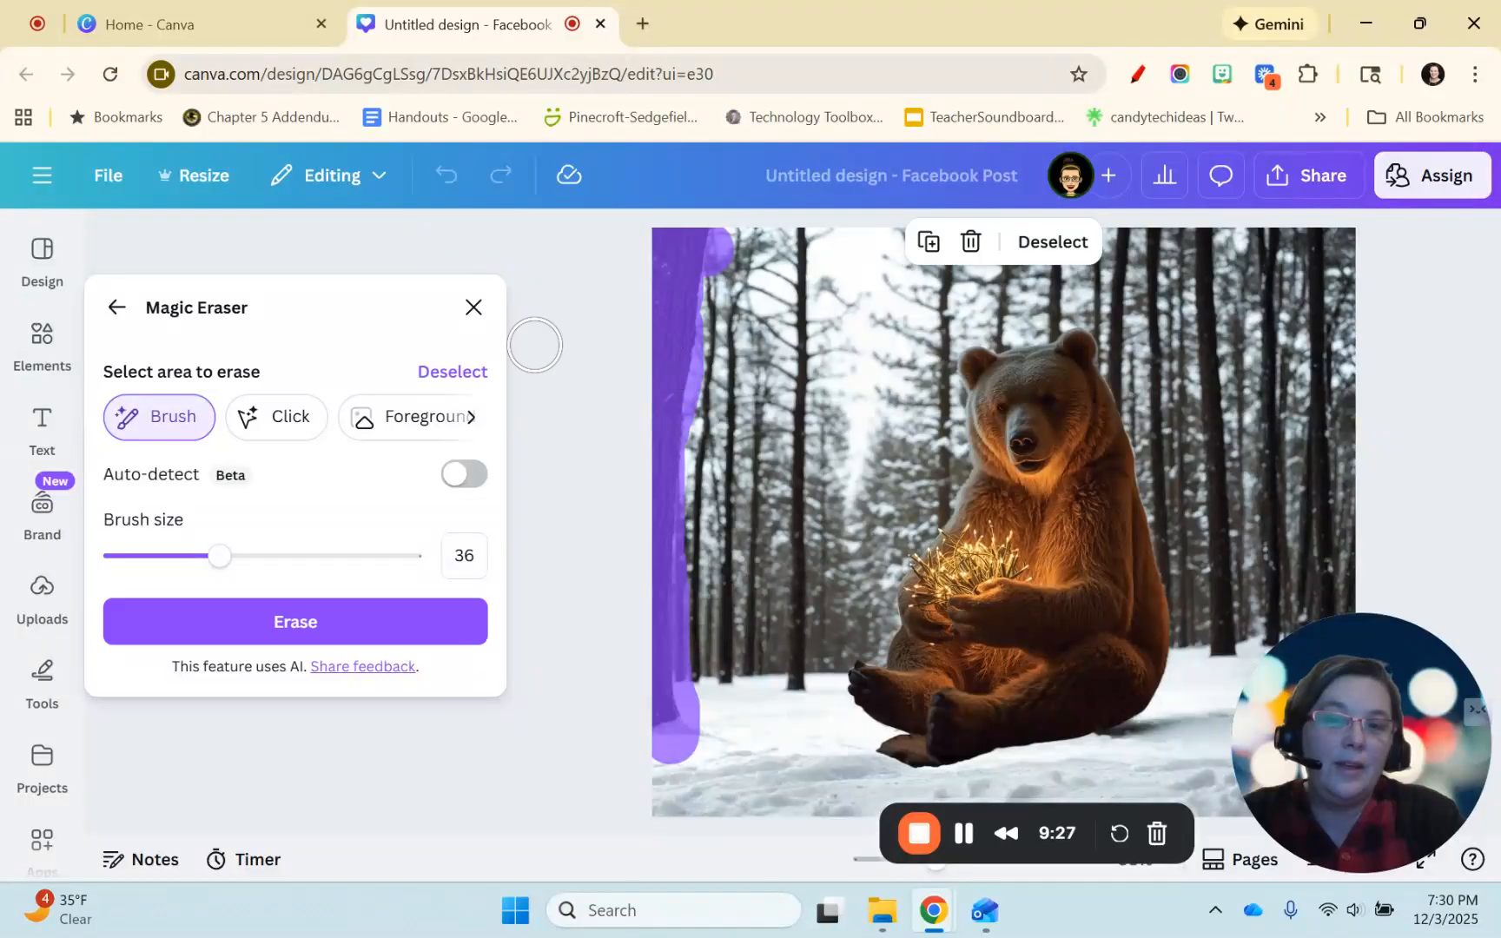
left_click(358, 610)
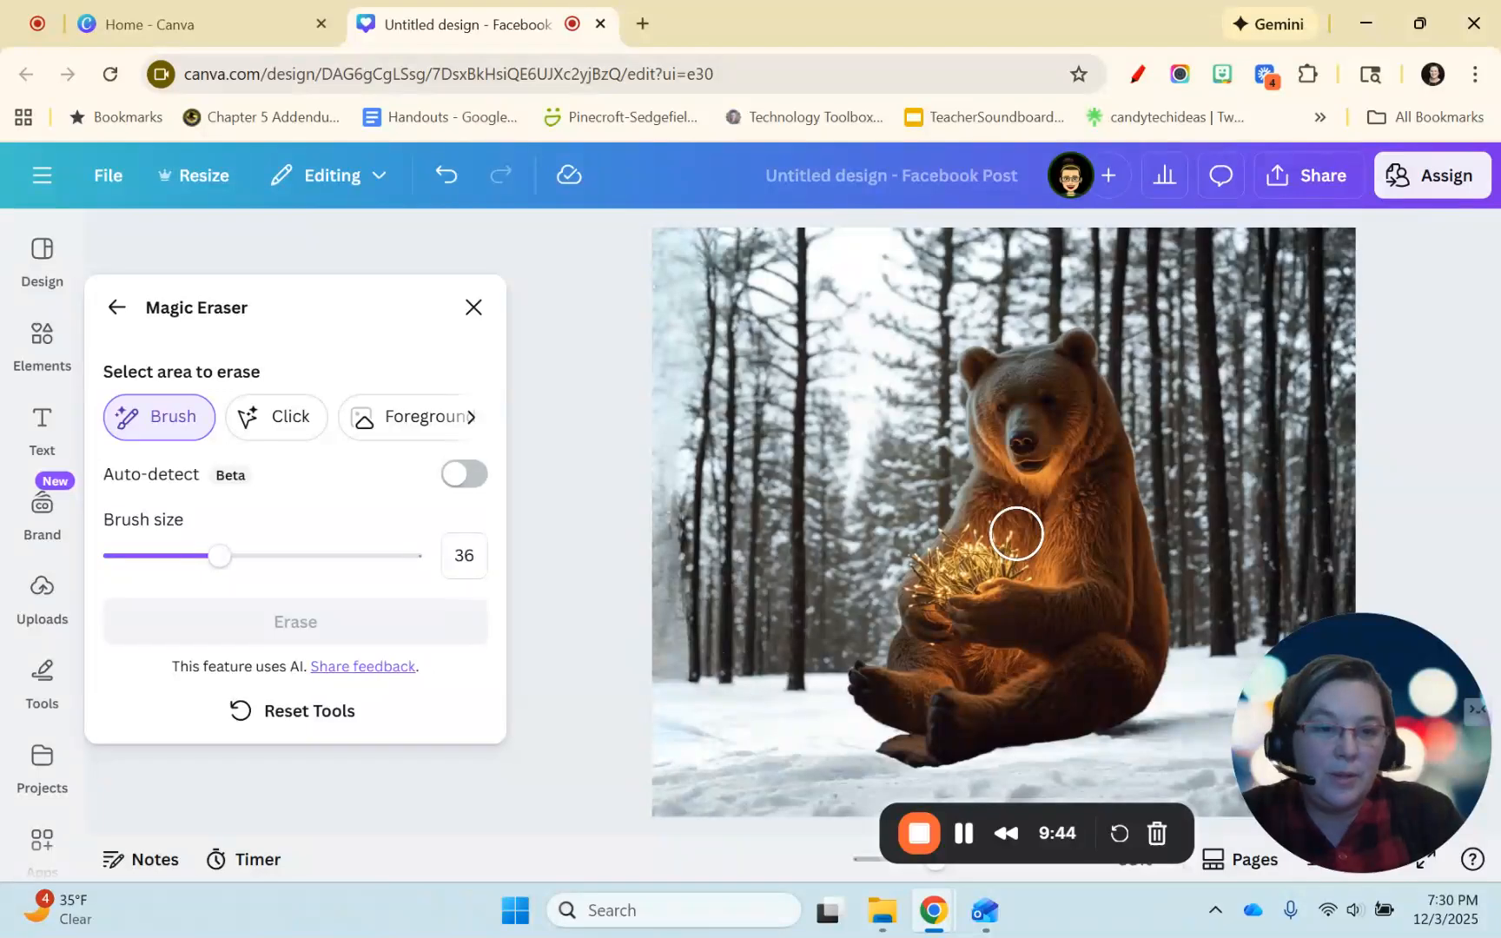
Erase the leftover patch at the image's upper-left corner and close Magic Eraser
mouse_move(674, 235)
left_mouse_down()
mouse_move(684, 702)
mouse_move(684, 252)
left_mouse_up()
left_click(323, 624)
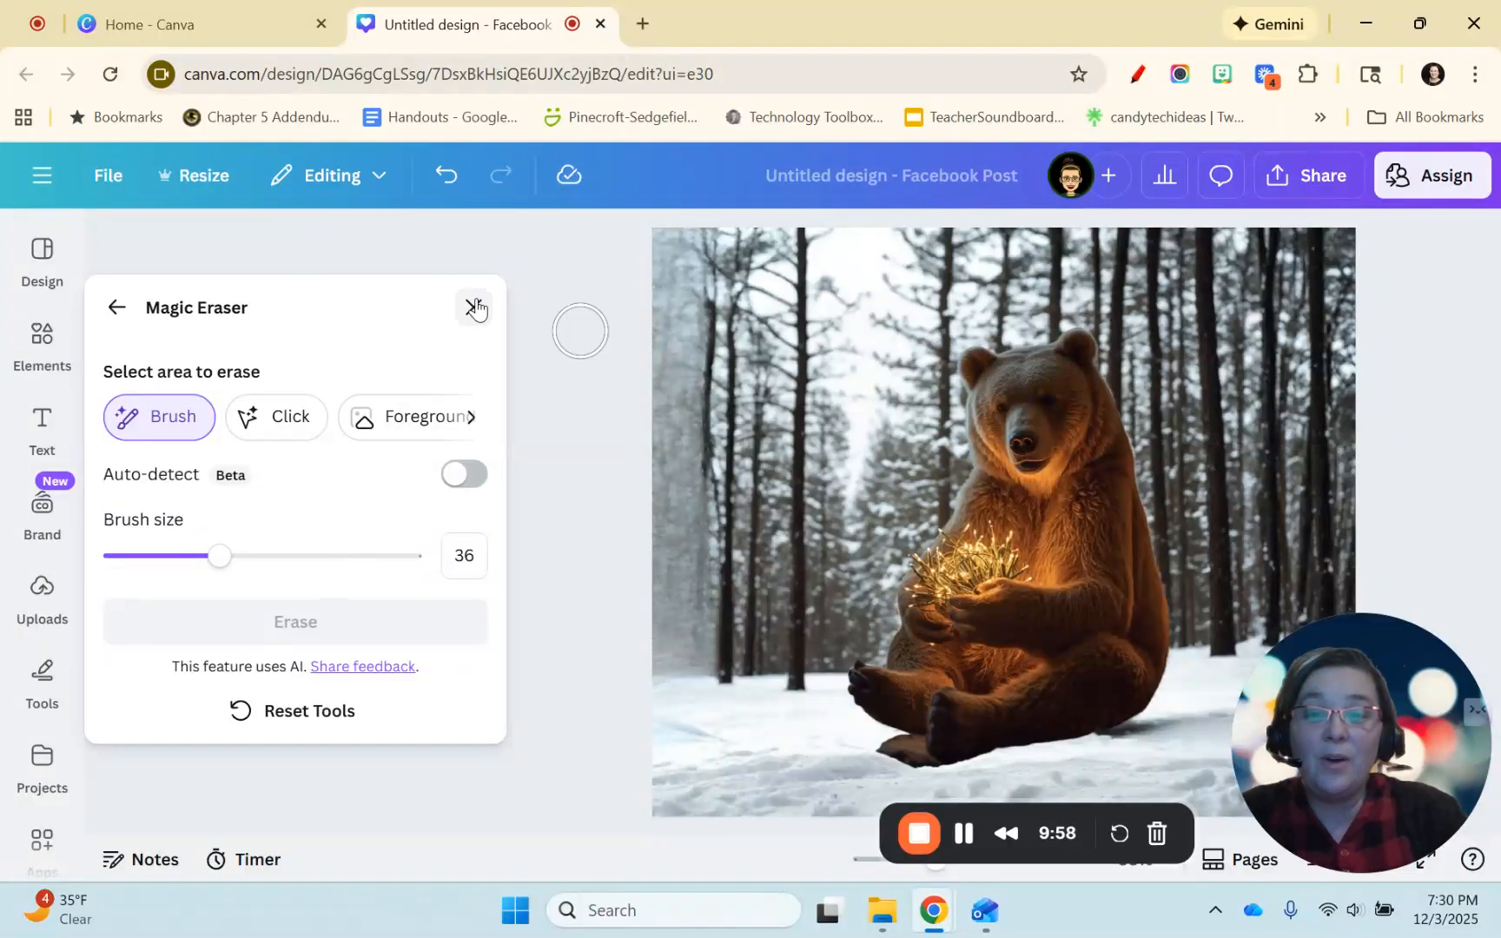
left_click(474, 307)
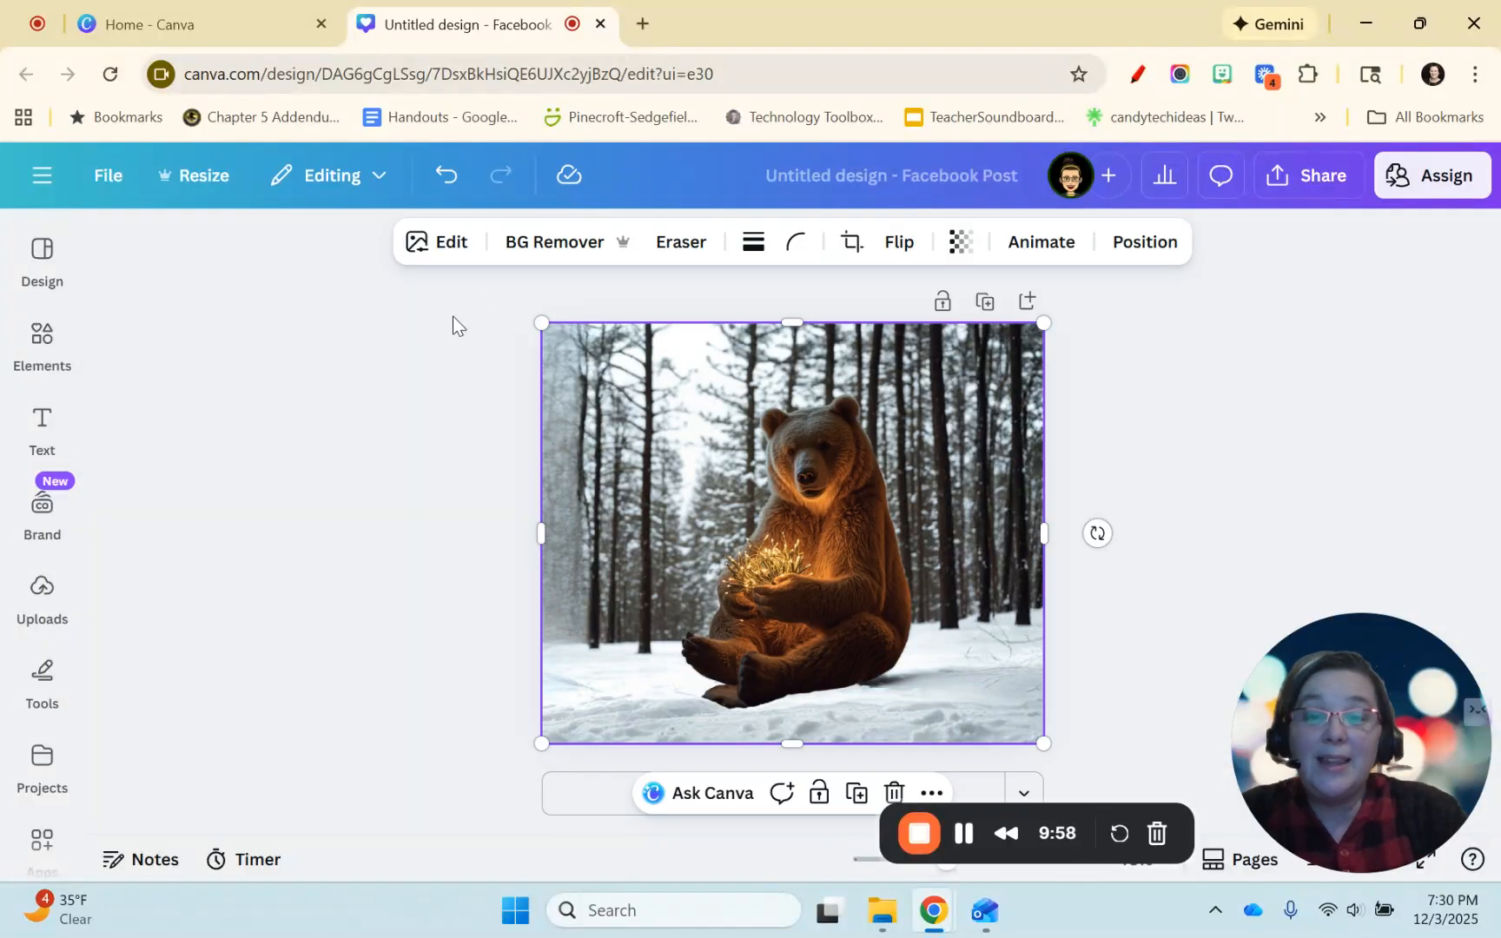
Use Magic Edit with brush size 40 over the bear image's left edge to generate "Edge of a brick house"
left_click(448, 251)
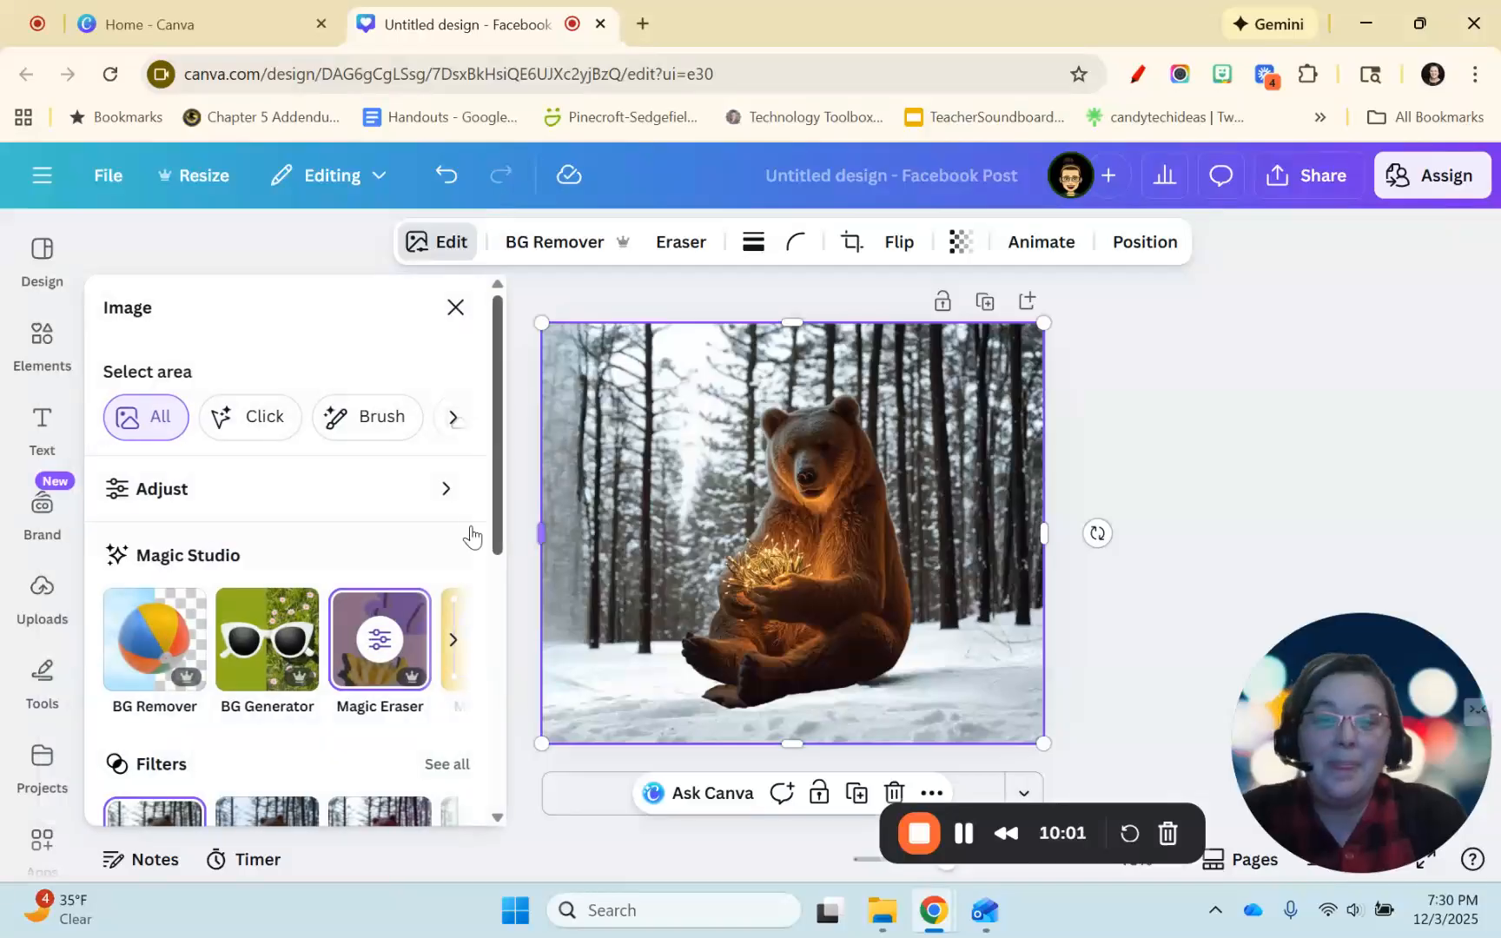
left_click(450, 640)
left_click(451, 640)
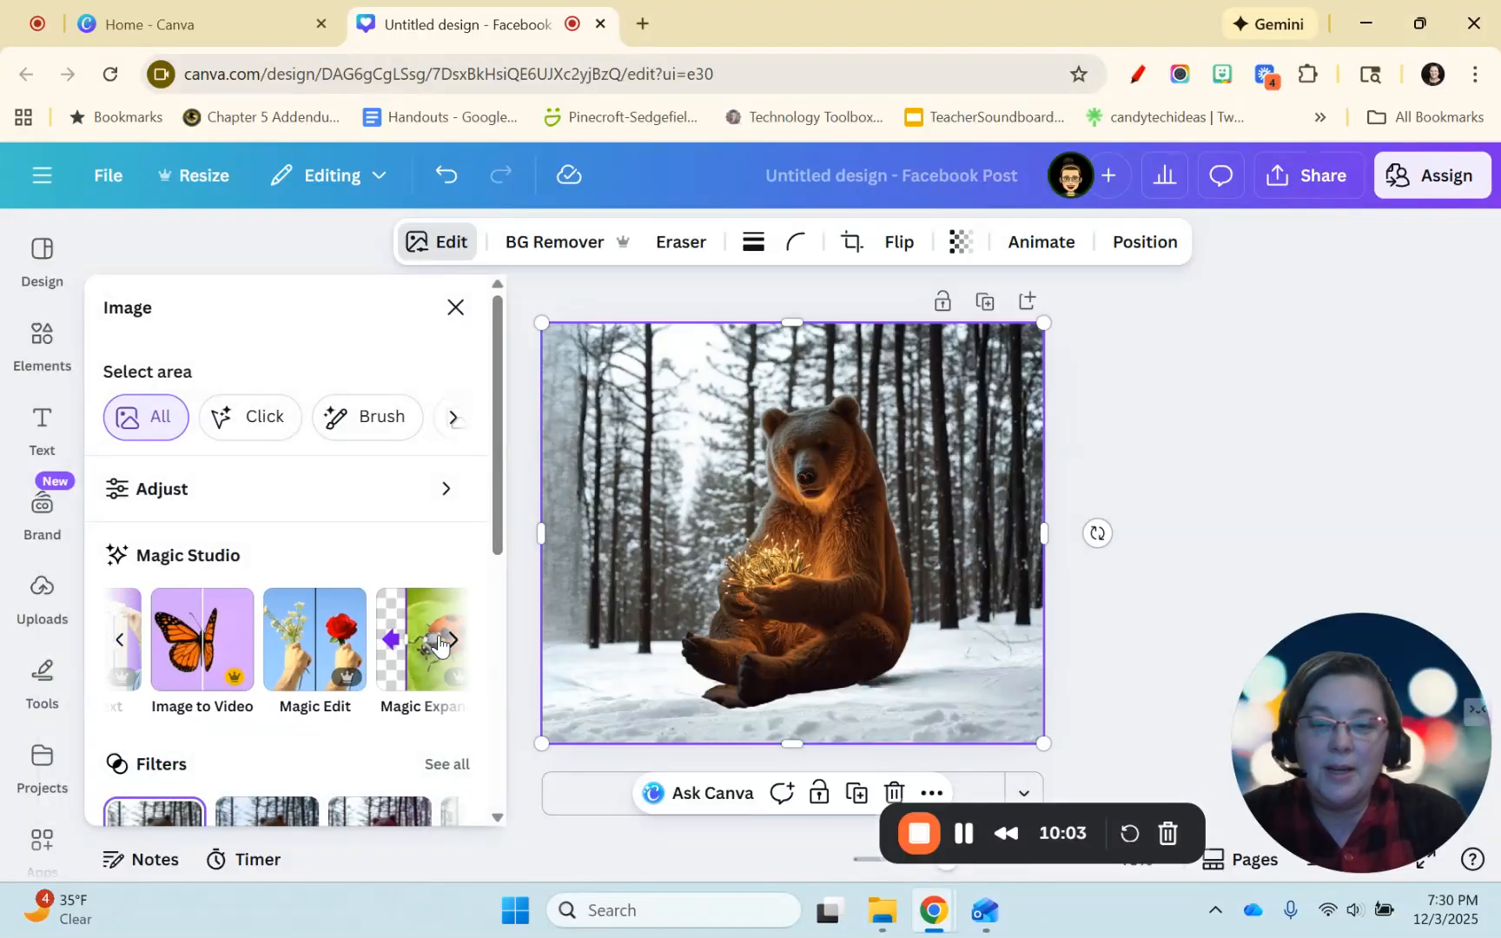
left_click(327, 643)
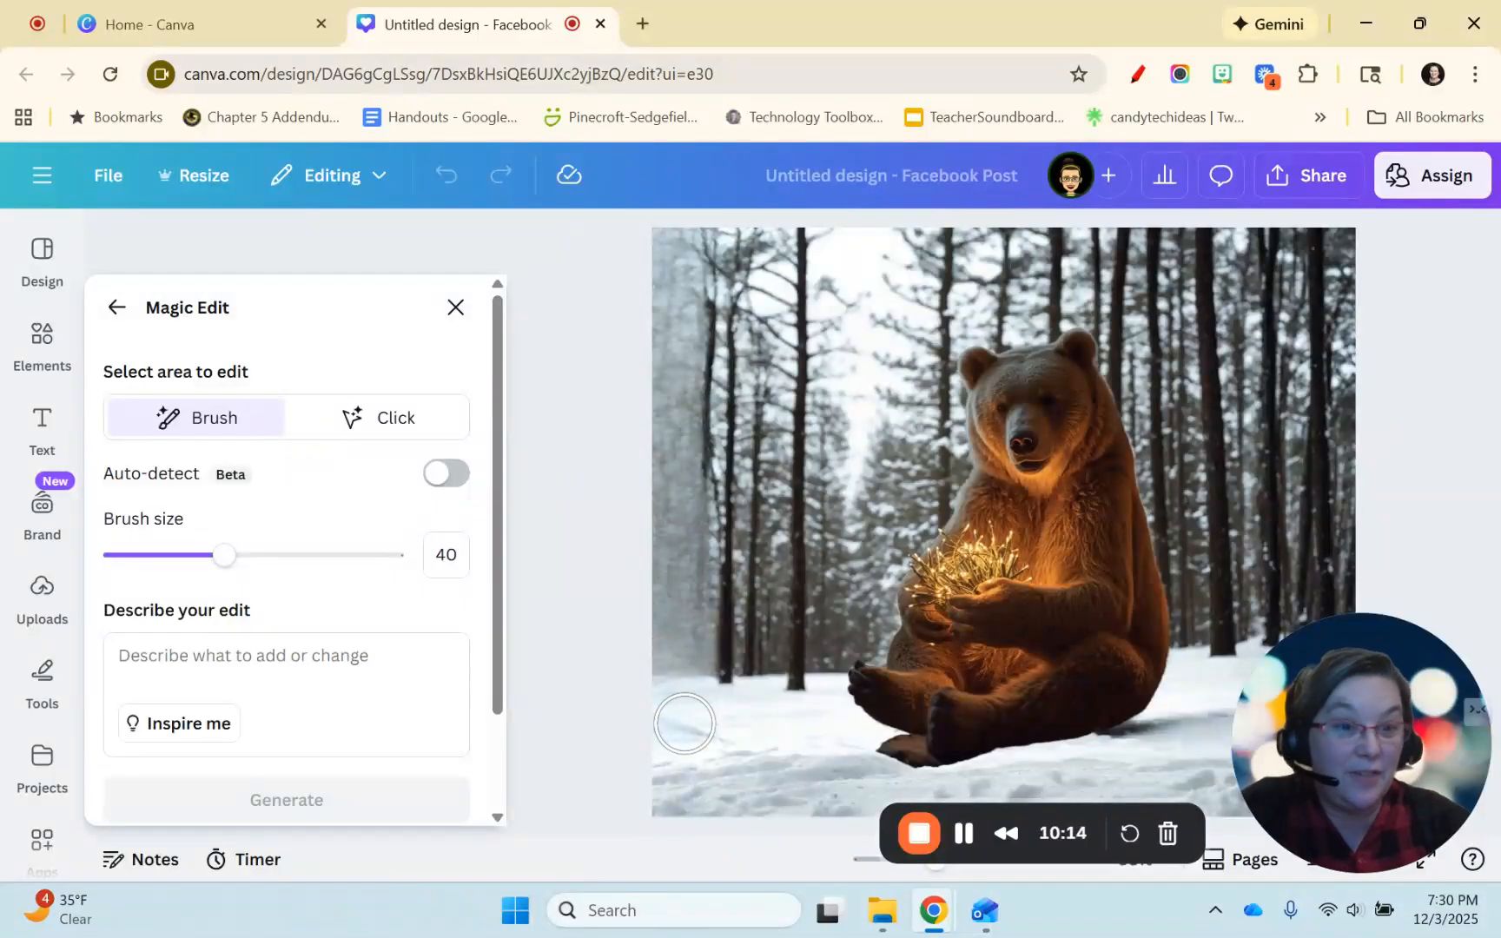
mouse_move(686, 253)
left_mouse_down()
mouse_move(651, 289)
mouse_move(685, 336)
mouse_move(696, 260)
mouse_move(670, 524)
mouse_move(678, 804)
mouse_move(700, 239)
left_mouse_up()
left_click(245, 651)
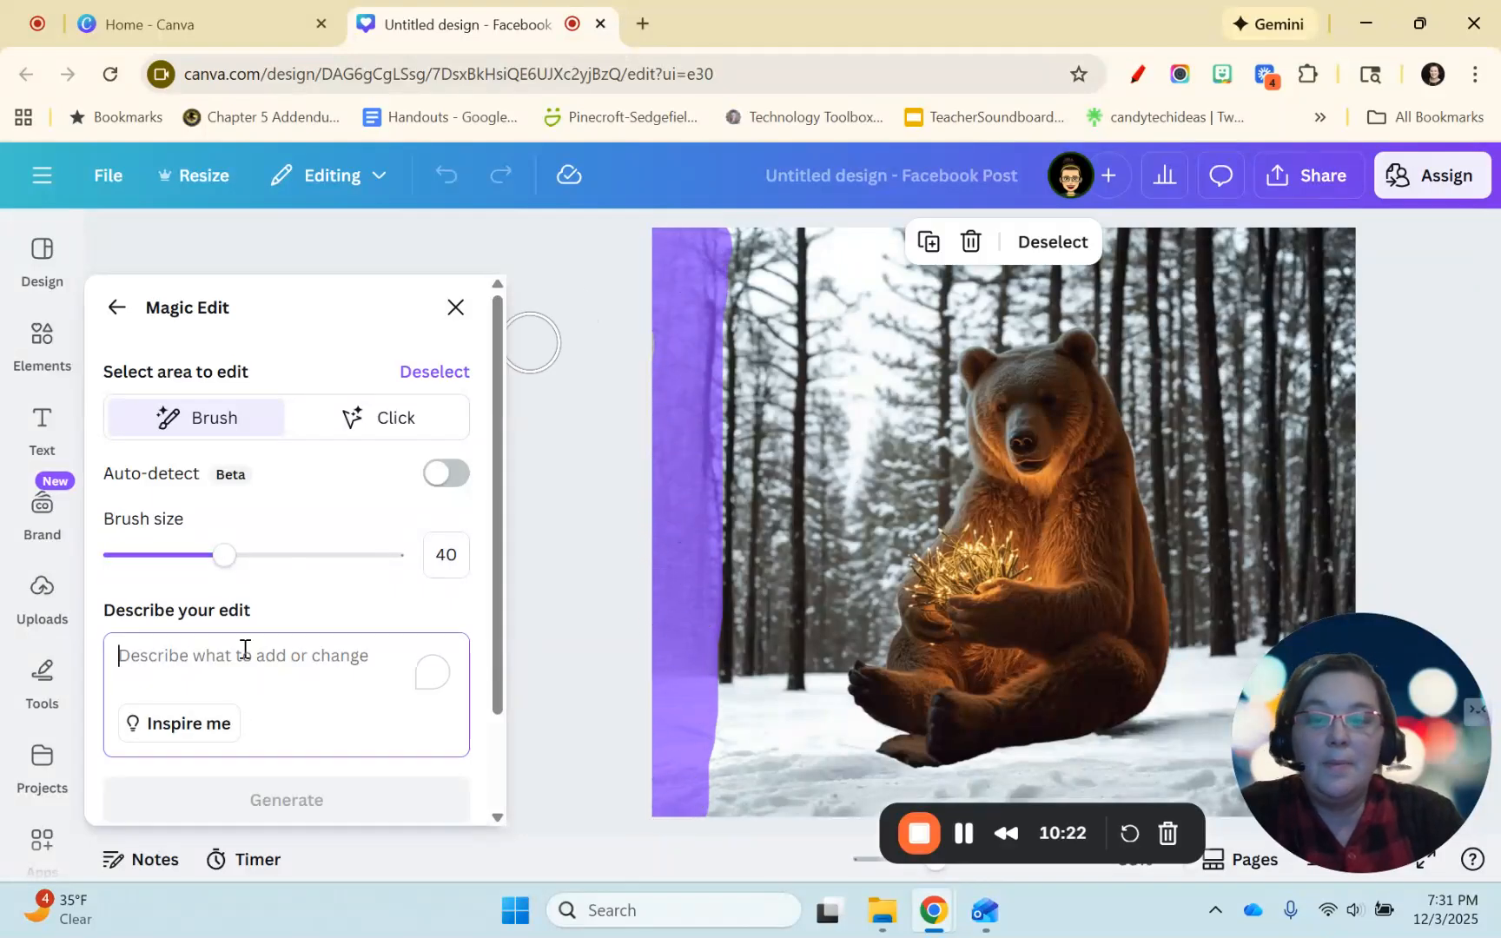
type("Edge of a brick to")
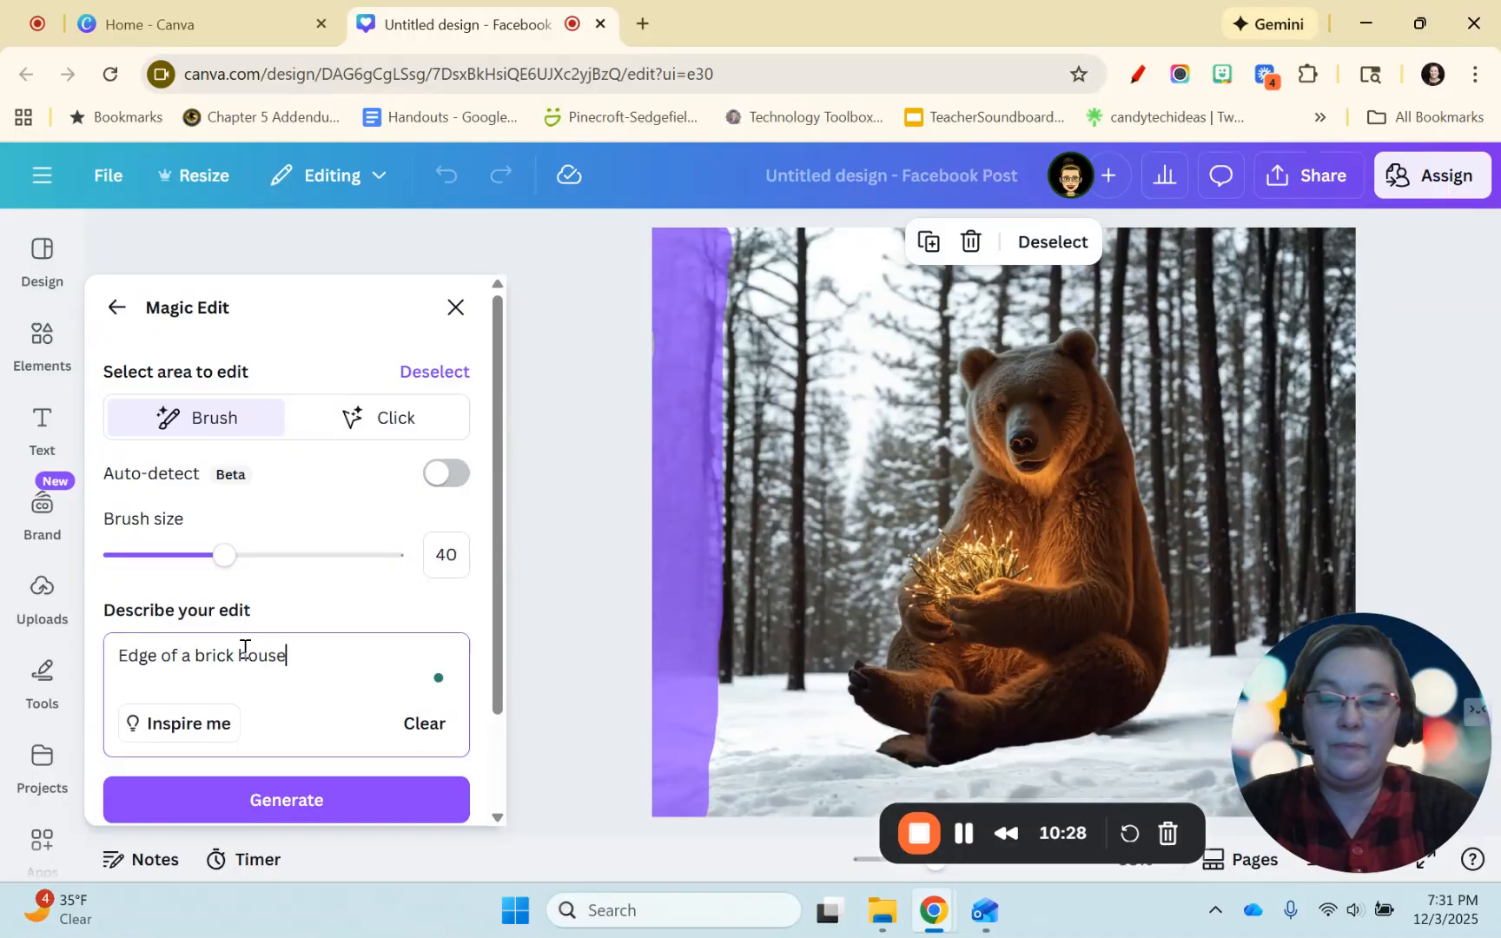
left_click(325, 804)
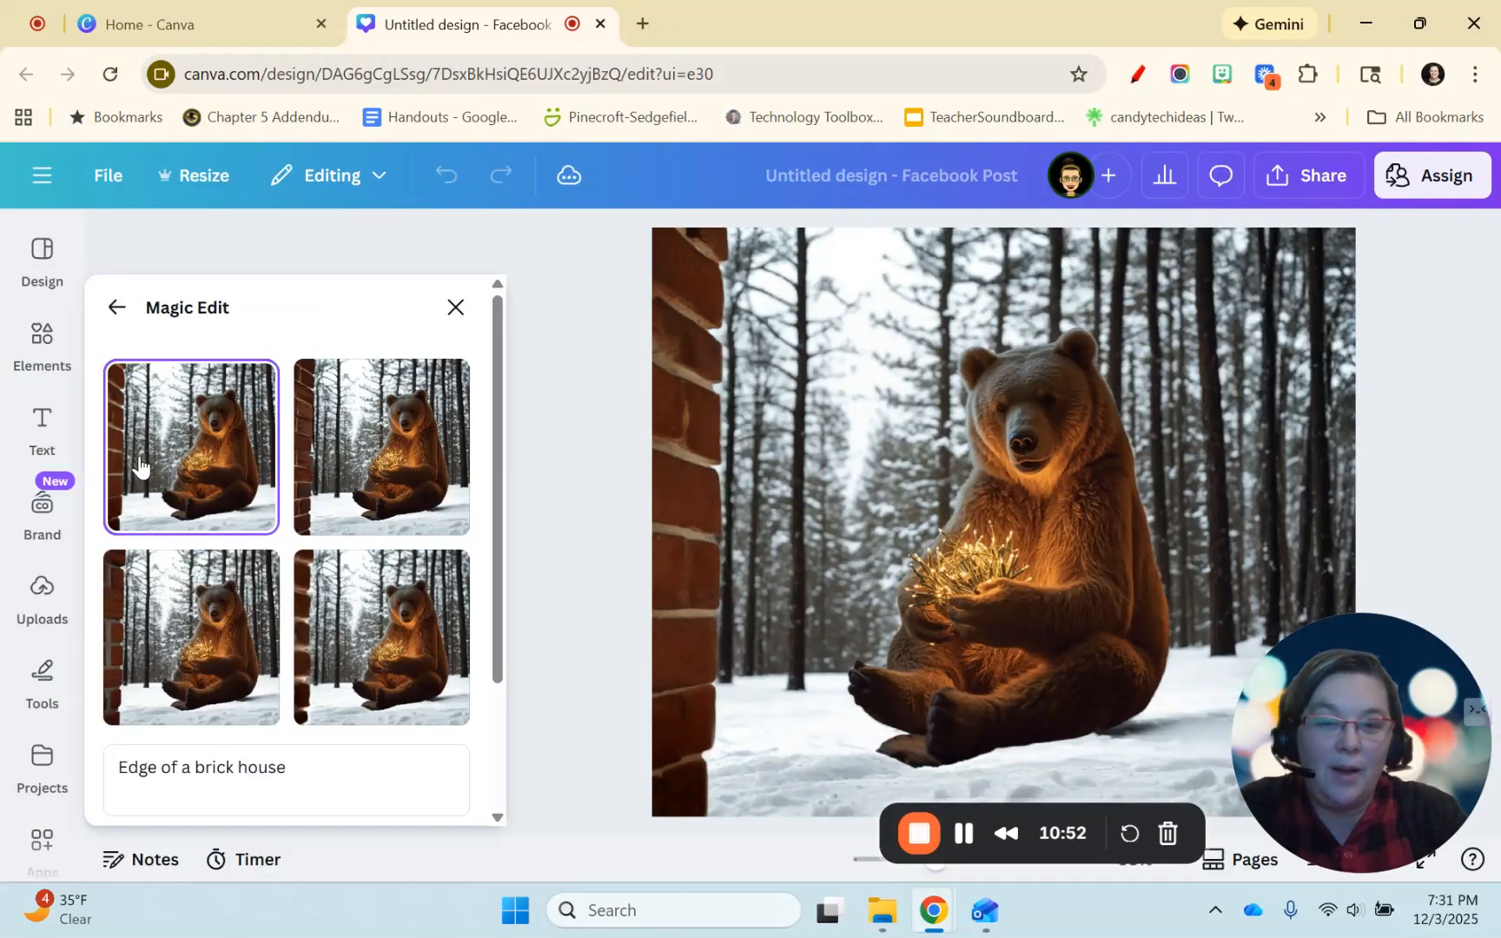
Compare the generated brick wall versions, keep the second one, and leave Magic Edit
left_click(340, 452)
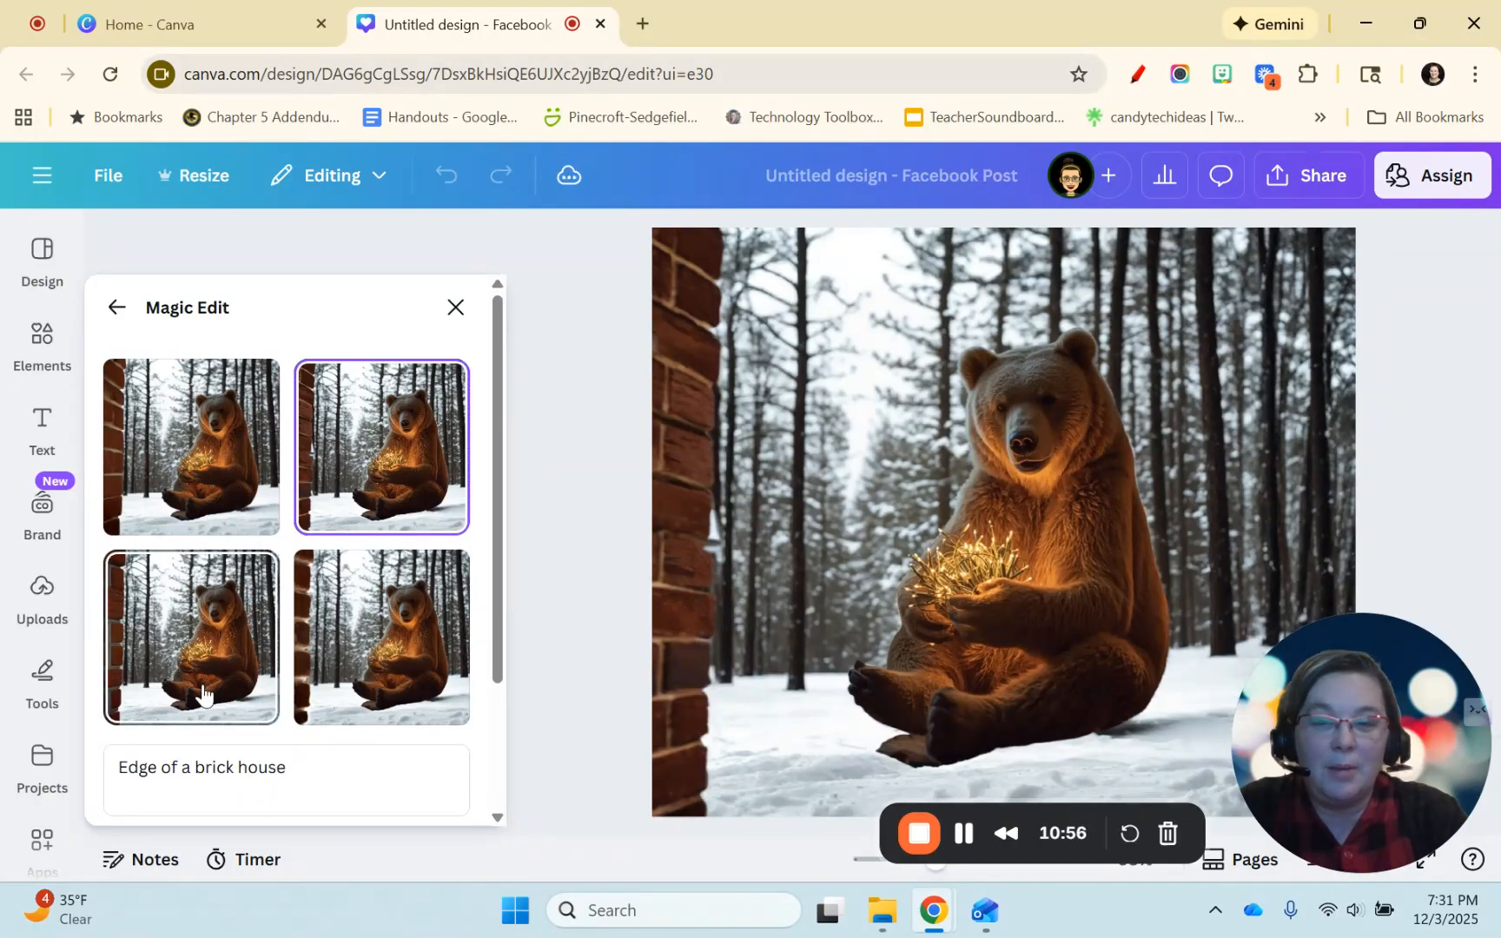
left_click(360, 662)
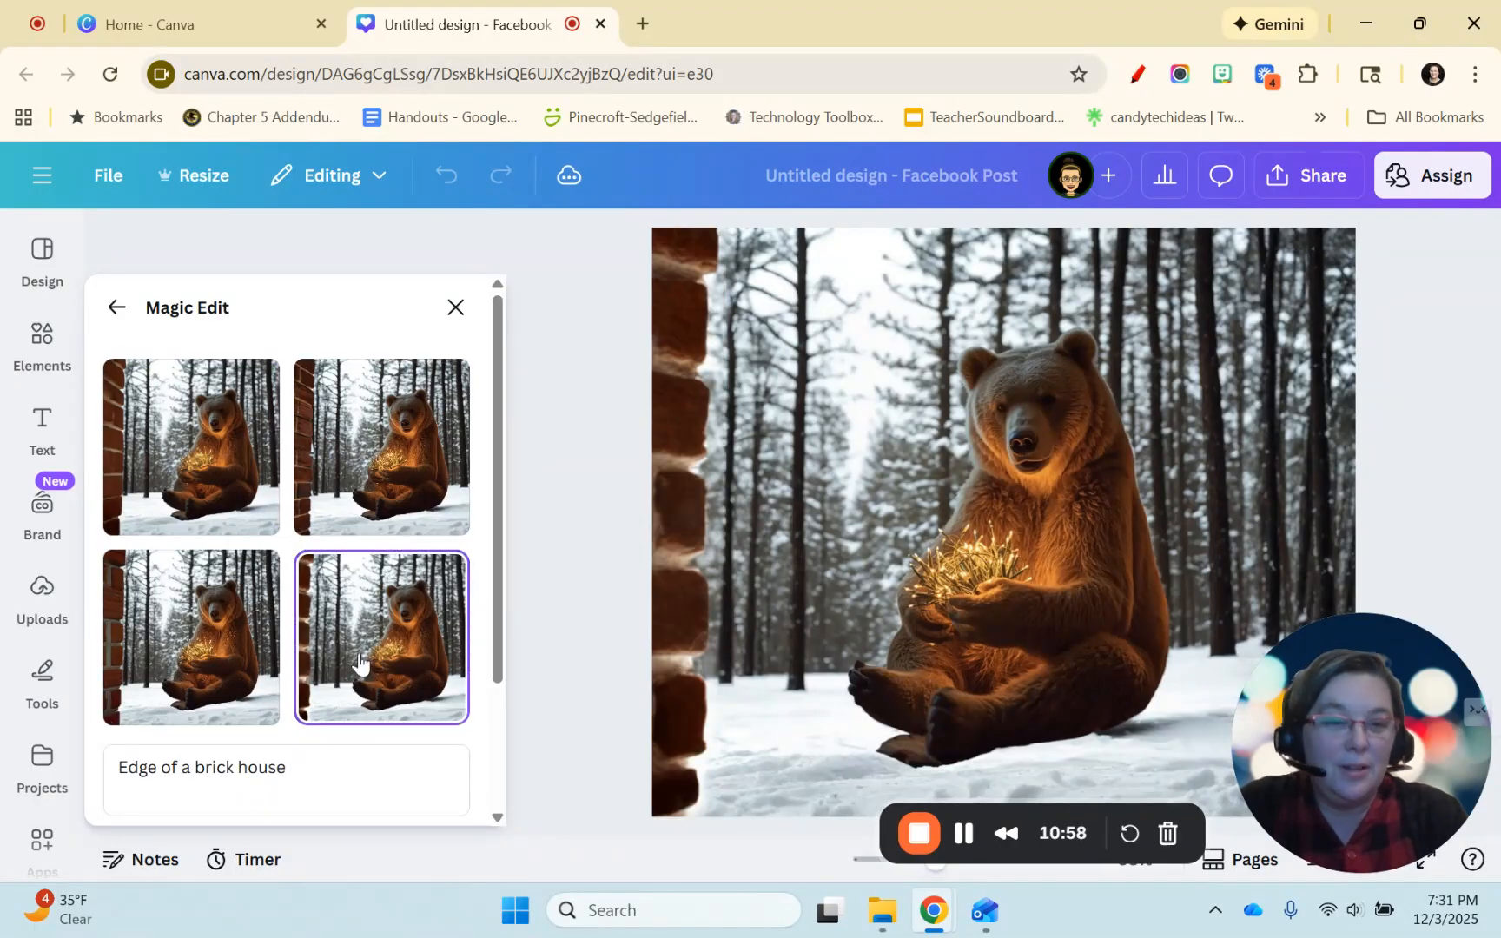
left_click(321, 487)
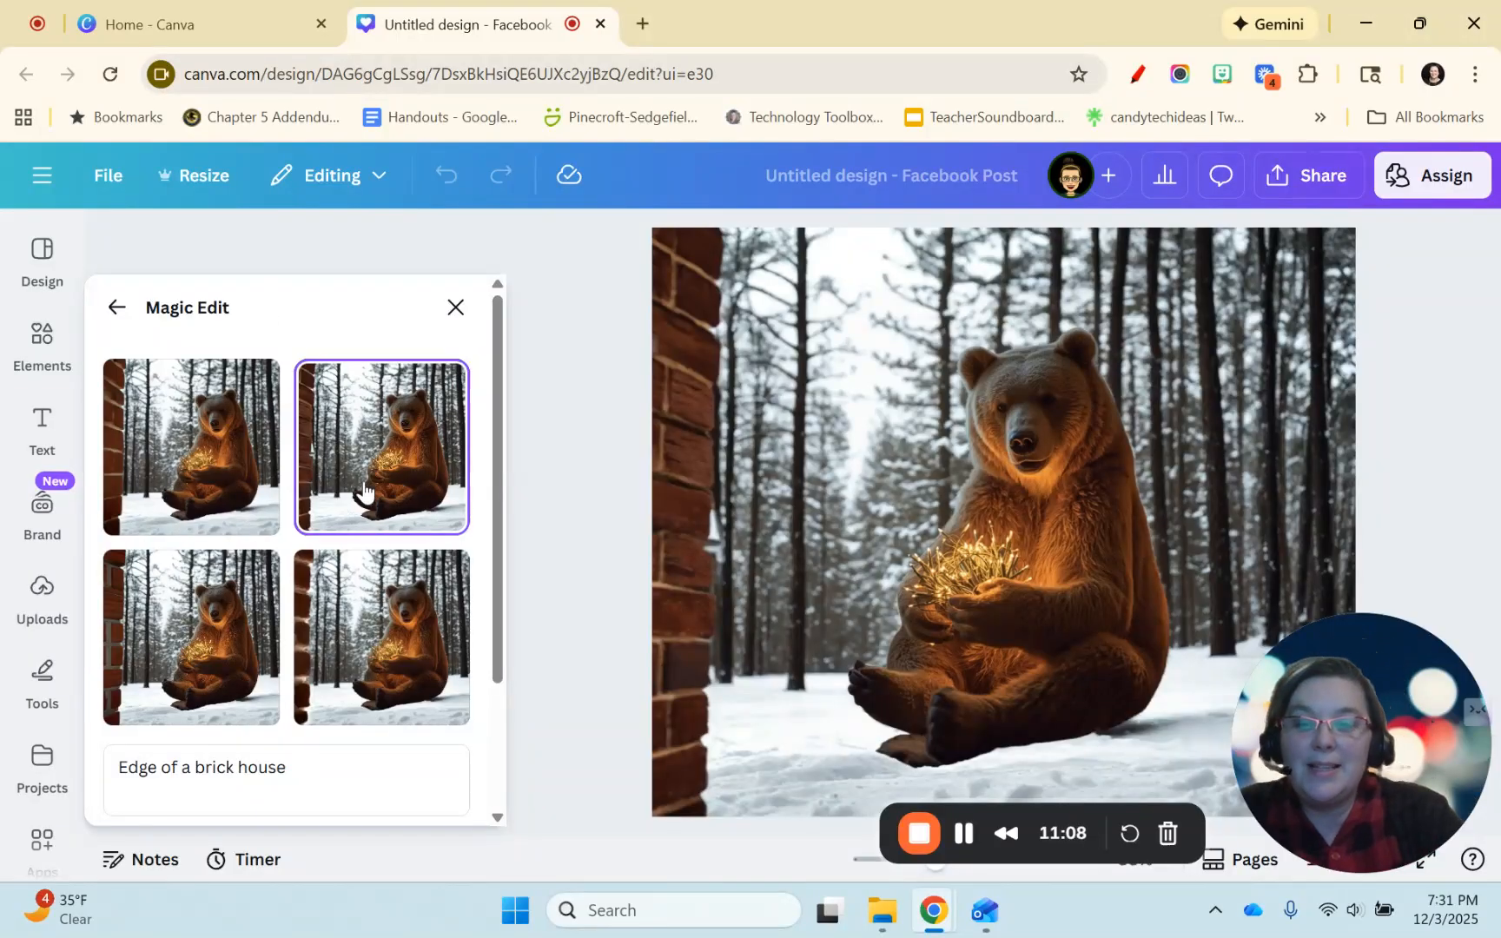
left_click(119, 311)
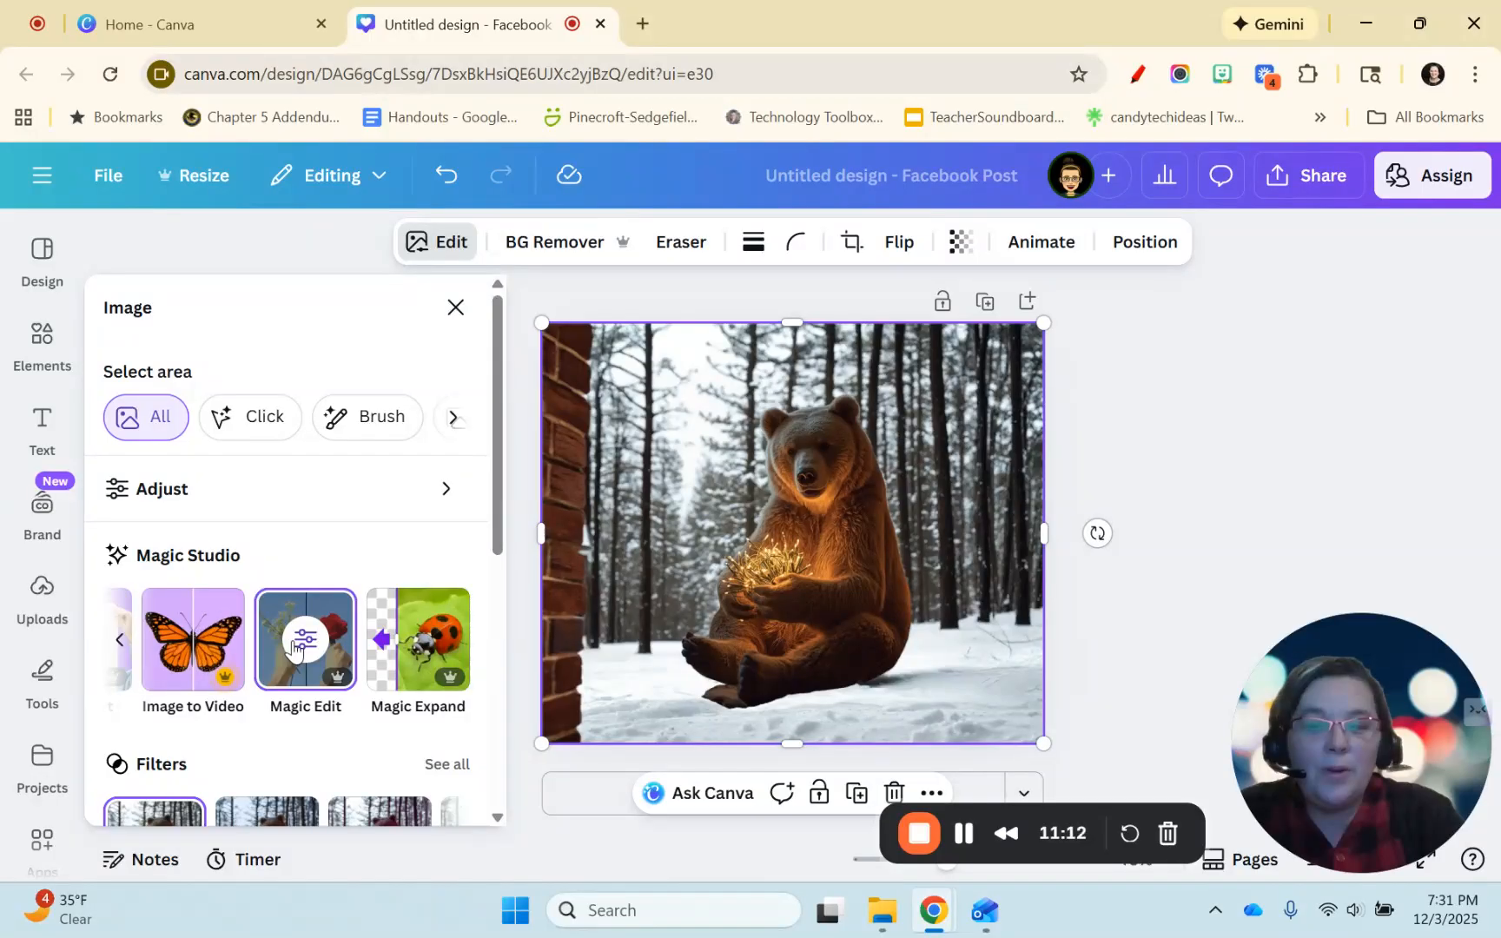
Brush over the top of the bear's head in Magic Edit at brush size 33 and generate a "Santa Hat"
left_click(329, 608)
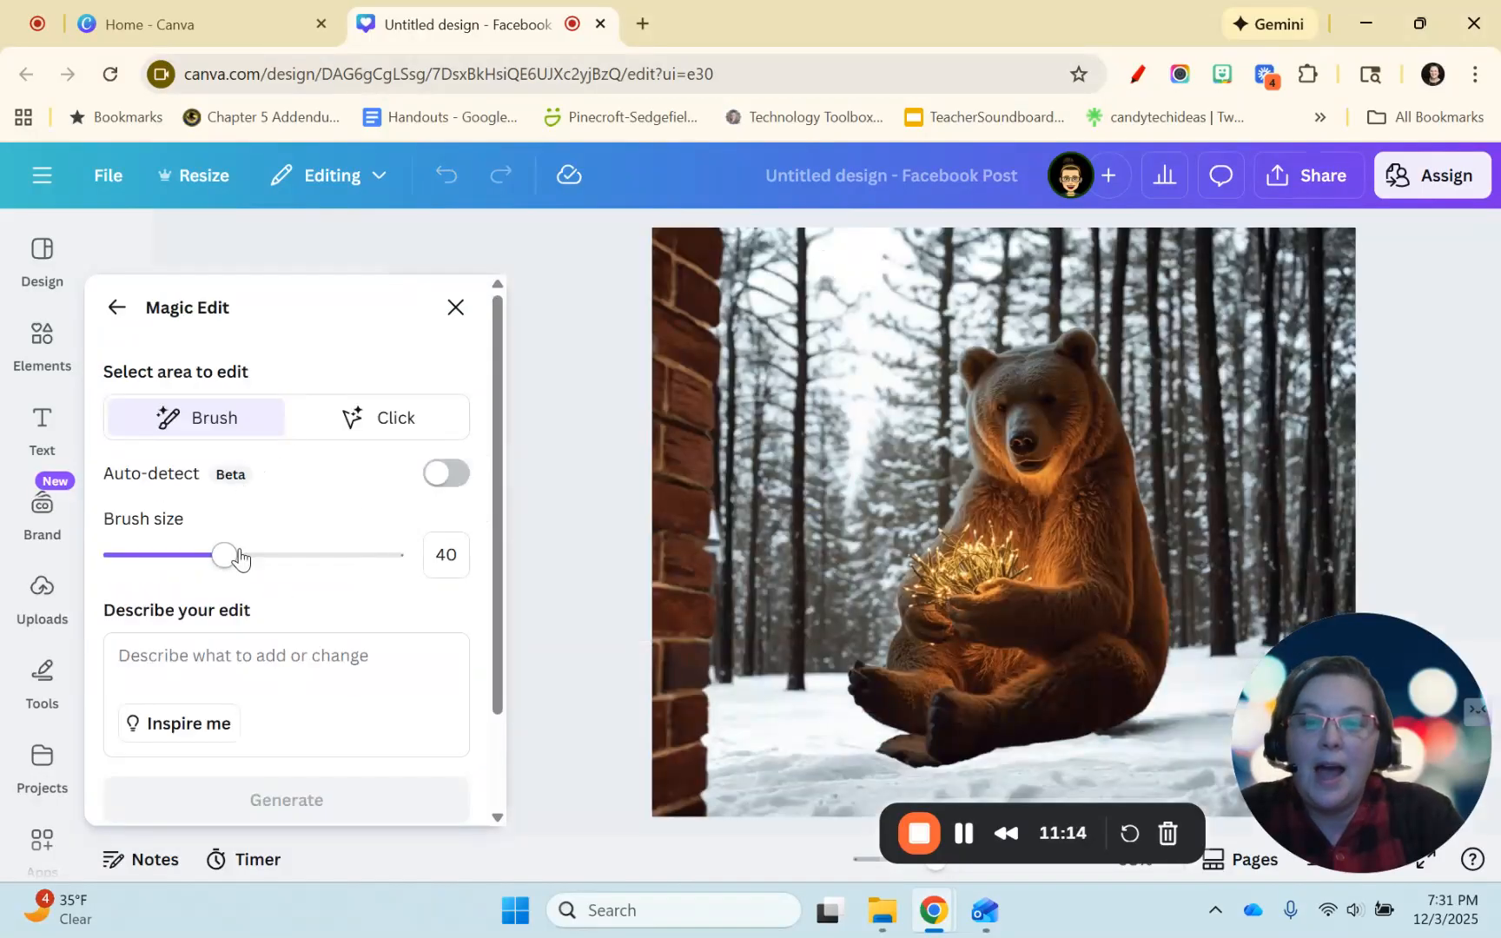
left_click_drag(228, 556, 206, 559)
mouse_move(979, 388)
left_mouse_down()
mouse_move(961, 388)
mouse_move(1060, 339)
mouse_move(1123, 355)
mouse_move(1119, 392)
mouse_move(1092, 360)
mouse_move(948, 359)
mouse_move(1139, 325)
mouse_move(1140, 372)
left_mouse_up()
left_click(258, 654)
type("Sa")
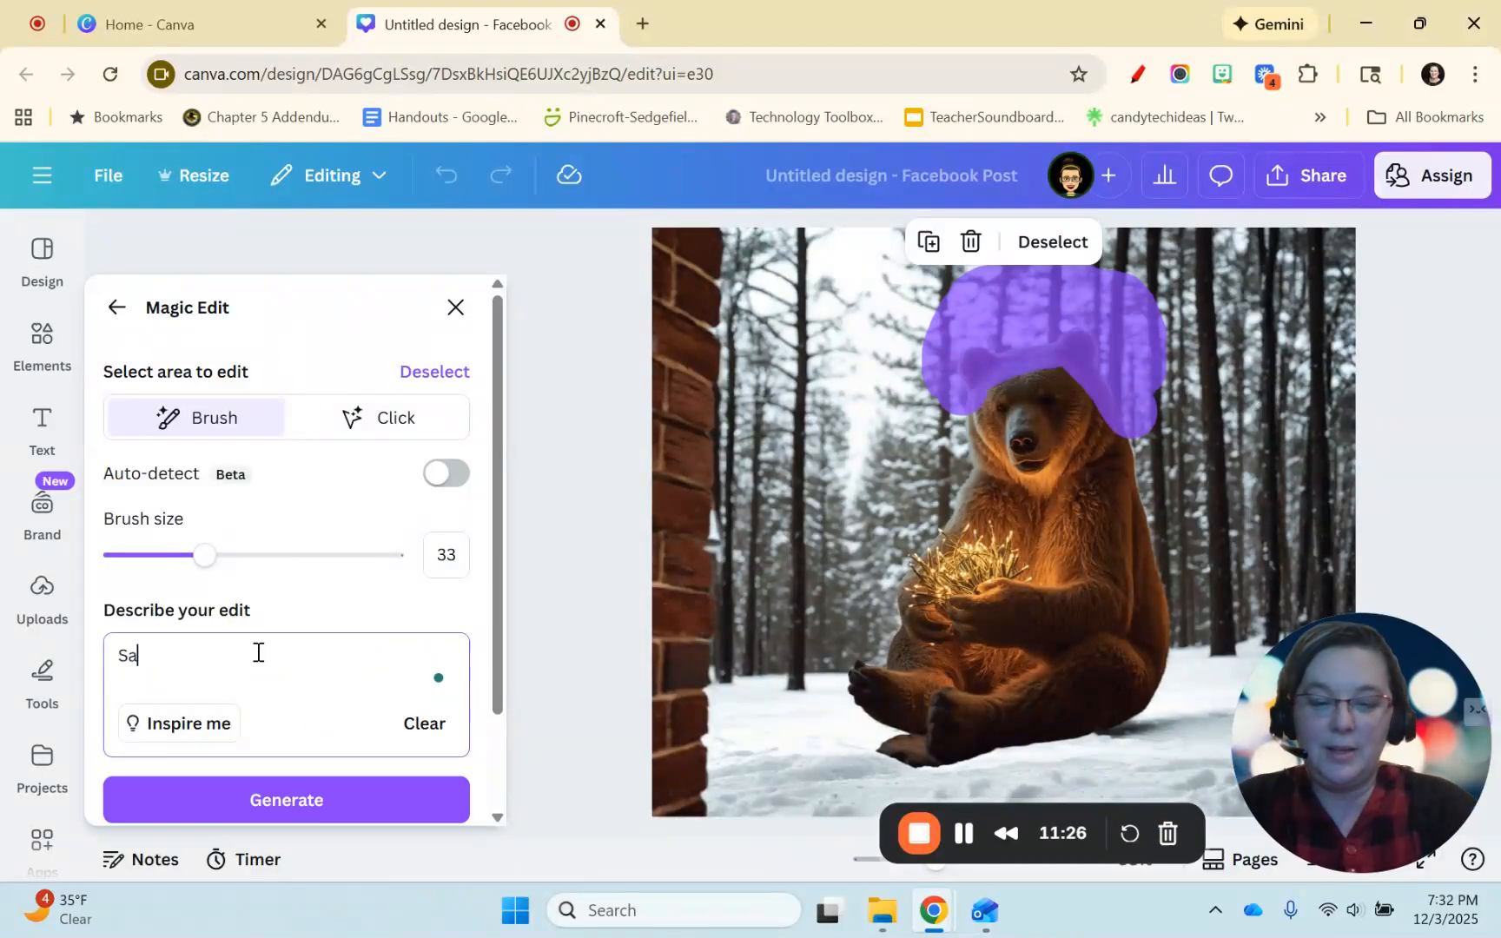
type("nta Ha")
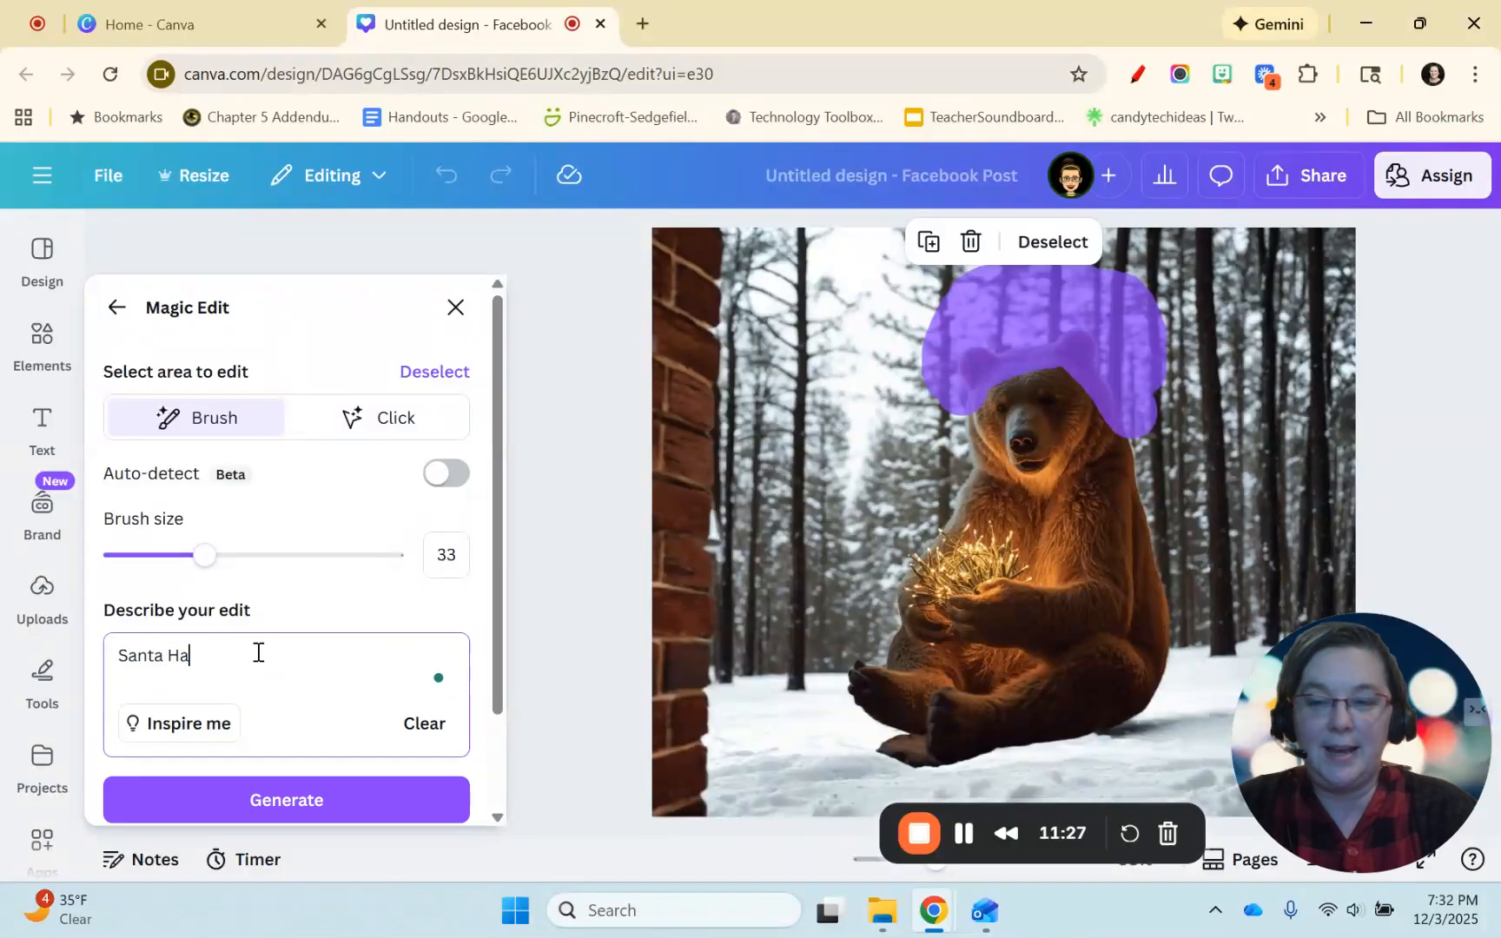
type("t wit")
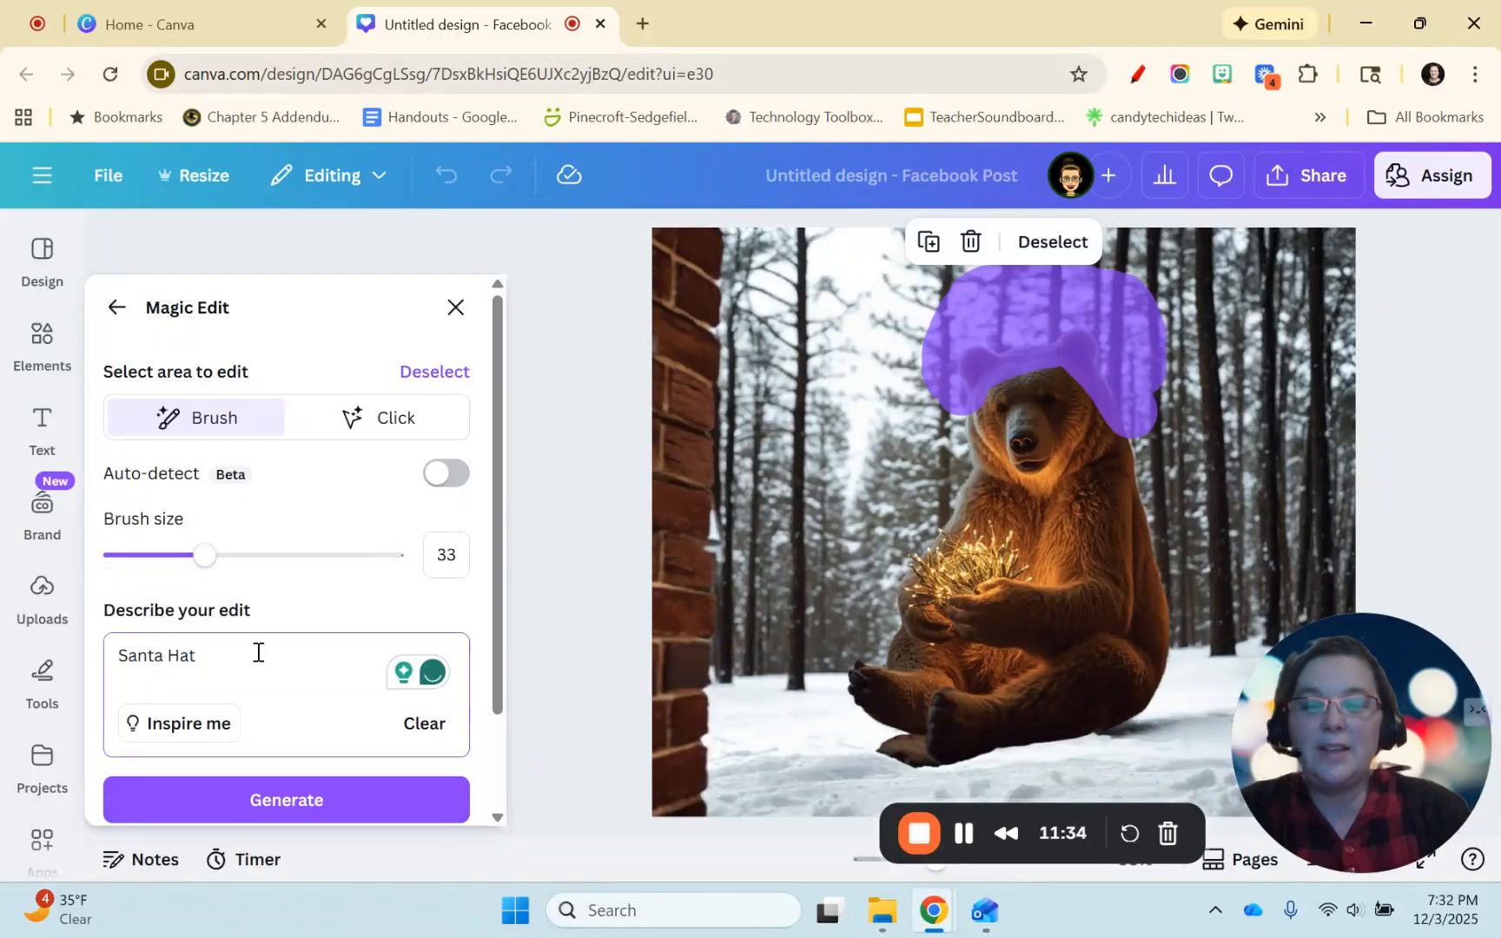
left_click(360, 808)
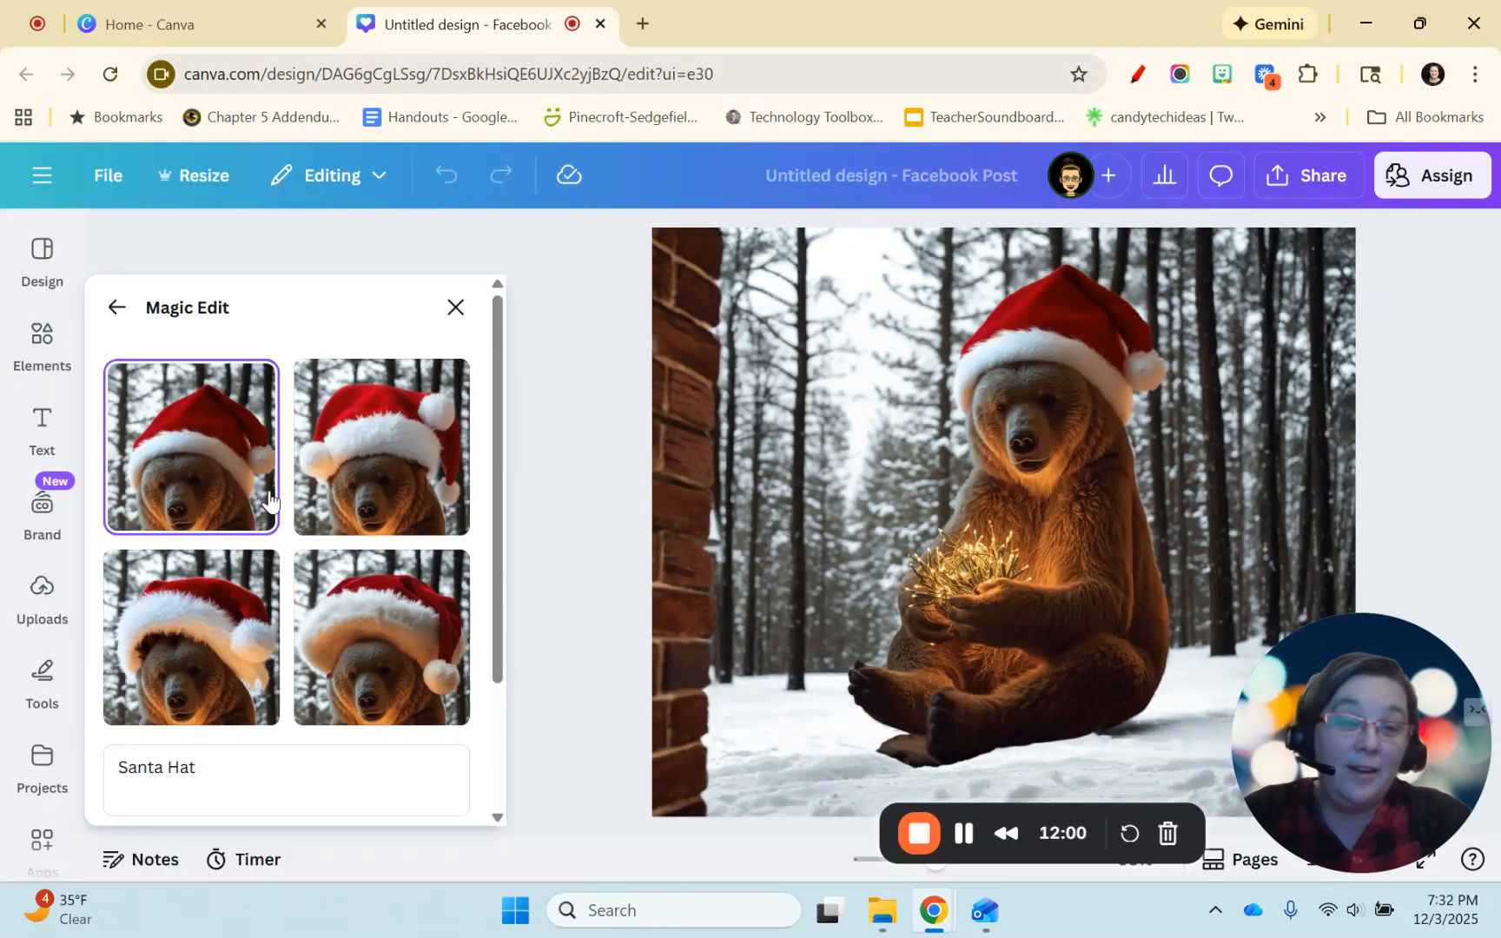
Compare the generated Santa hats, keep the first version with the pointed hat, and leave Magic Edit
left_click(362, 487)
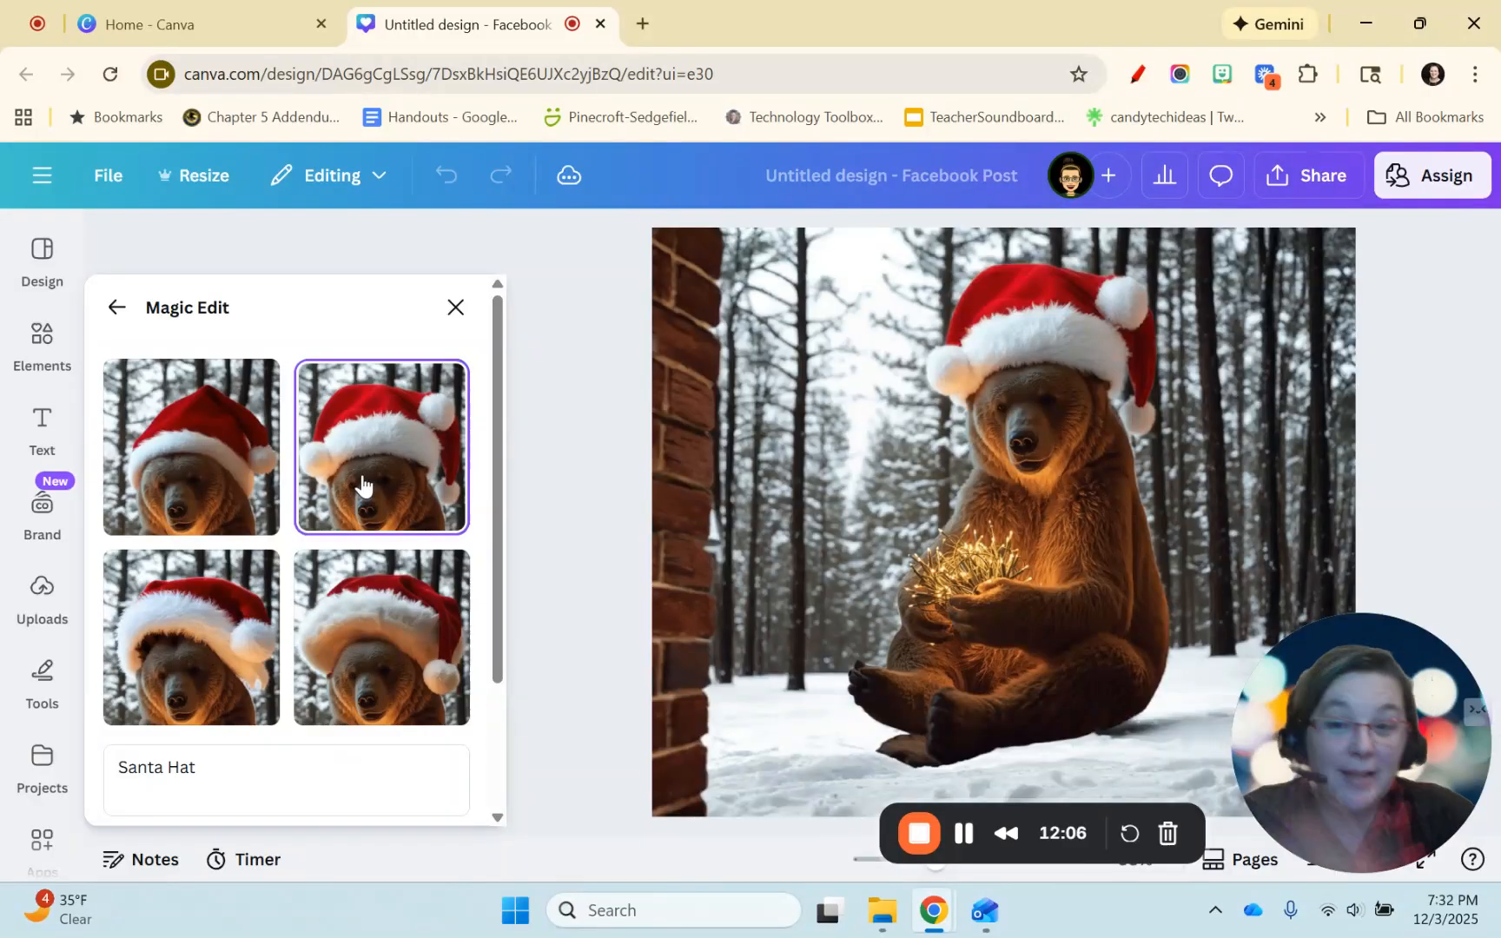
left_click(363, 653)
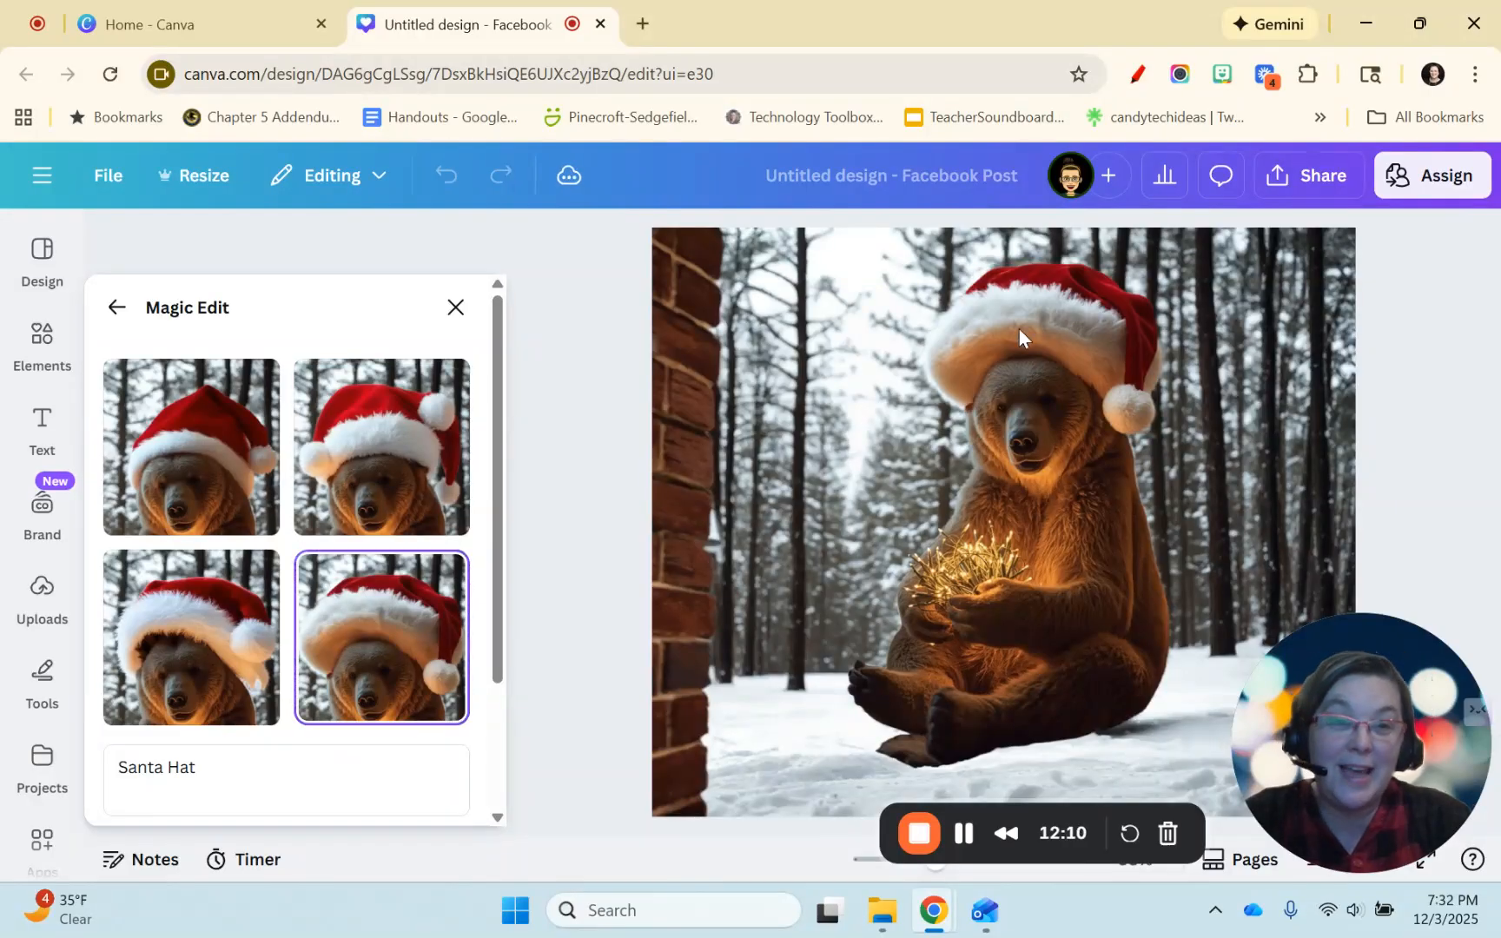
left_click(210, 492)
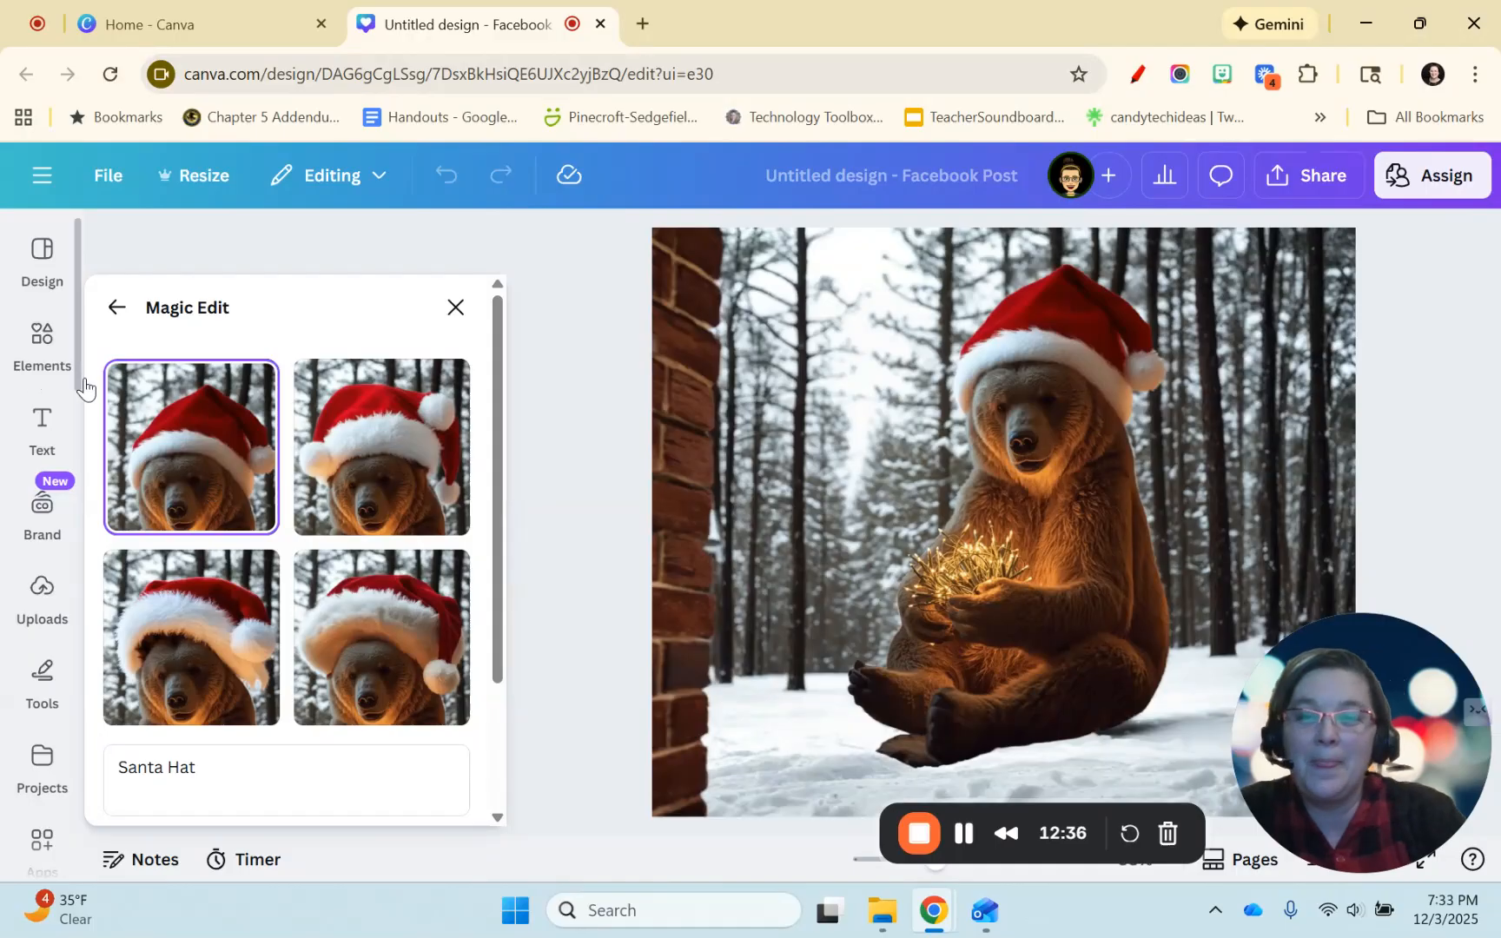
left_click(120, 309)
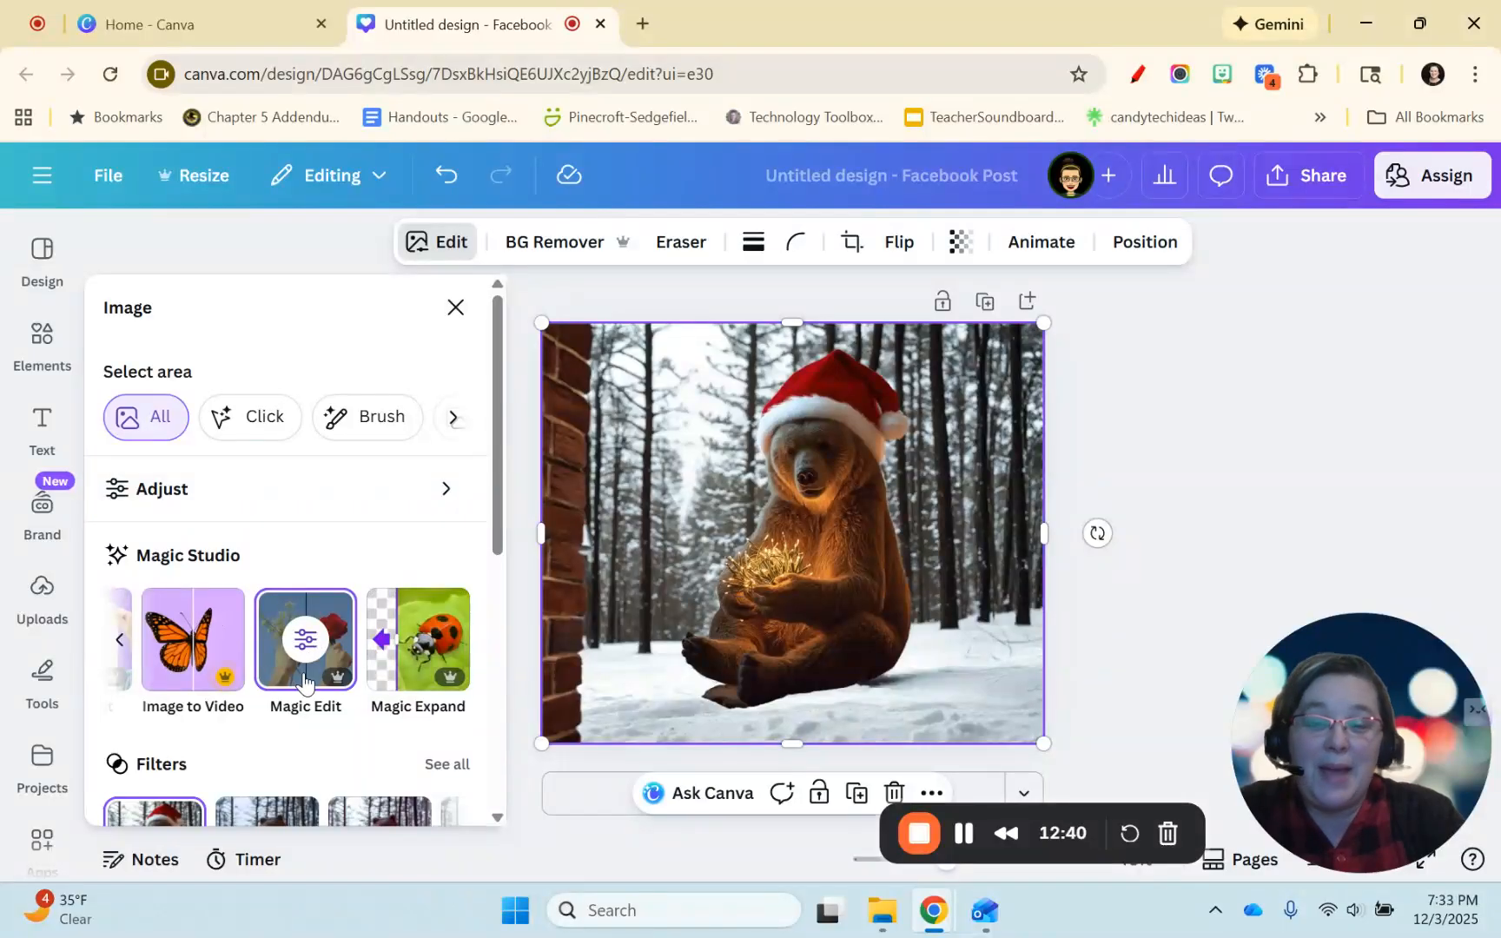
Look at the Custom option of Image to Video, generate a 3 second Smart video, and leave without adding it to the design
left_click(189, 650)
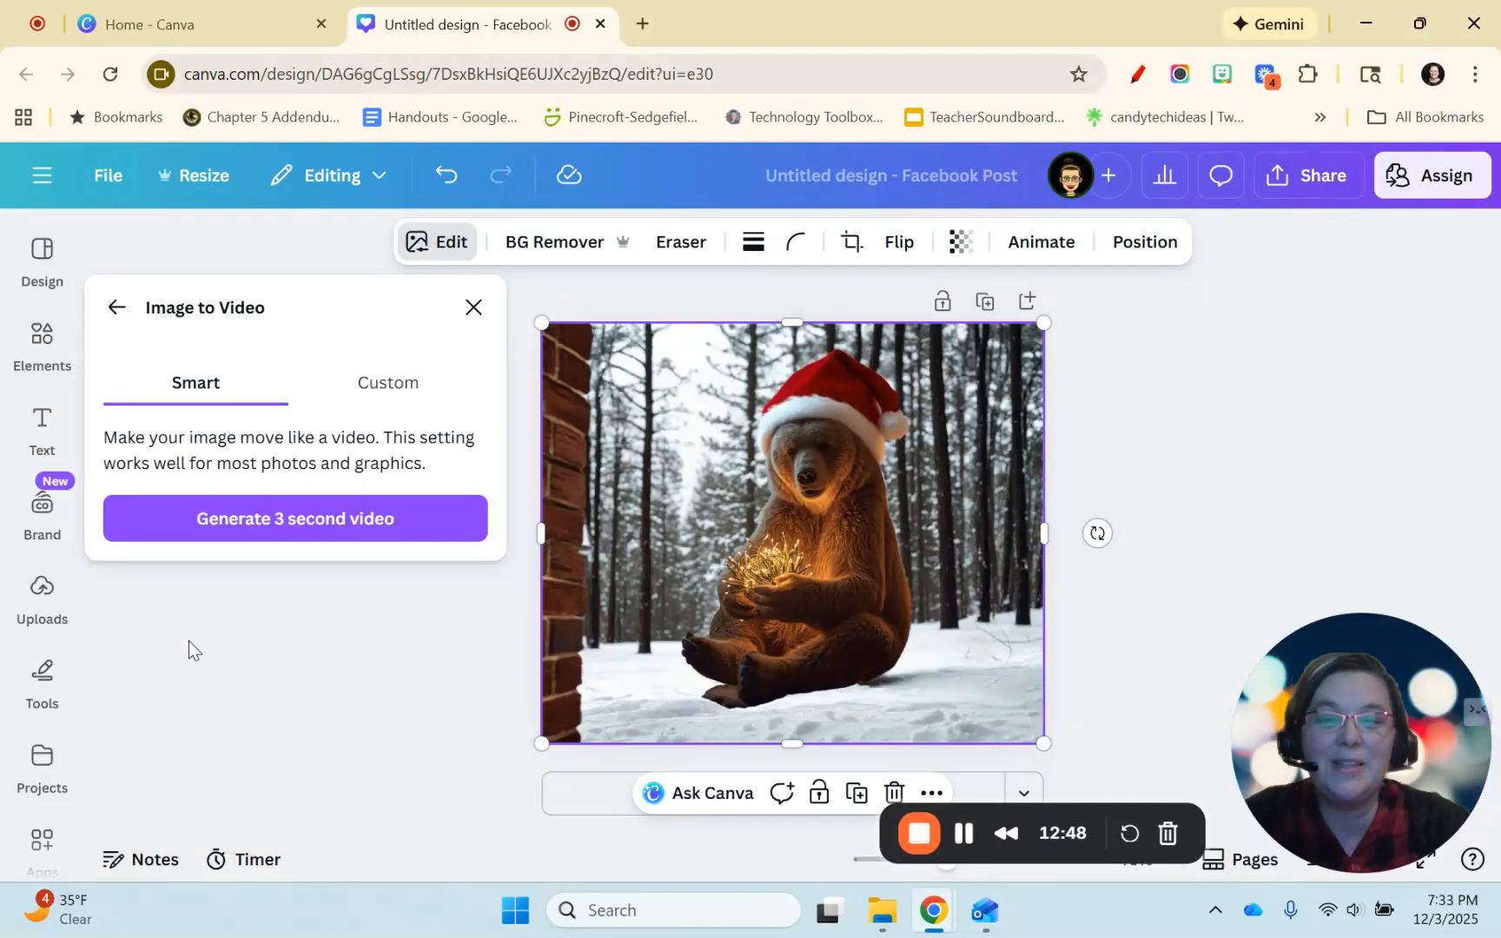
left_click(386, 386)
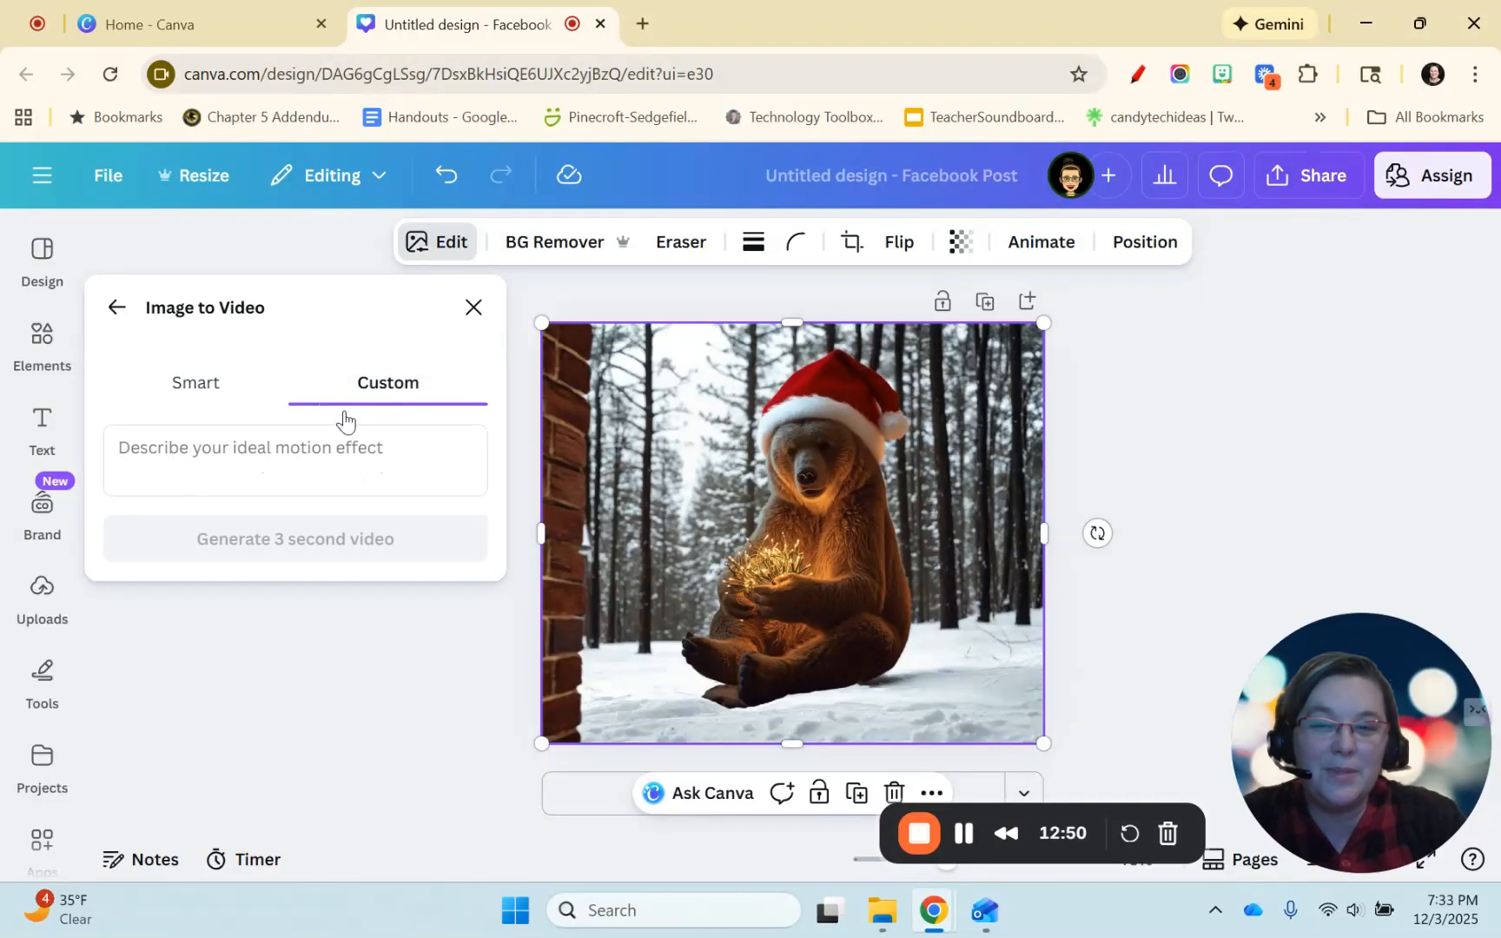
left_click(220, 398)
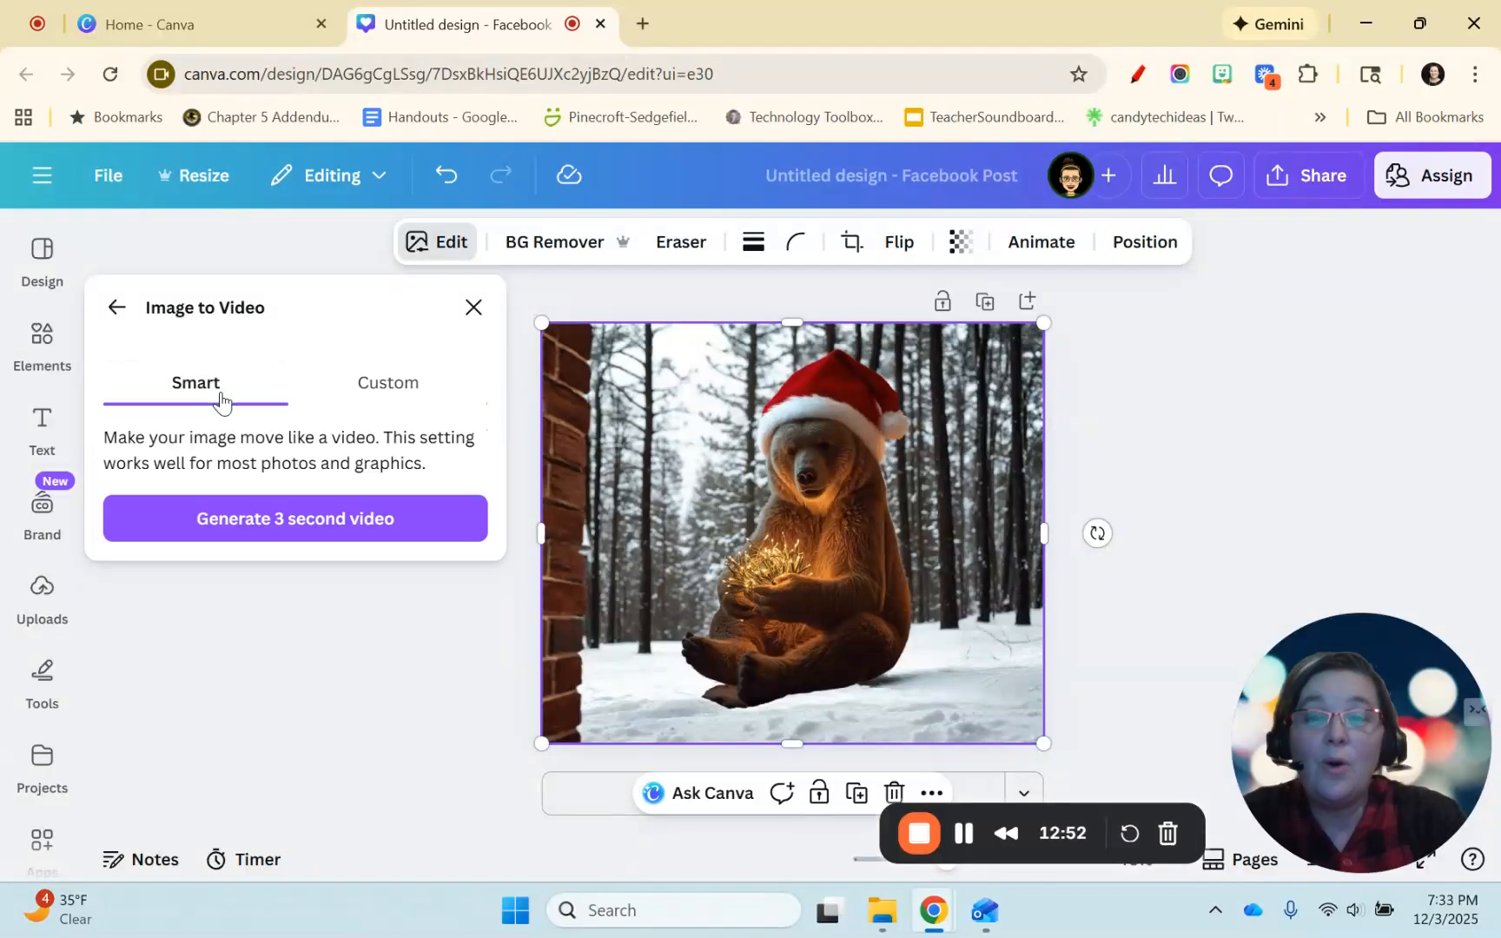
left_click(264, 521)
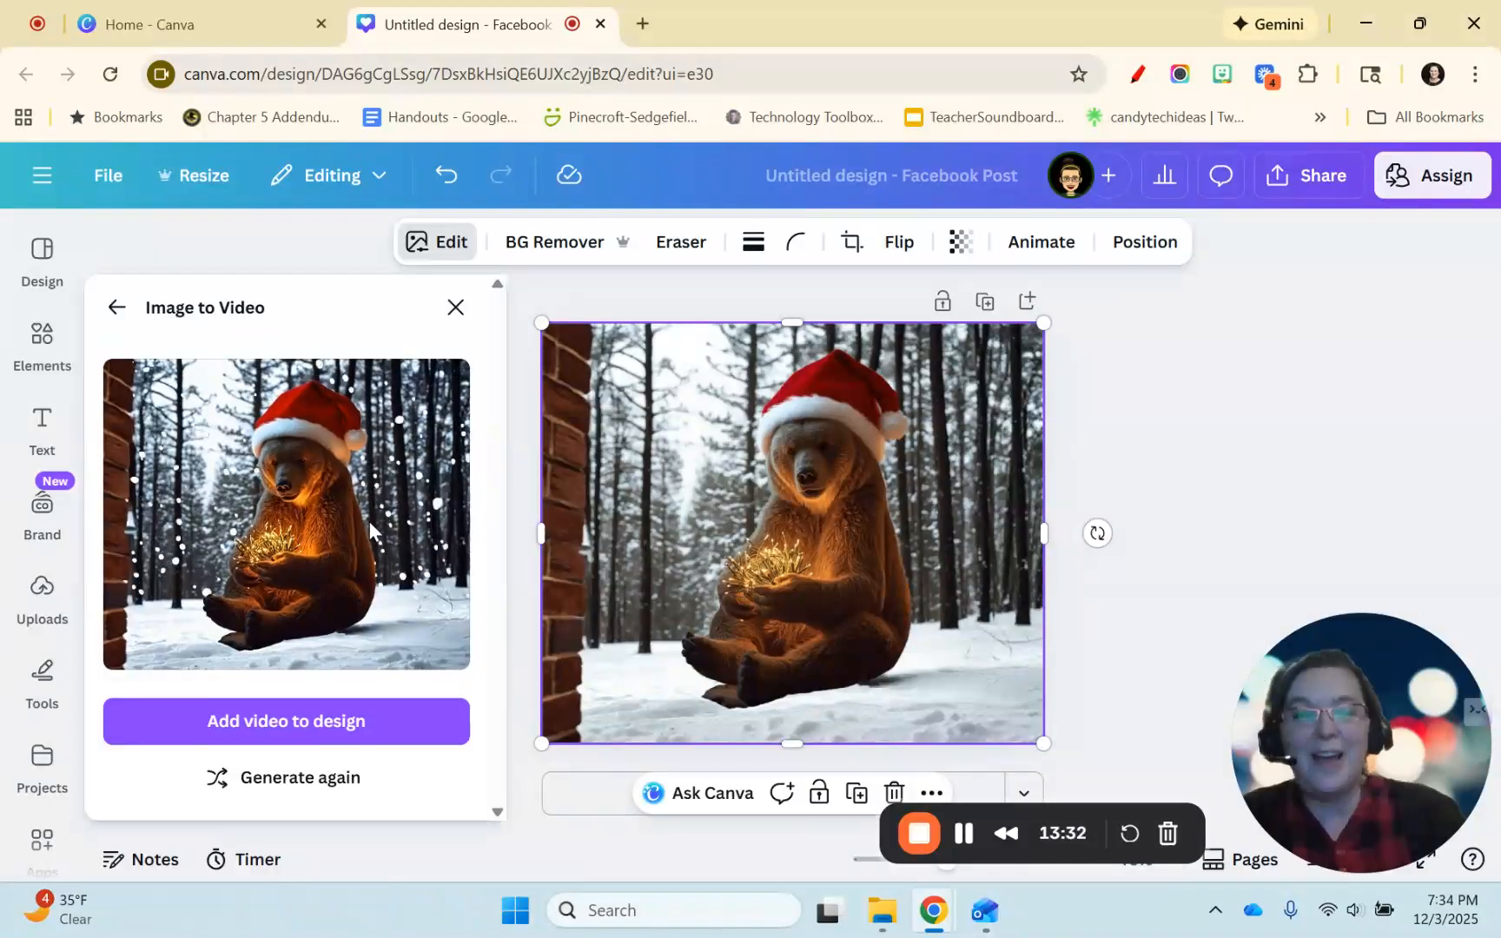
left_click(116, 307)
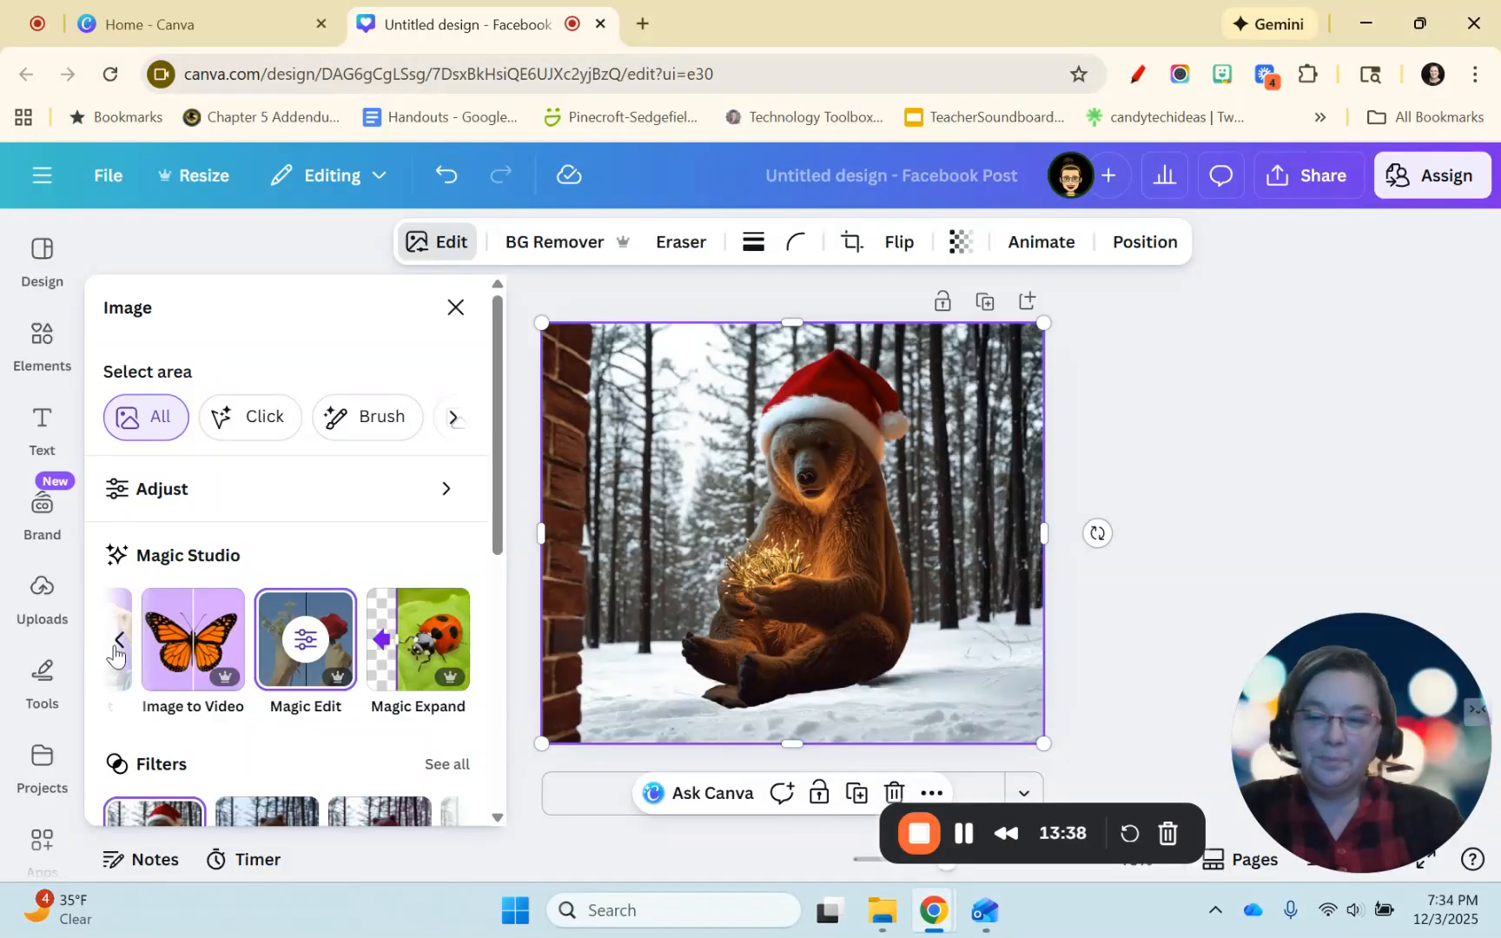
Separate the bear with its Santa hat from the background using Magic Grab's Click selection
left_click(118, 642)
left_click(118, 643)
left_click(119, 643)
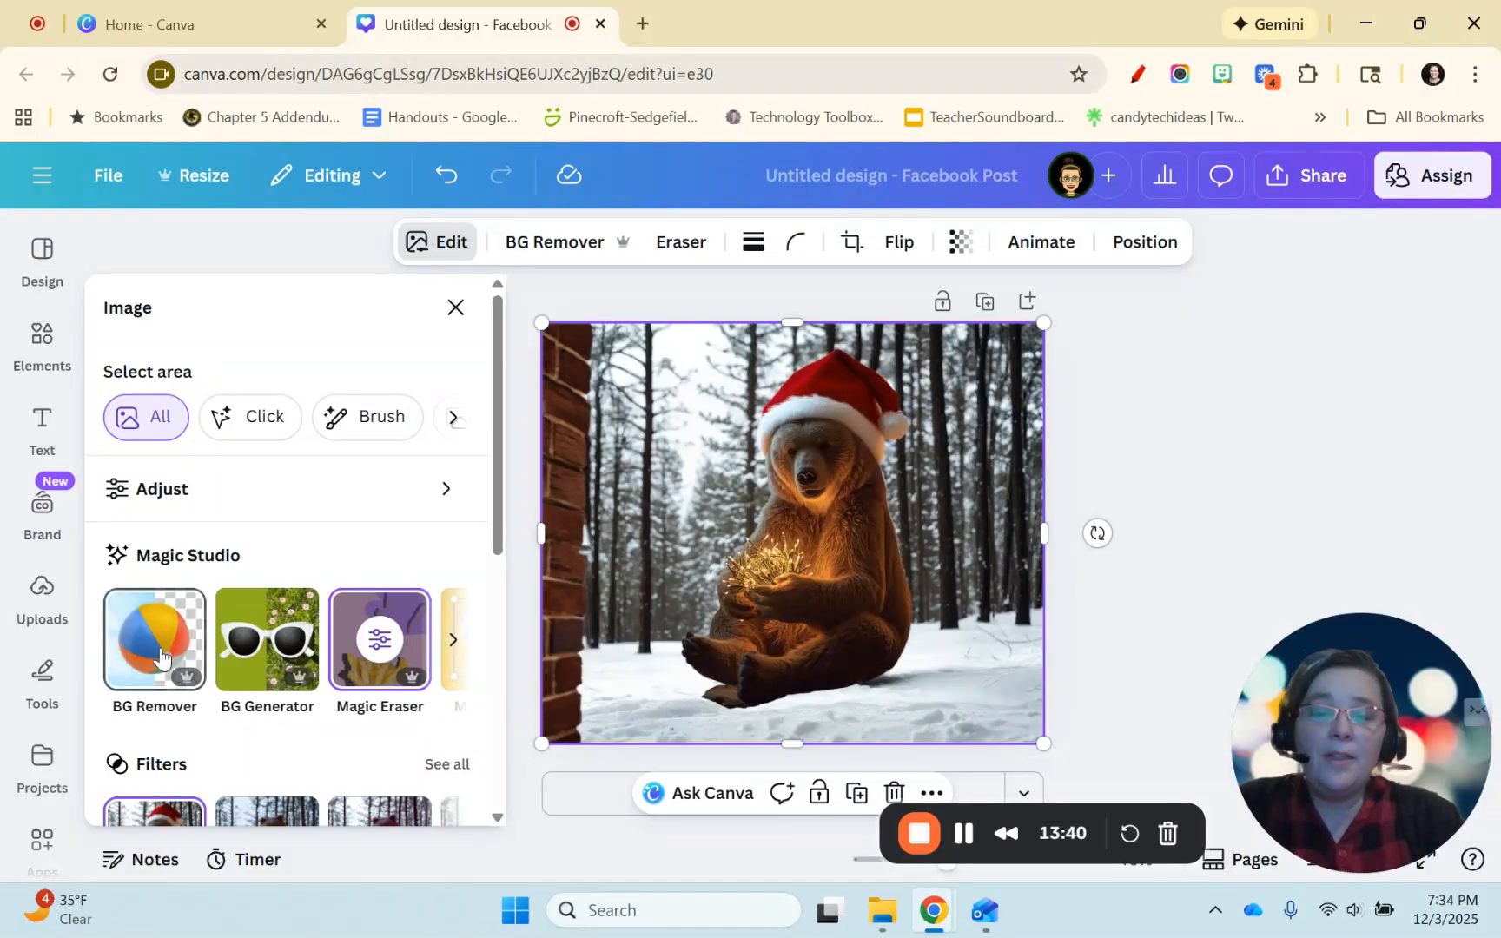
left_click(453, 641)
left_click(456, 640)
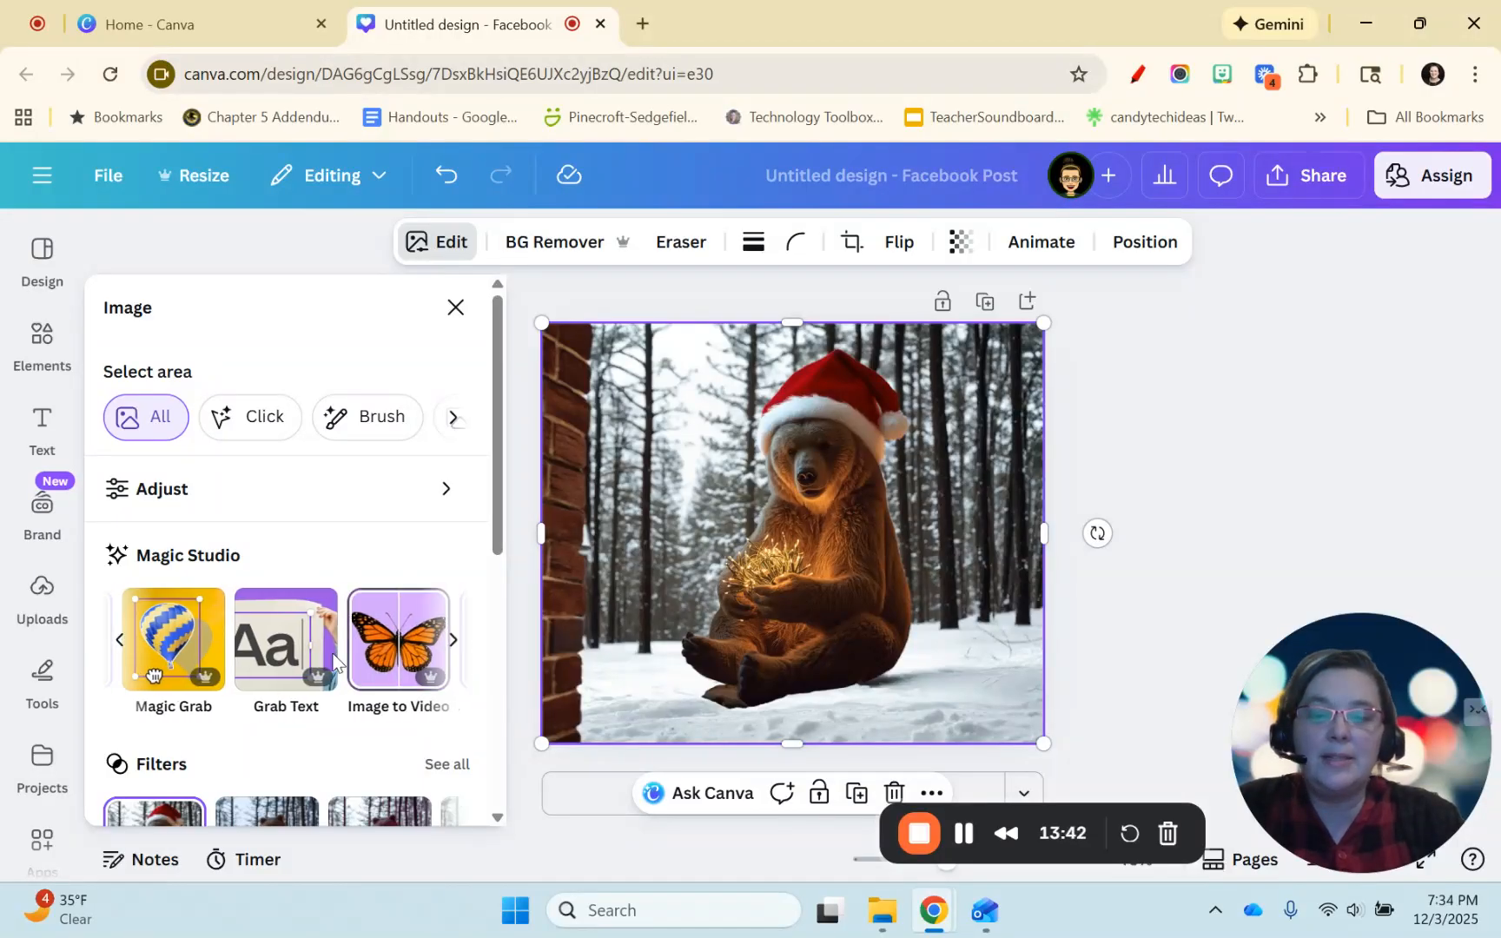
left_click(172, 651)
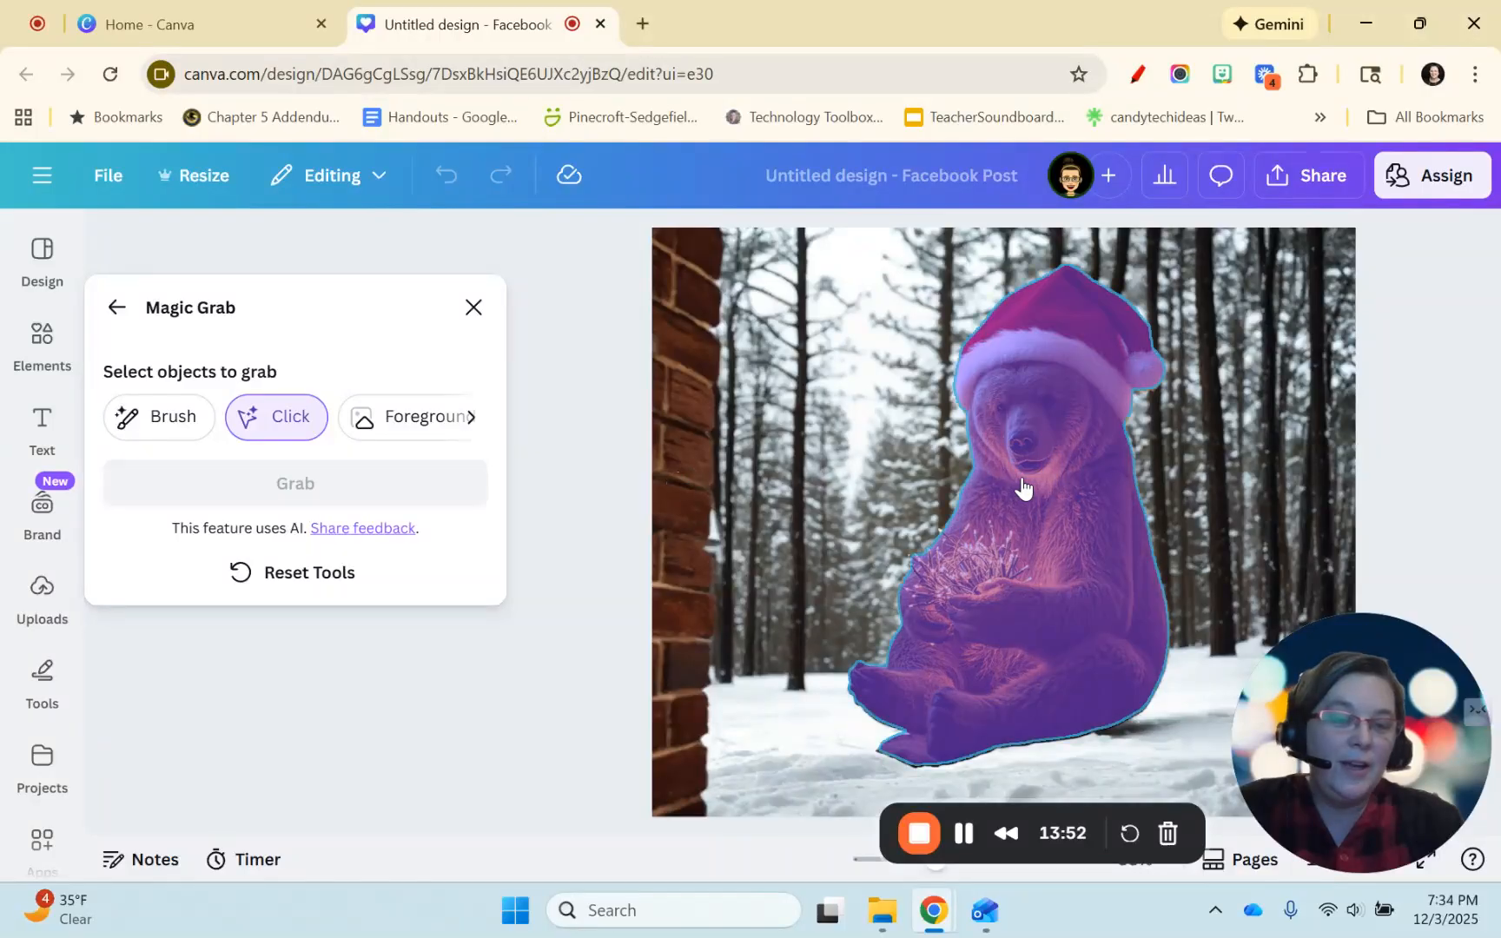
left_click(1020, 478)
left_click_drag(1022, 477, 1115, 517)
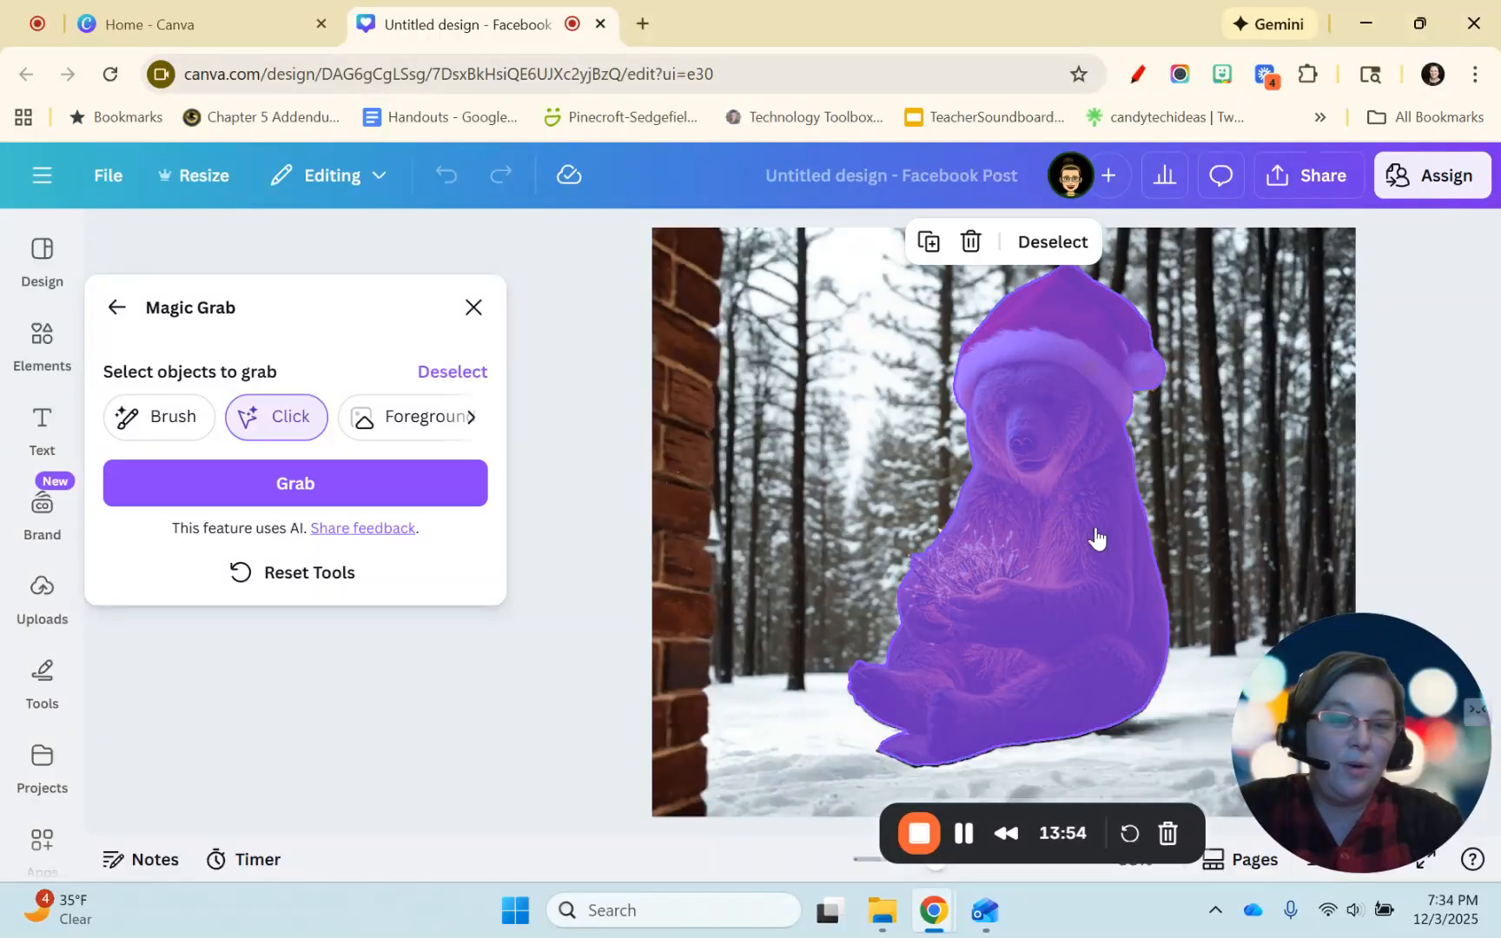
left_click(400, 481)
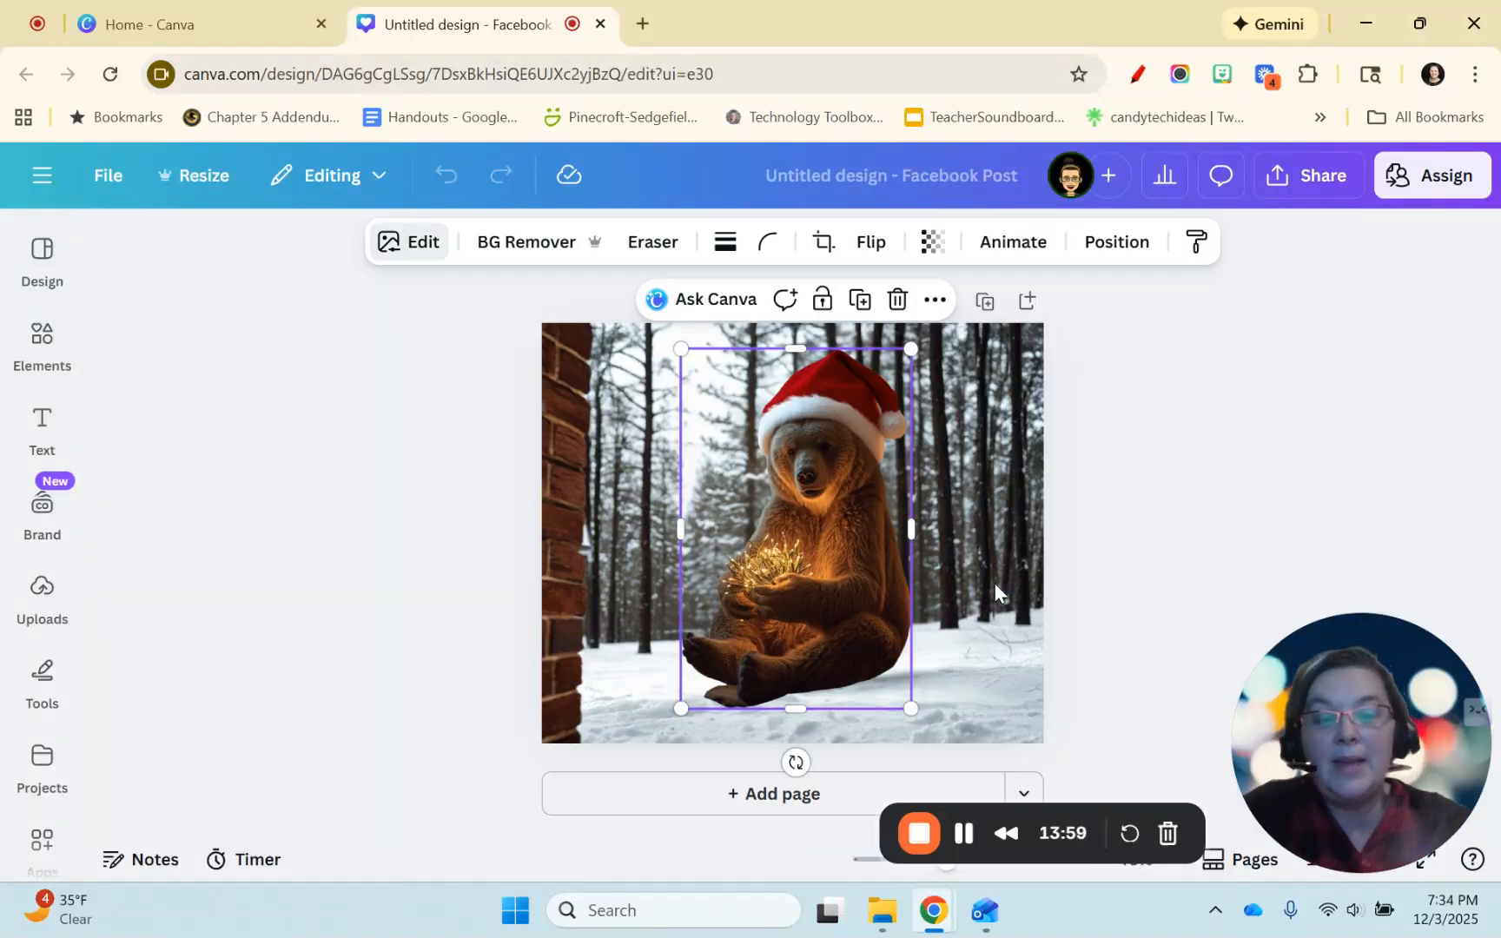
Move the grabbed bear to the right side of the snowy scene and deselect it
left_click_drag(891, 544, 860, 572)
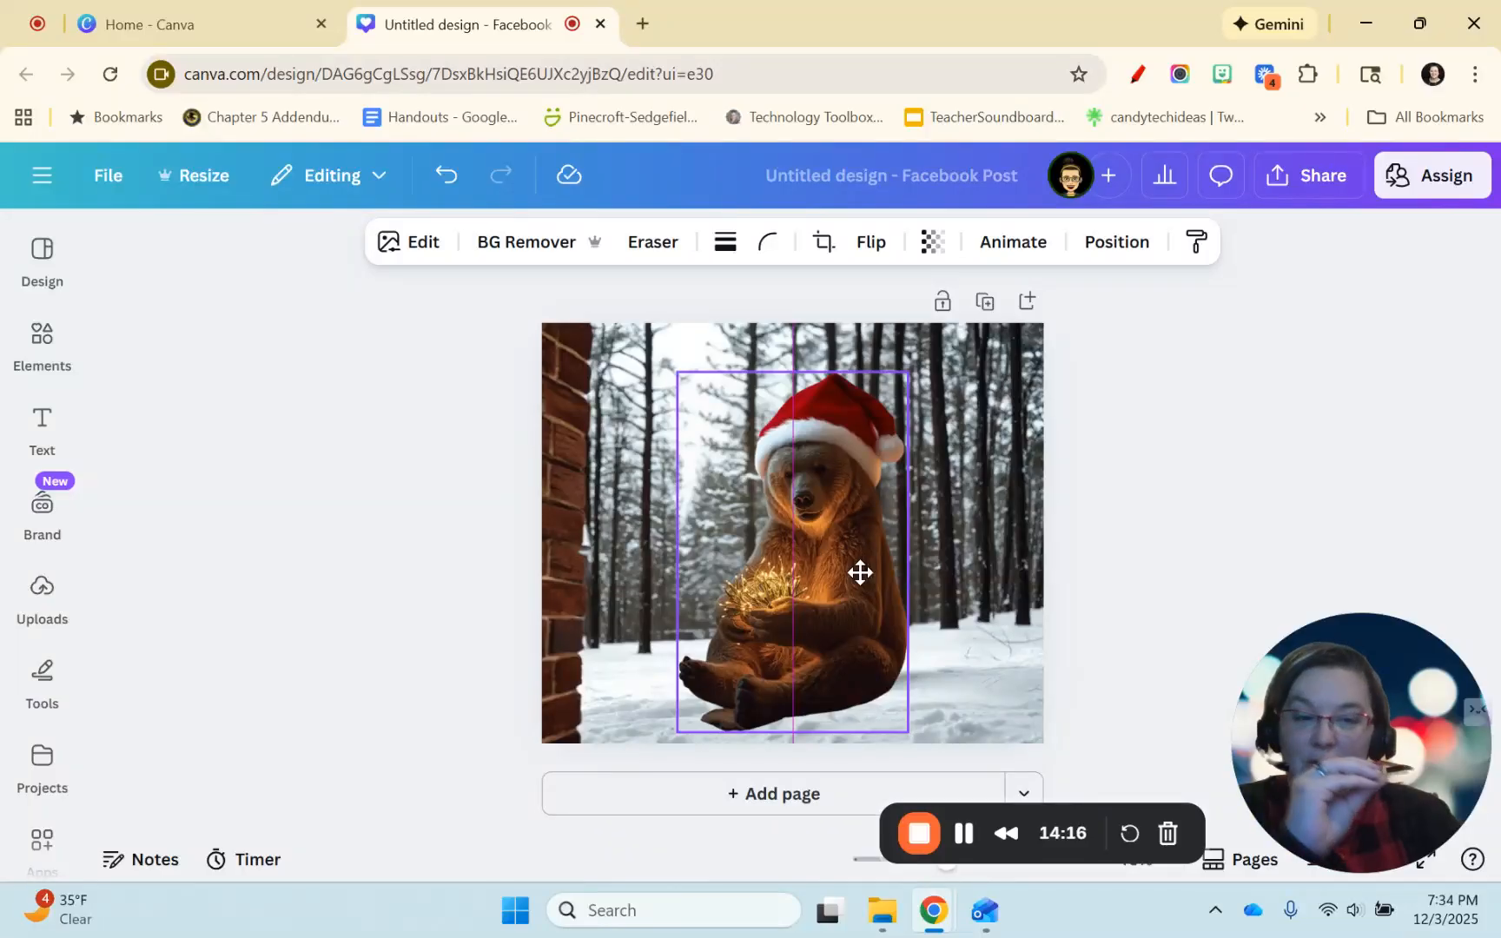
left_click_drag(860, 572, 959, 559)
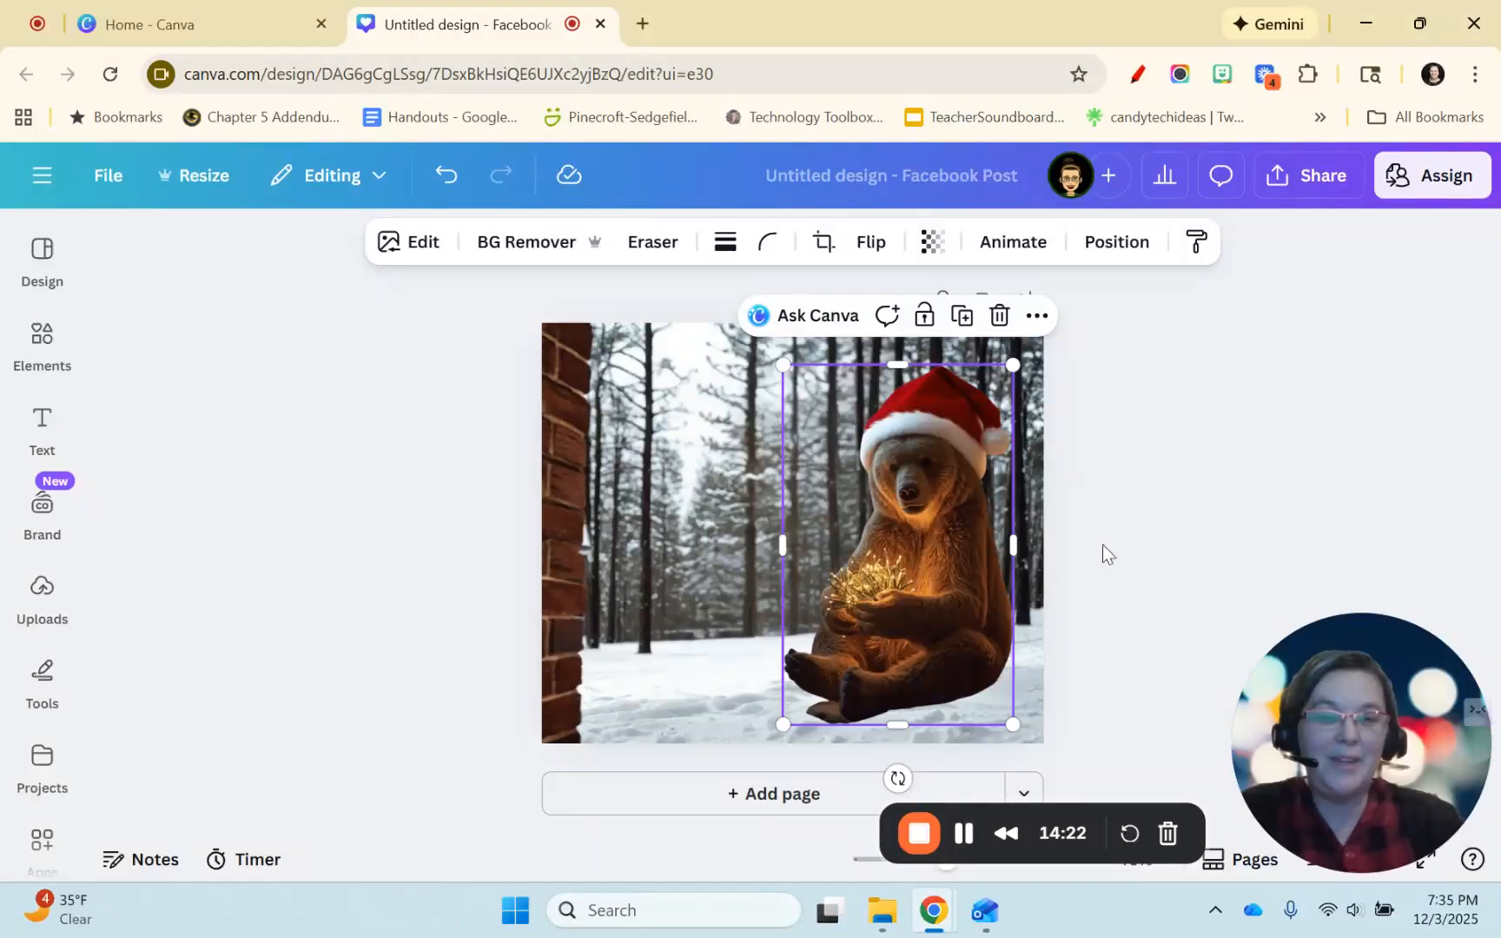
left_click(1180, 534)
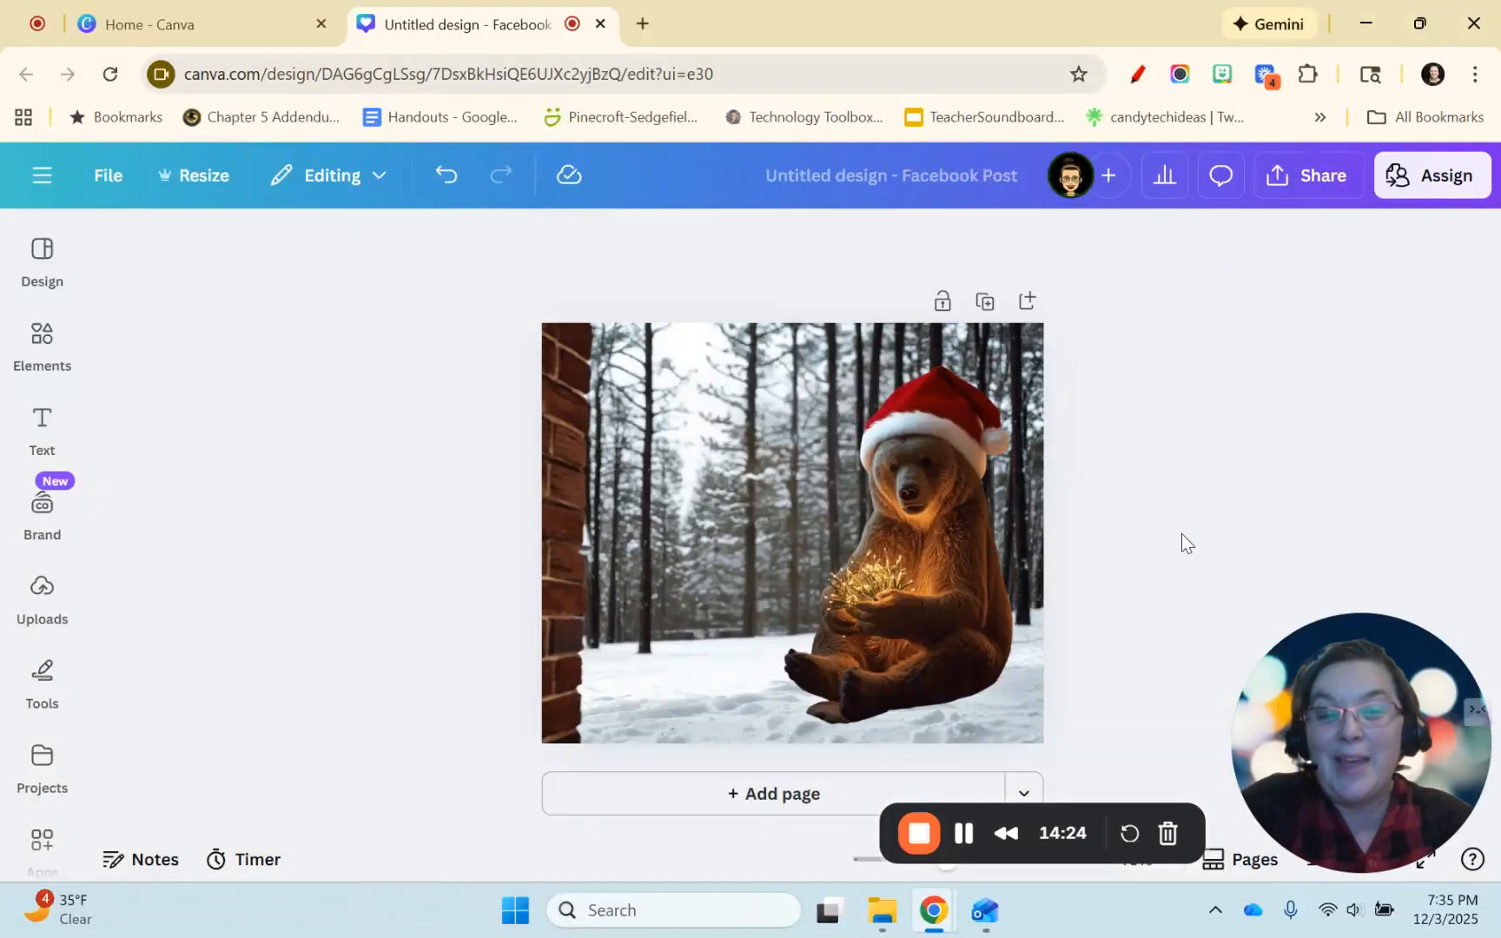